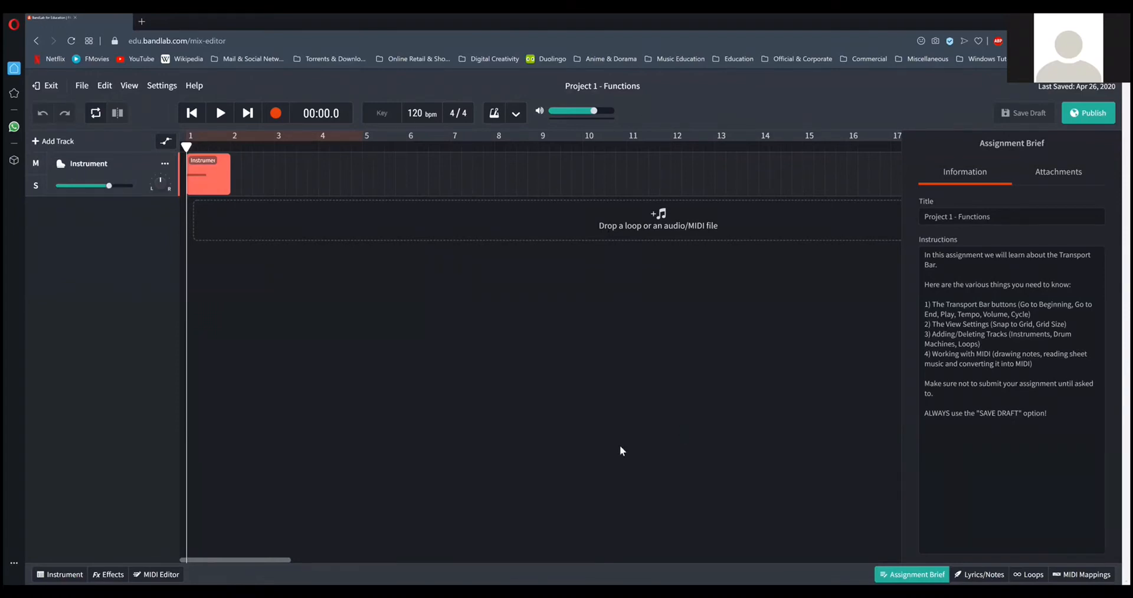
Leave the editor, show the Project 1 - Functions assignment's attachments, and reopen the assignment in the Mix Editor.
{"action": "left_click", "coordinate": [47, 86]}
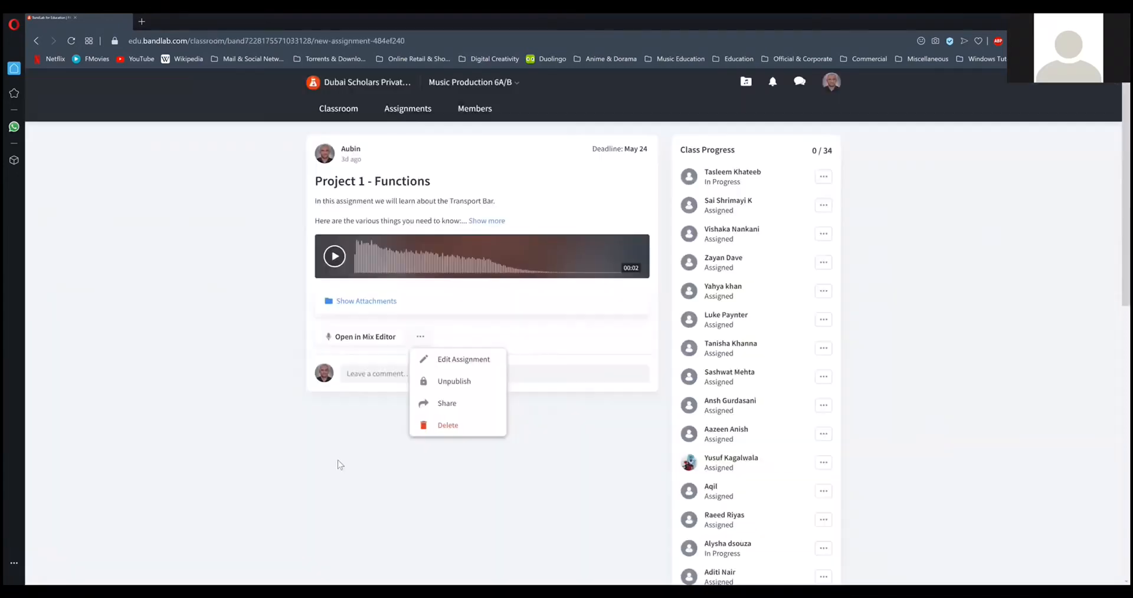
{"action": "left_click", "coordinate": [371, 302]}
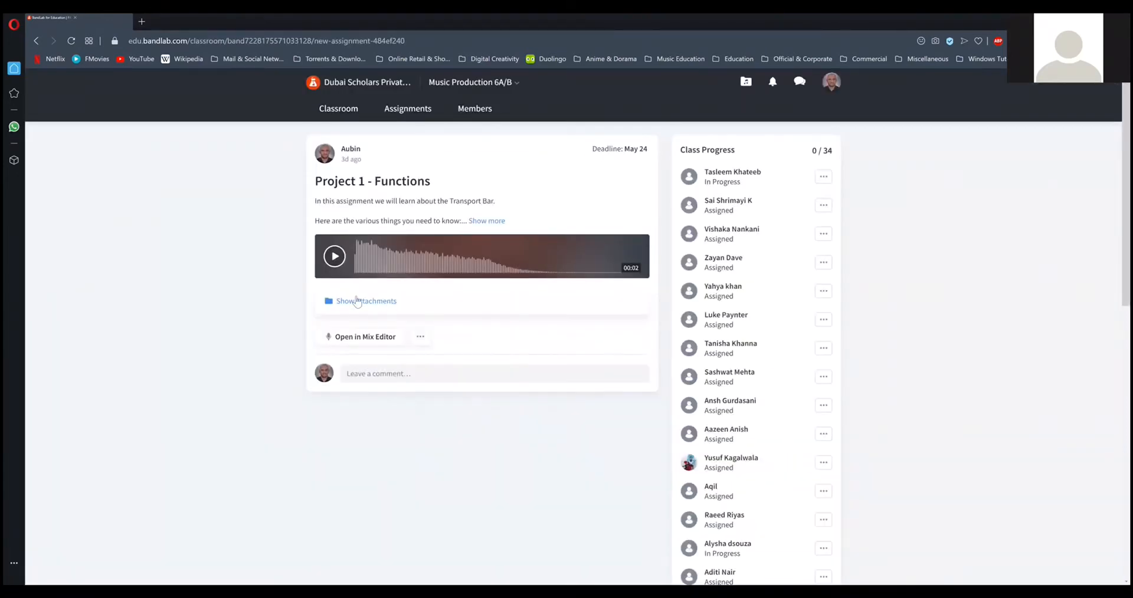
{"action": "left_click", "coordinate": [364, 302]}
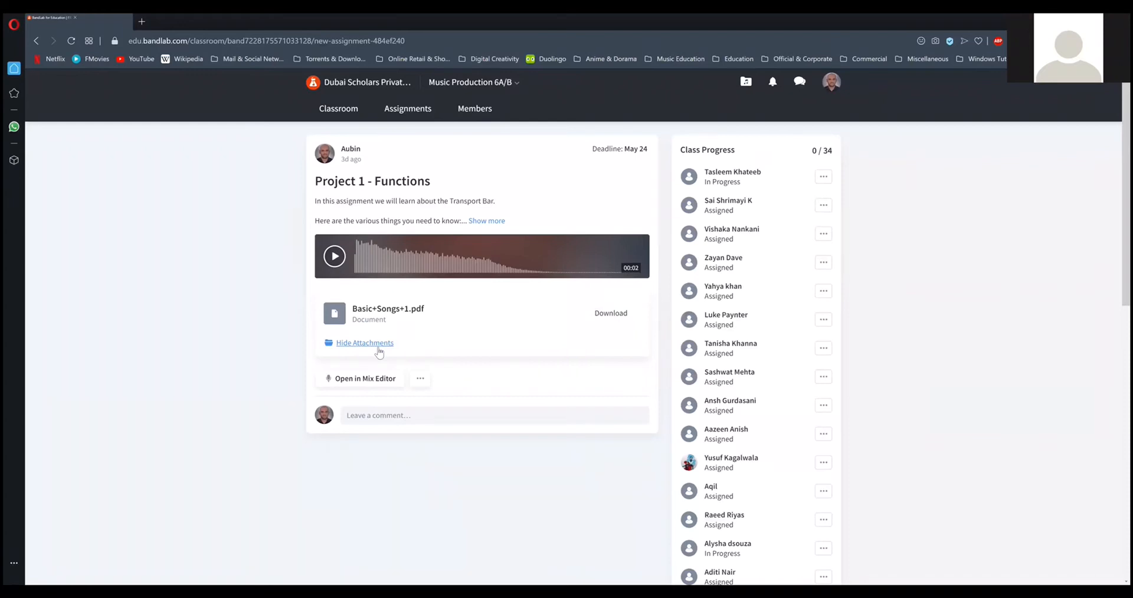
{"action": "left_click", "coordinate": [366, 379]}
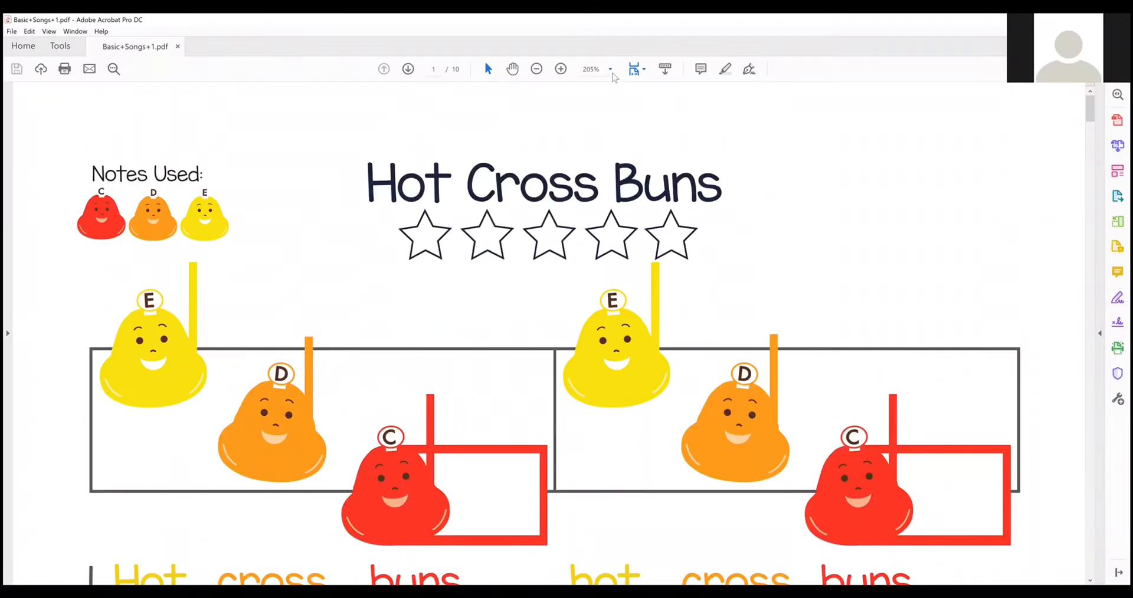
View the Basic+Songs+1.pdf attachment in Adobe Acrobat at 100% zoom and read through the Hot Cross Buns note sheet.
{"action": "left_click", "coordinate": [610, 69]}
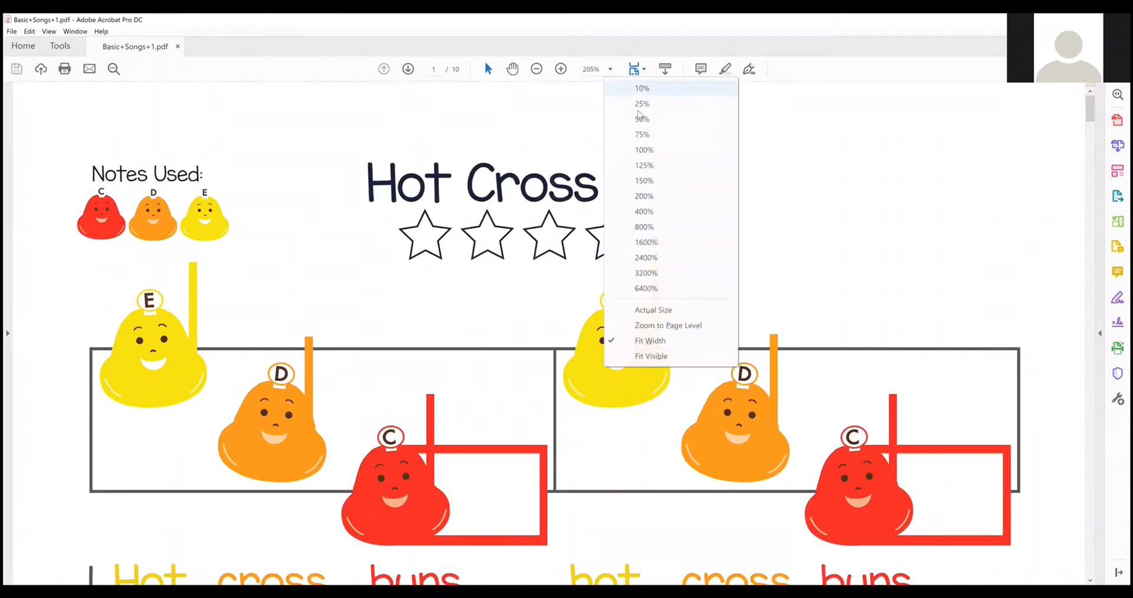
{"action": "left_click", "coordinate": [654, 151]}
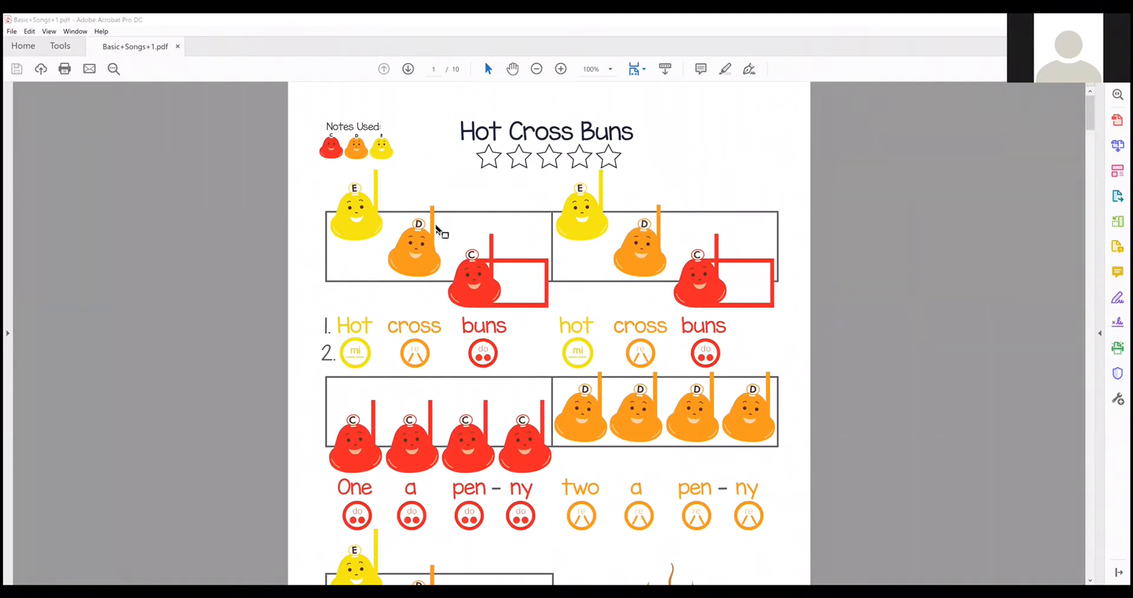
{"action": "scroll", "coordinate": [712, 424], "scroll_direction": "down", "scroll_amount": 1}
{"action": "scroll", "coordinate": [712, 424], "scroll_direction": "down", "scroll_amount": 1}
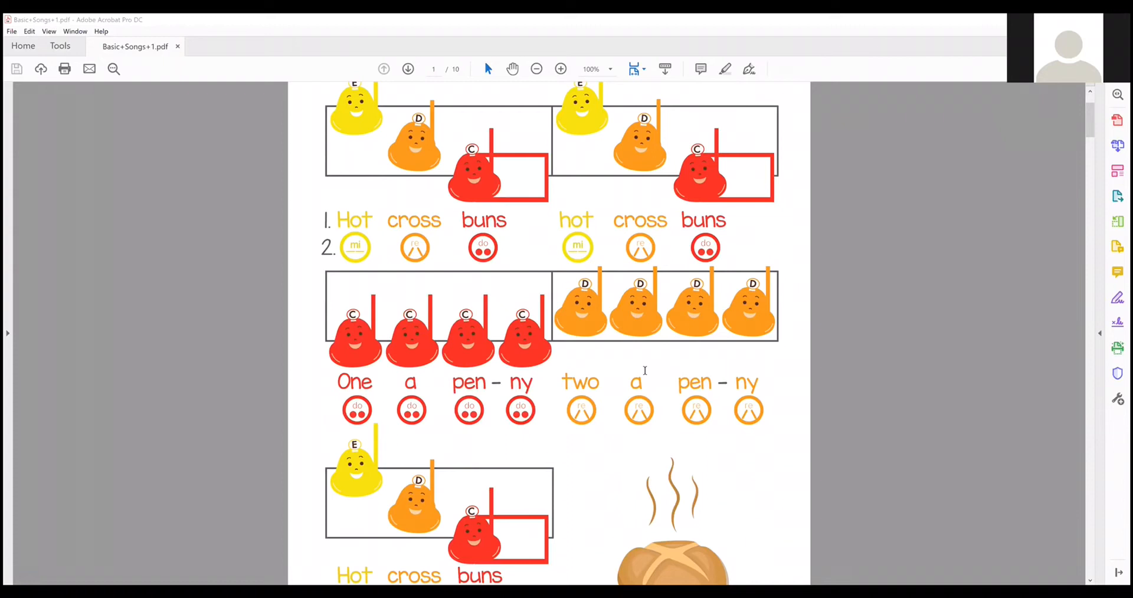
{"action": "scroll", "coordinate": [634, 378], "scroll_direction": "up", "scroll_amount": 3}
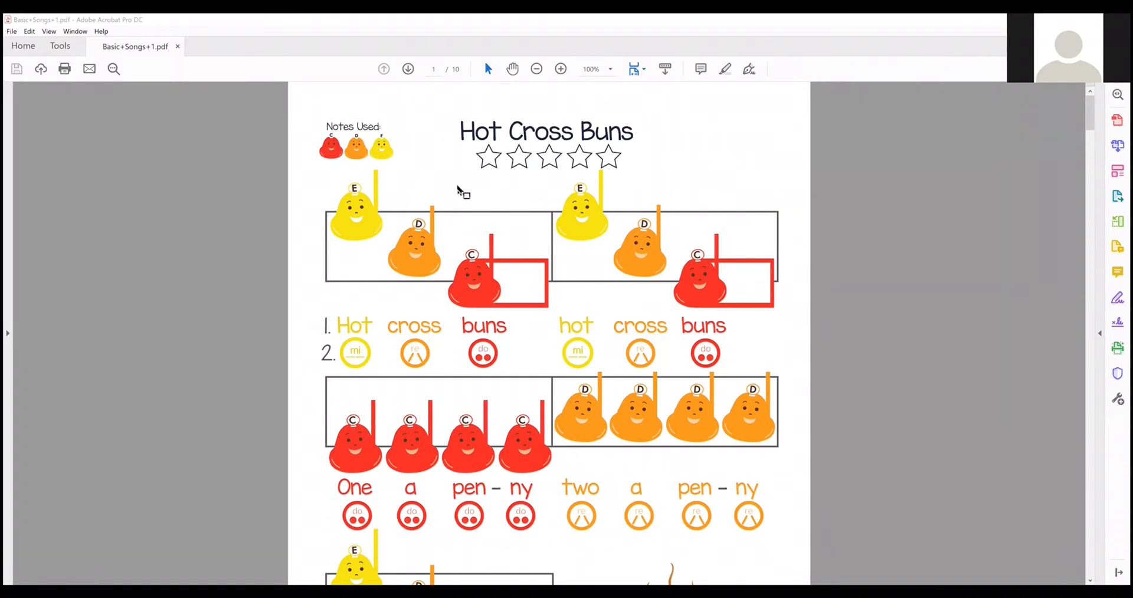
{"action": "scroll", "coordinate": [643, 372], "scroll_direction": "down", "scroll_amount": 4}
{"action": "scroll", "coordinate": [645, 373], "scroll_direction": "up", "scroll_amount": 2}
{"action": "scroll", "coordinate": [644, 373], "scroll_direction": "up", "scroll_amount": 2}
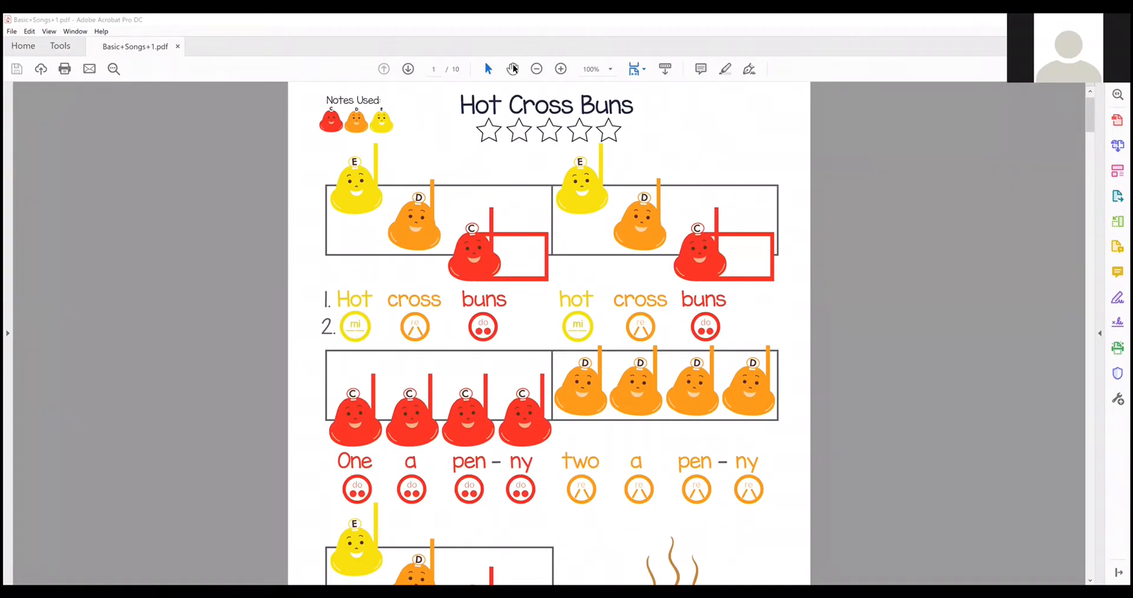
Switch back to the BandLab mix editor and add a new Instruments track.
{"action": "key", "text": "alt+Tab"}
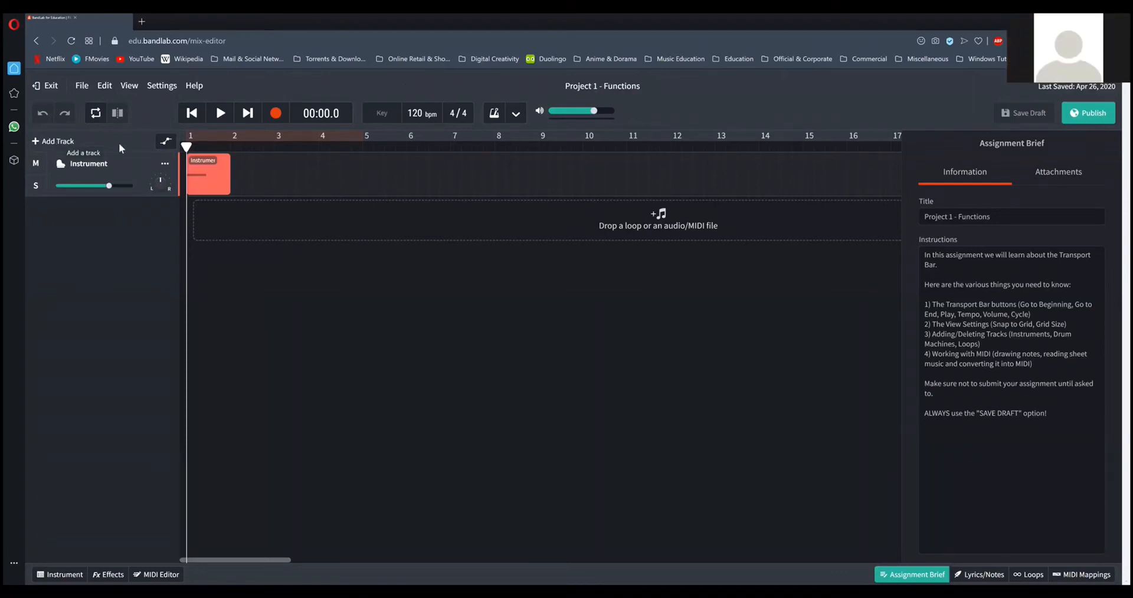
{"action": "left_click", "coordinate": [57, 142]}
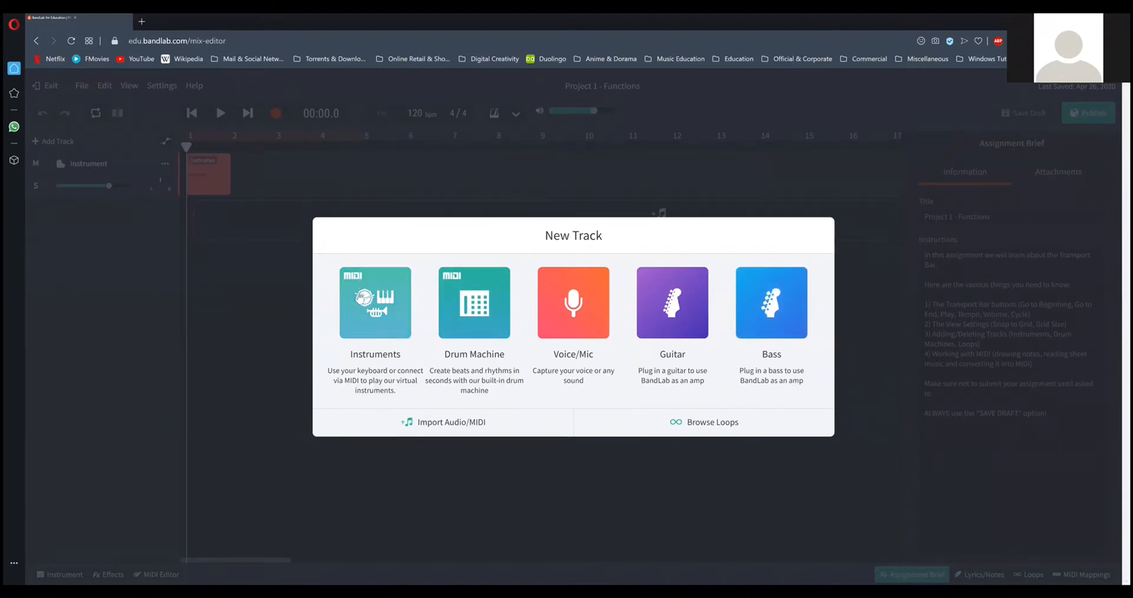
{"action": "left_click", "coordinate": [376, 313]}
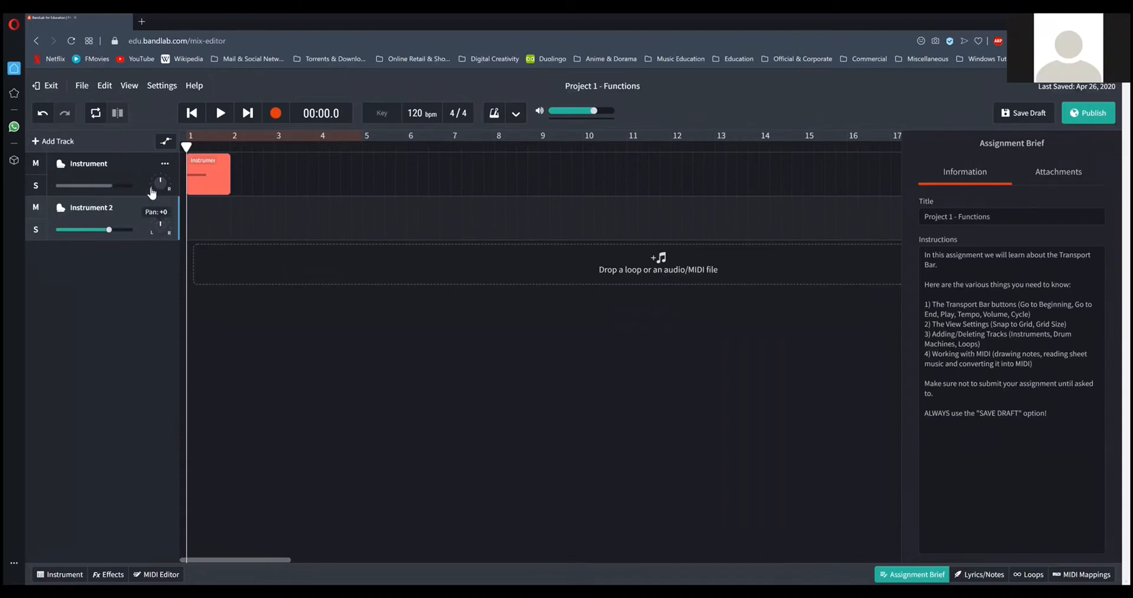
Delete the original Instrument track containing the red region, keeping the newly added track.
{"action": "left_click", "coordinate": [124, 170]}
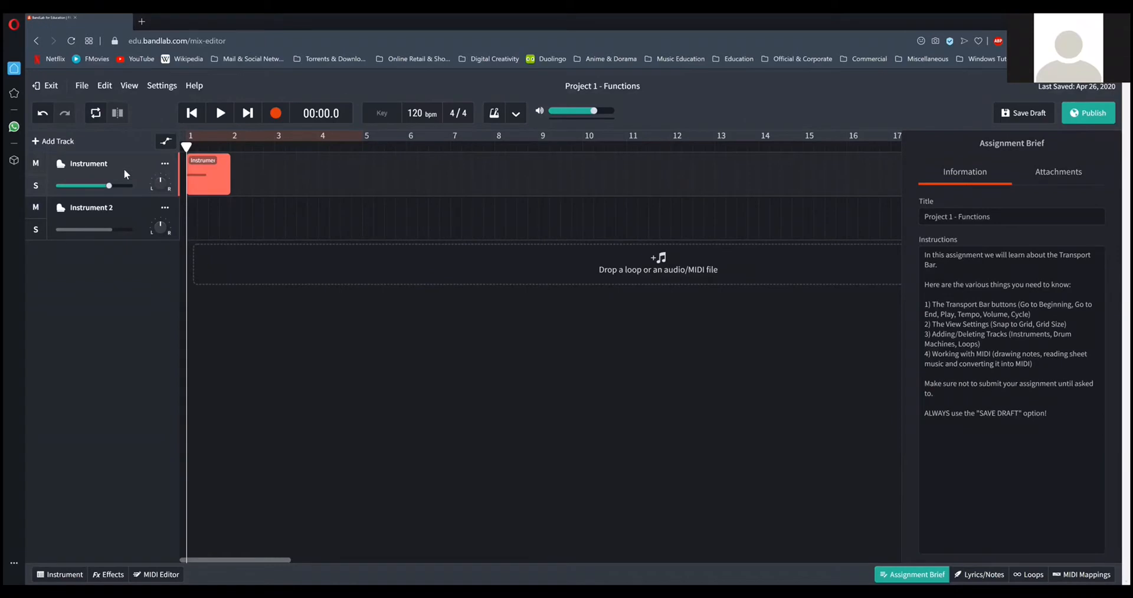
{"action": "right_click", "coordinate": [124, 170]}
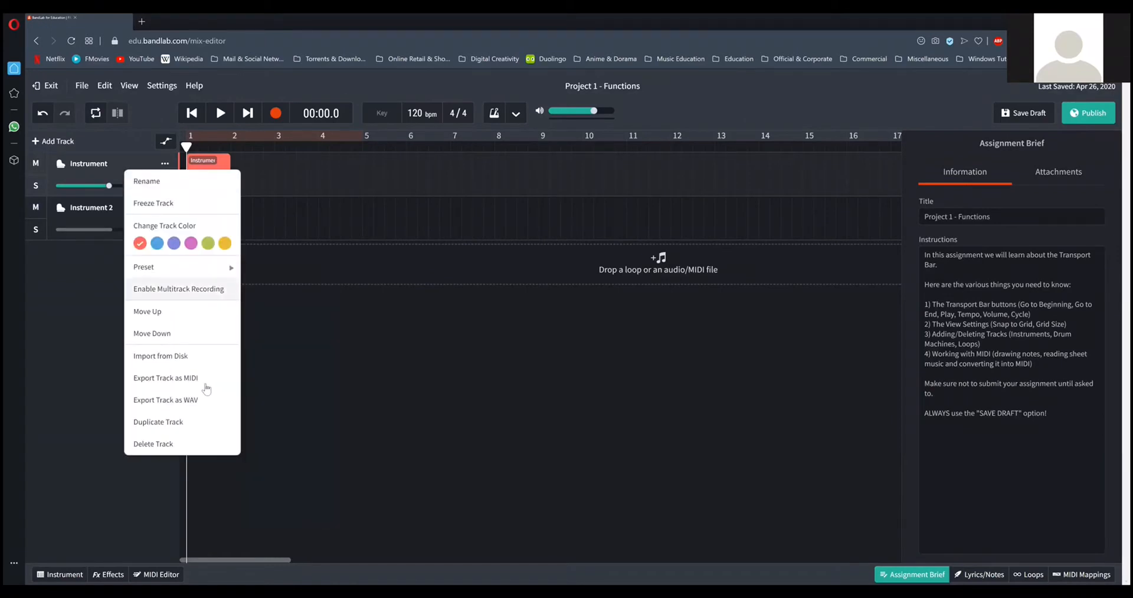
{"action": "left_click", "coordinate": [66, 332]}
{"action": "left_click", "coordinate": [123, 217]}
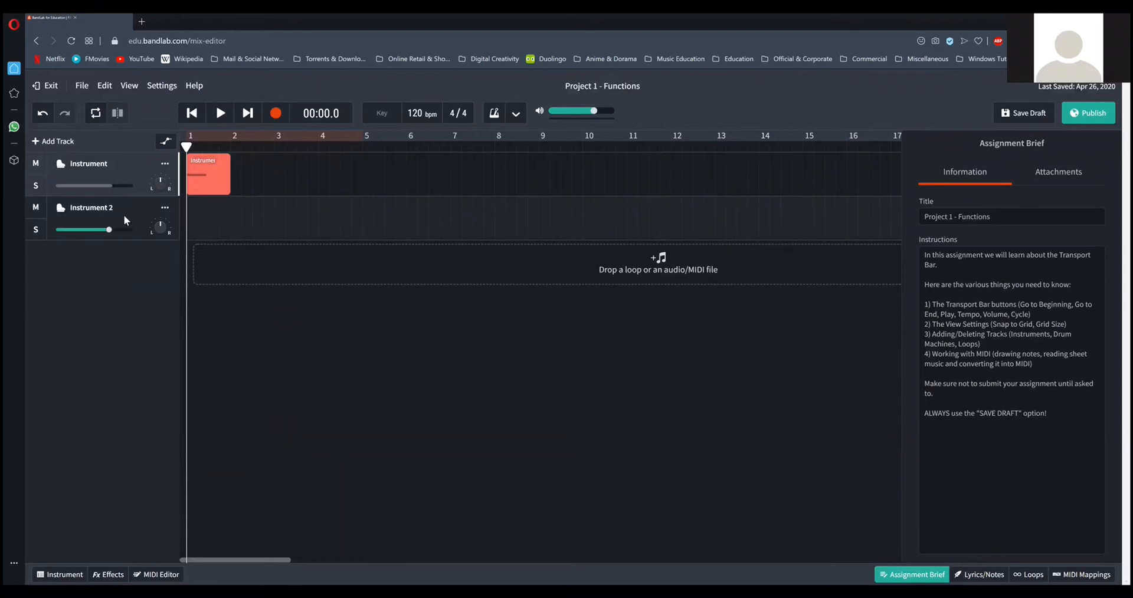
{"action": "left_click", "coordinate": [115, 168]}
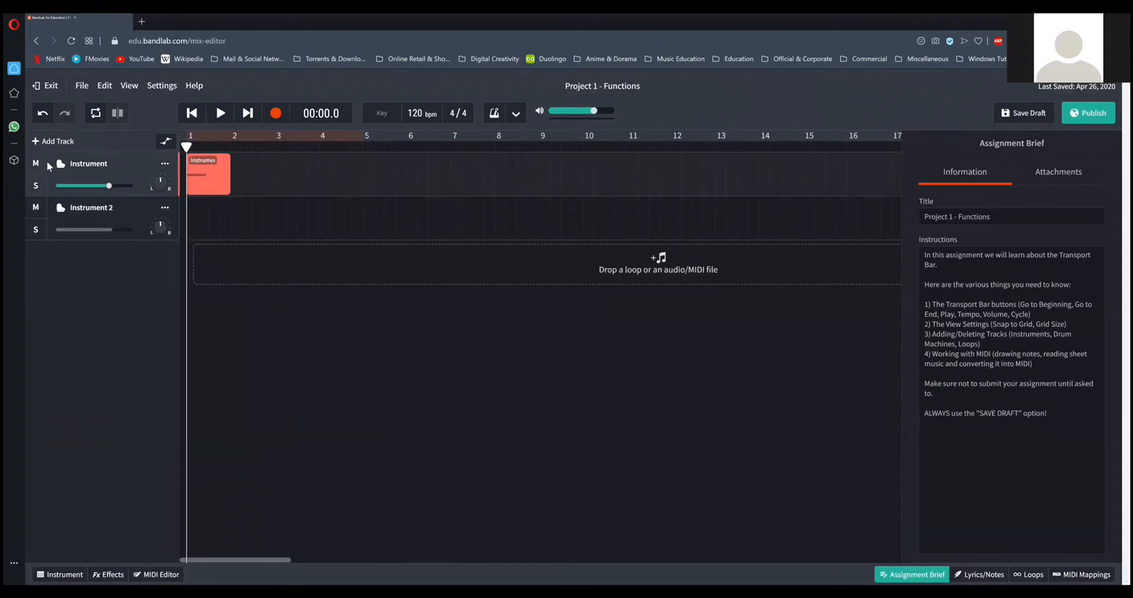
{"action": "right_click", "coordinate": [106, 173]}
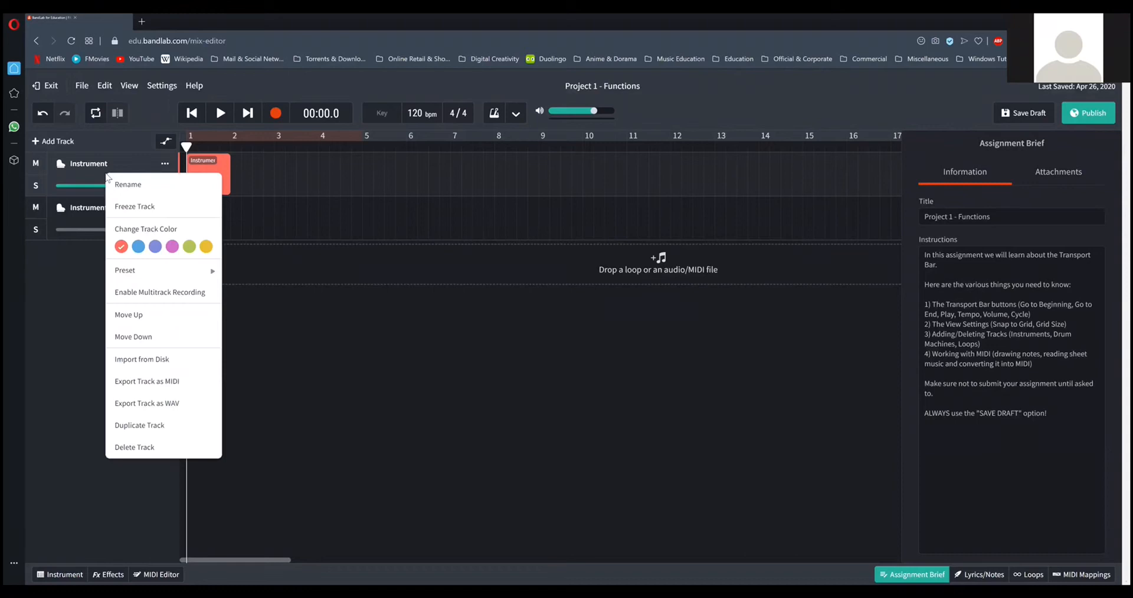
{"action": "left_click", "coordinate": [192, 450]}
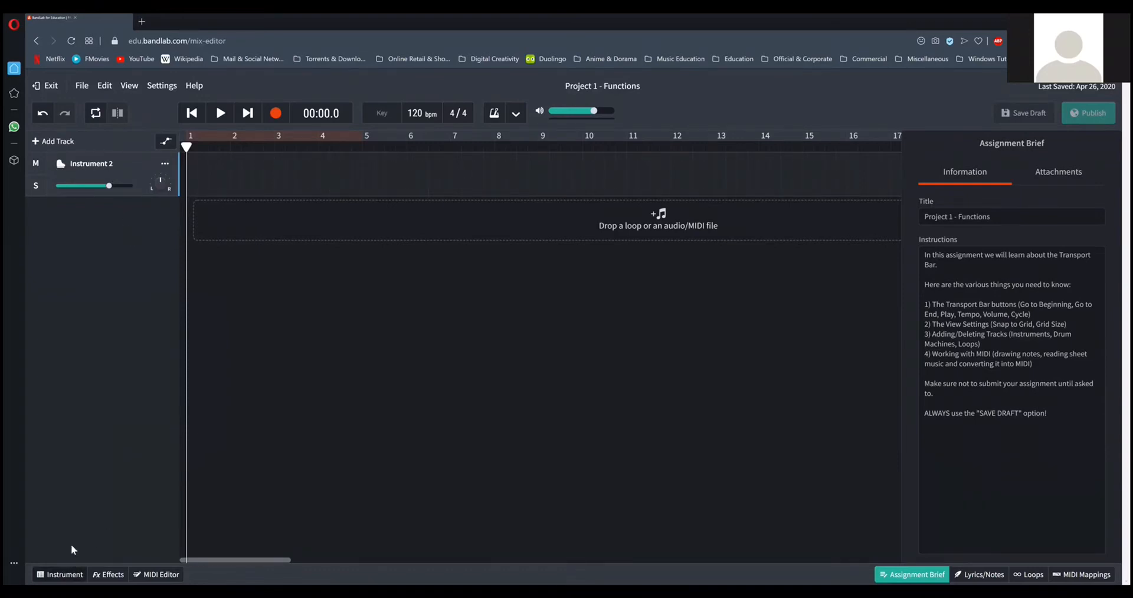
Show the Instrument 2 track's virtual keyboard and play test notes with the Grand Piano sound.
{"action": "left_click", "coordinate": [59, 575]}
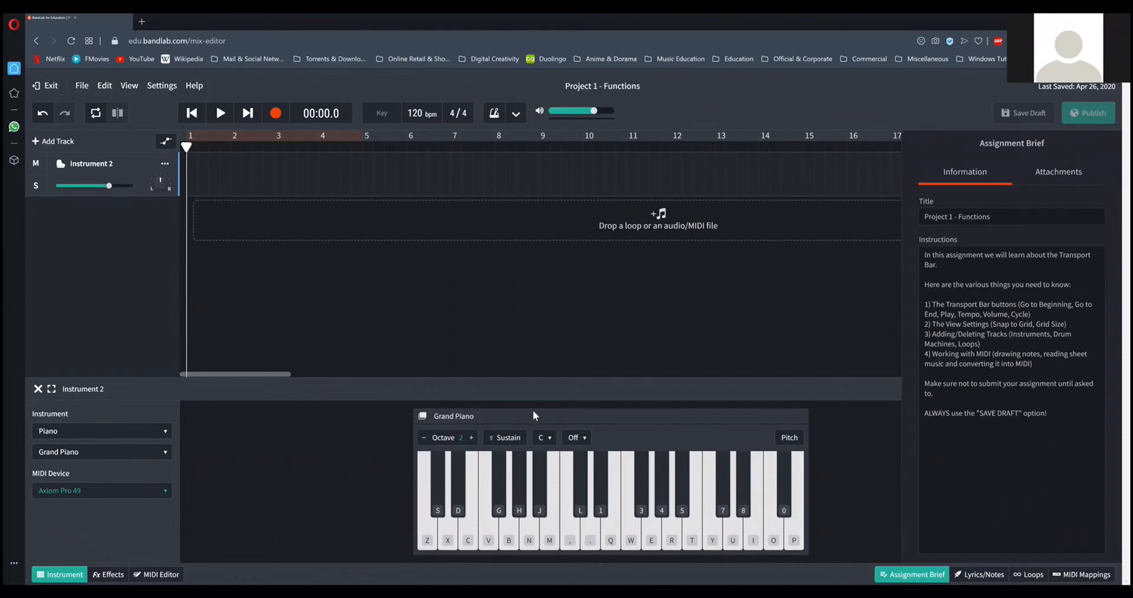
{"action": "left_click", "coordinate": [426, 539]}
{"action": "left_click", "coordinate": [428, 539]}
{"action": "left_click", "coordinate": [450, 545]}
{"action": "key", "text": "c"}
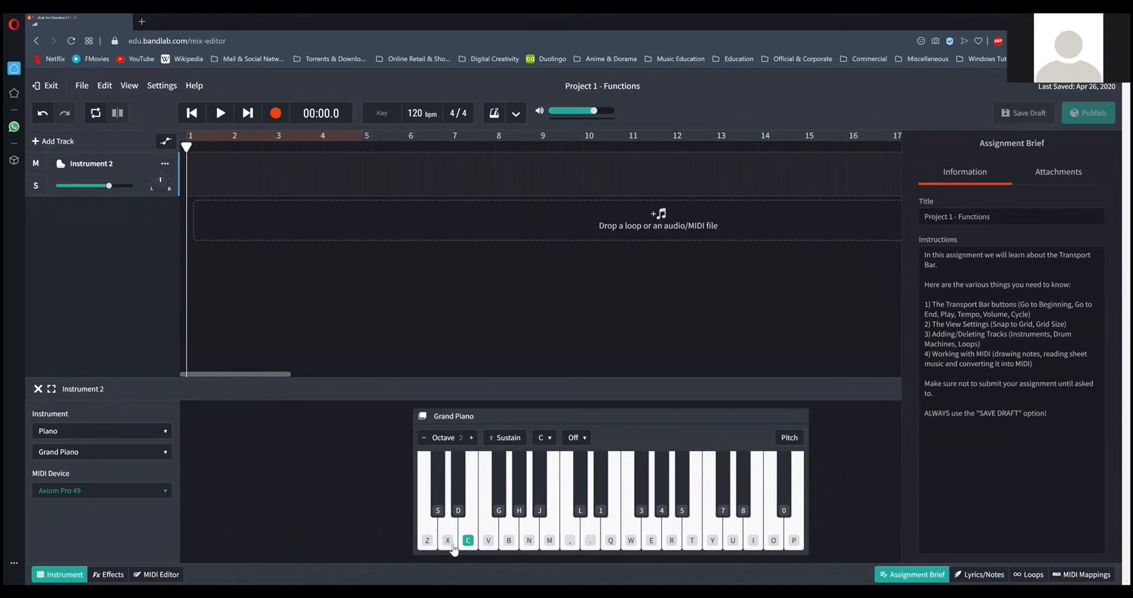
{"action": "key", "text": "v"}
{"action": "key", "text": "b"}
{"action": "key", "text": "n"}
{"action": "key", "text": "m"}
{"action": "key", "text": "comma"}
{"action": "key", "text": "comma"}
{"action": "key", "text": "e"}
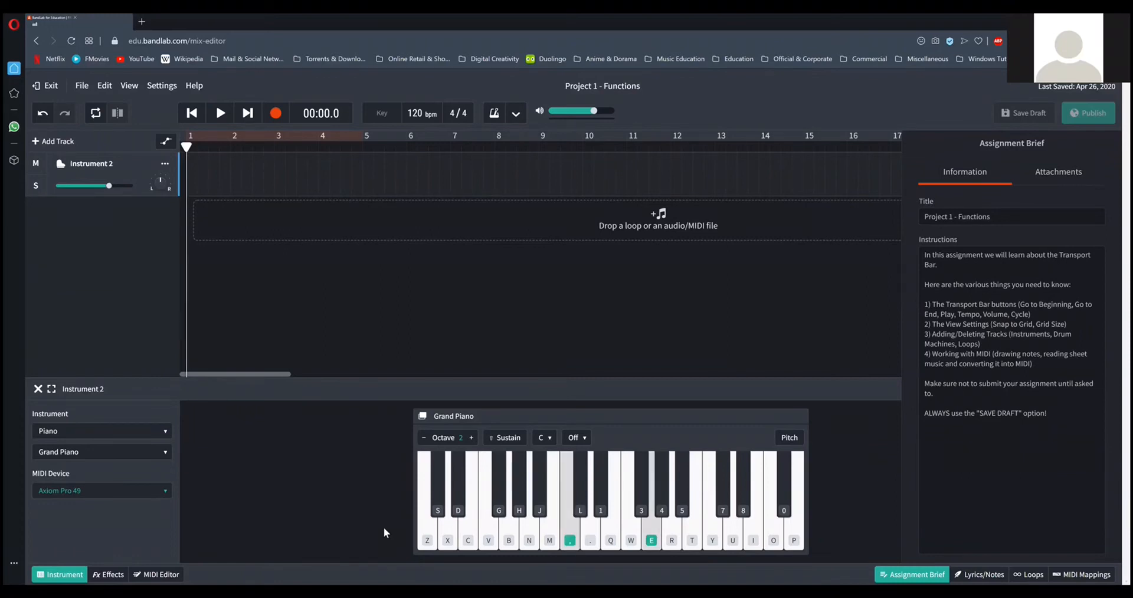
{"action": "key", "text": "q"}
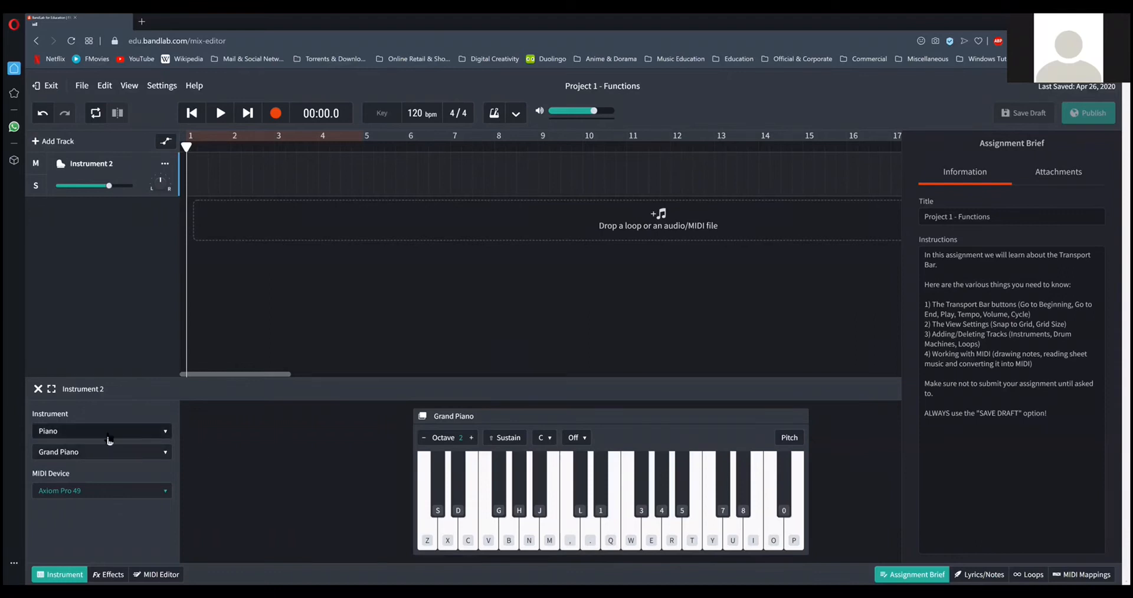
Change the track's instrument category to Brass and play a few notes with the Trumpet sound.
{"action": "left_click", "coordinate": [51, 433]}
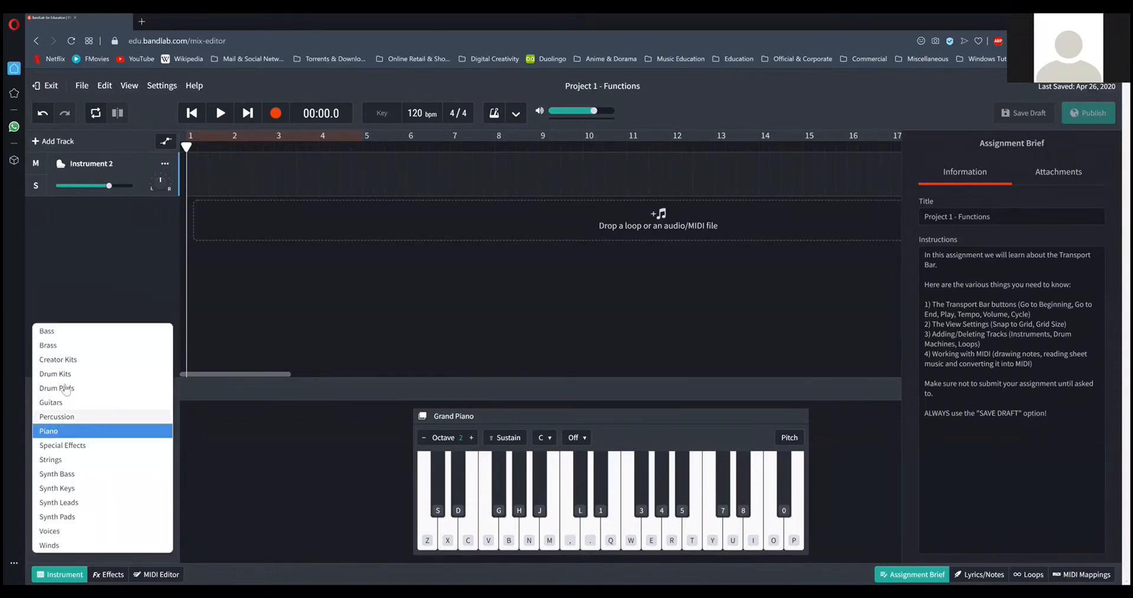
{"action": "left_click", "coordinate": [59, 346]}
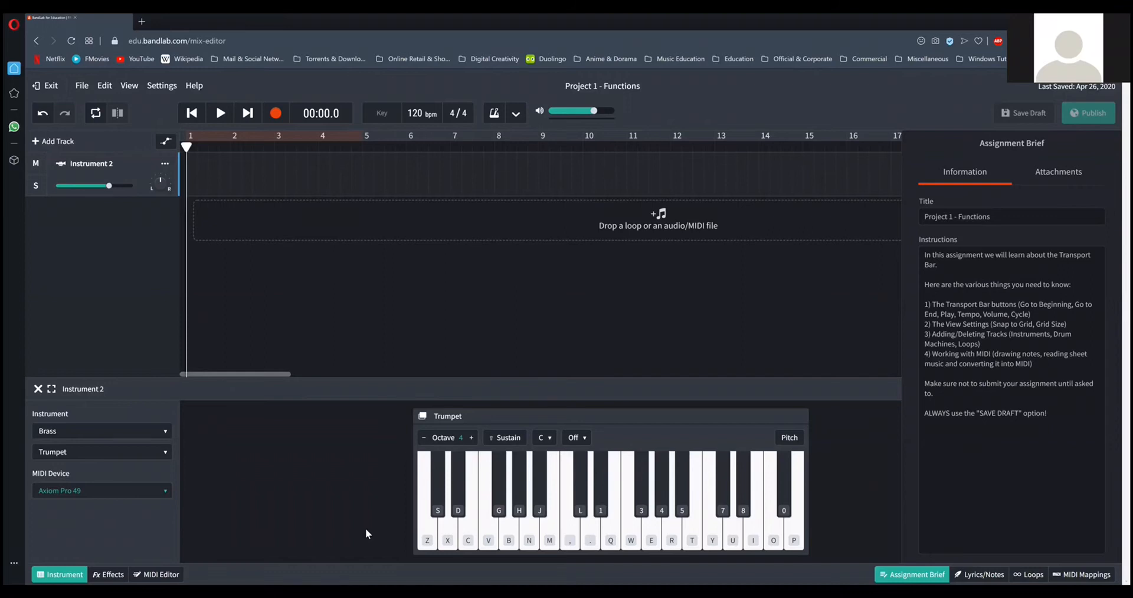
{"action": "key", "text": "x"}
{"action": "key", "text": "c"}
{"action": "key", "text": "n"}
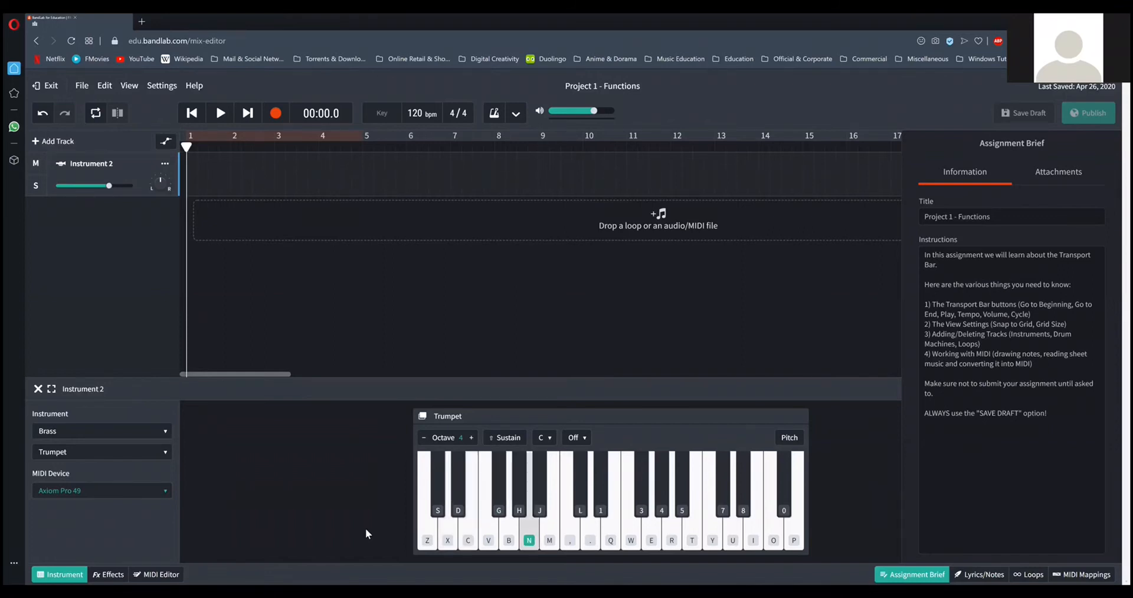
Change the track's instrument category to Guitars and play a few notes with the Acoustic Guitar sound.
{"action": "left_click", "coordinate": [151, 431]}
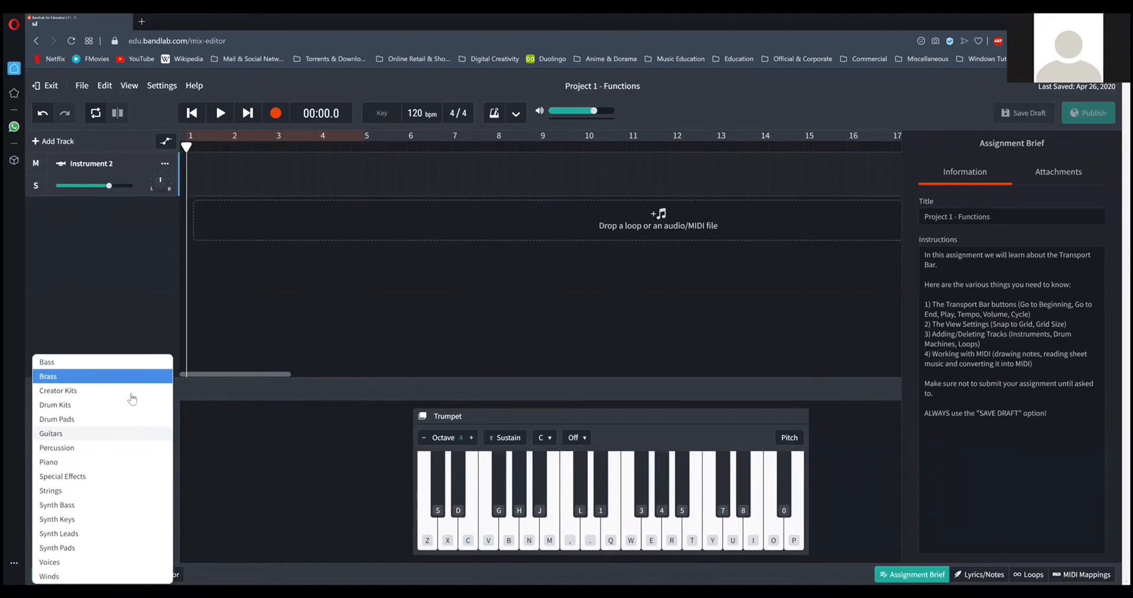
{"action": "left_click", "coordinate": [118, 434]}
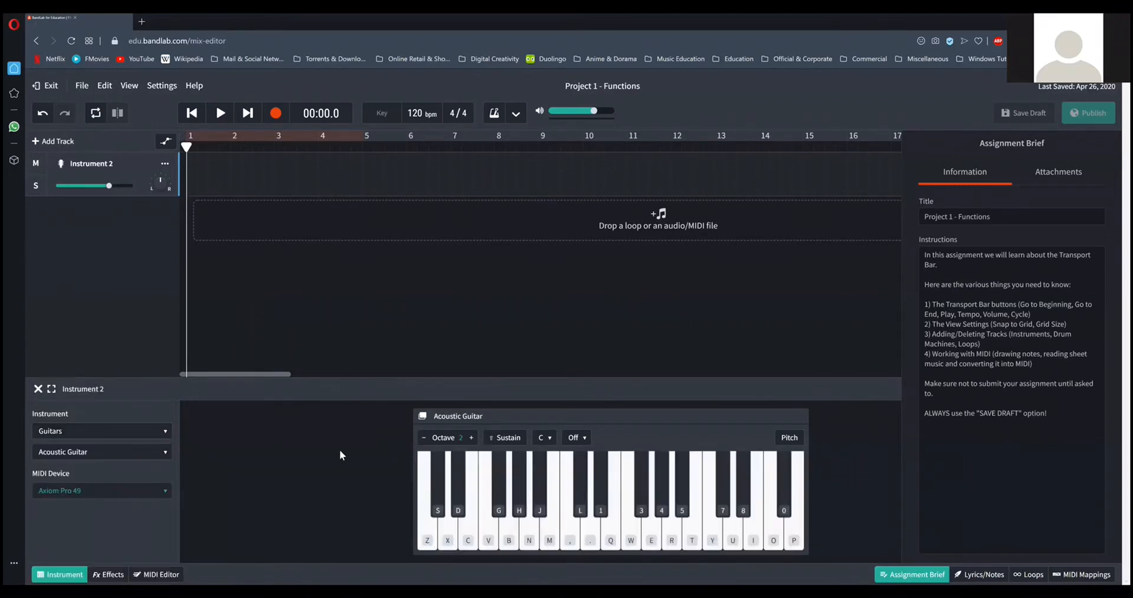
{"action": "key", "text": "u"}
{"action": "key", "text": "i"}
{"action": "key", "text": "p"}
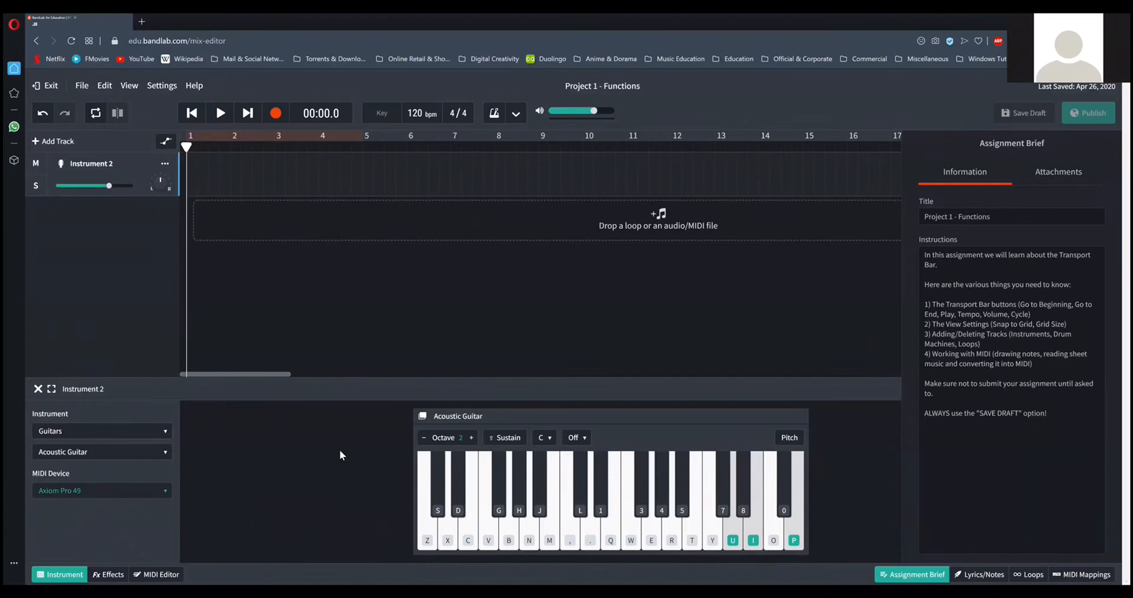
{"action": "key", "text": "period"}
{"action": "key", "text": "r"}
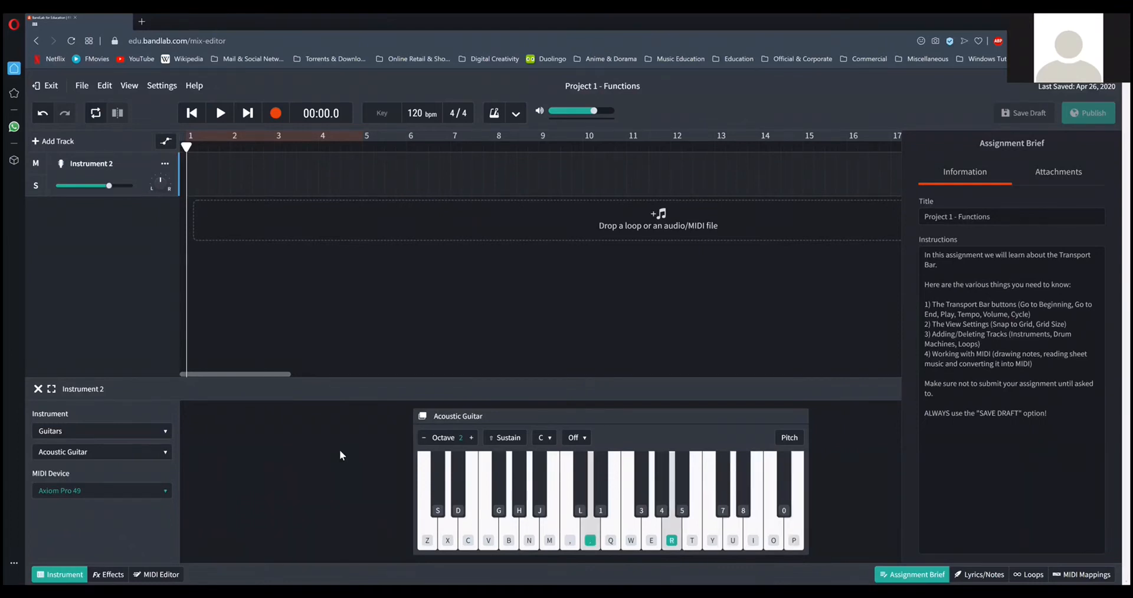
Set the track's instrument category to Piano with the Grand Piano sound.
{"action": "left_click", "coordinate": [170, 441]}
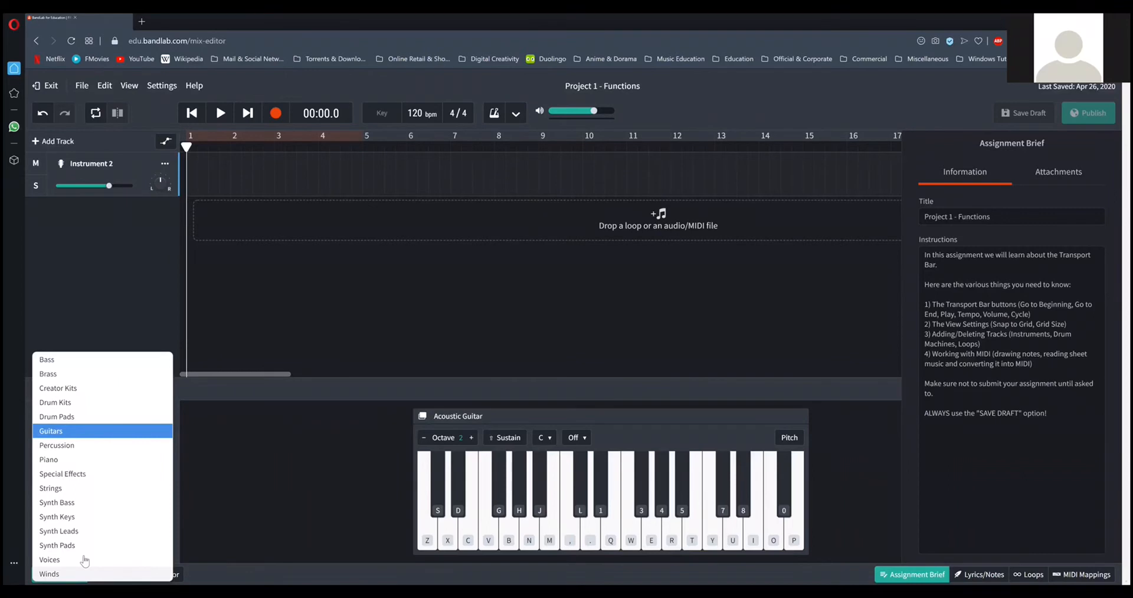
{"action": "left_click", "coordinate": [76, 461]}
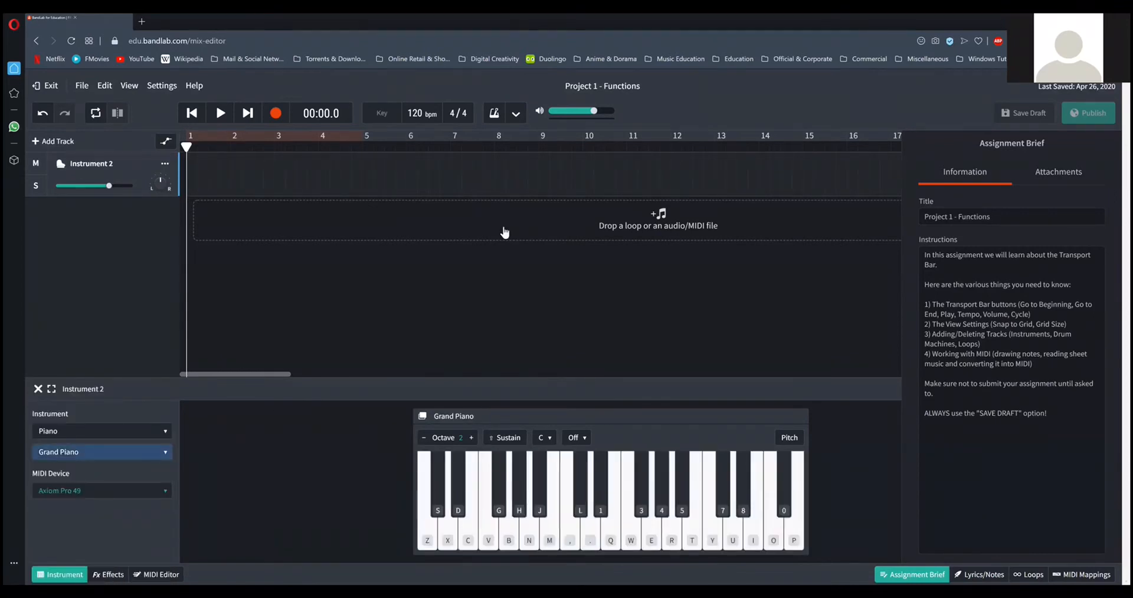
{"action": "left_click", "coordinate": [504, 230]}
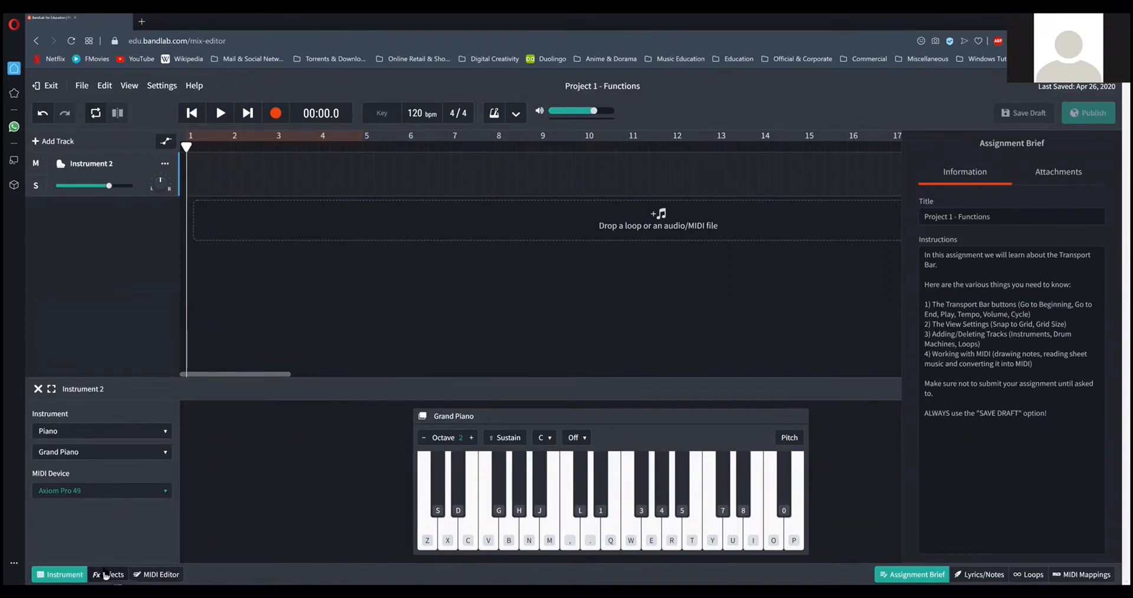
Open the MIDI Editor for the Instrument 2 track and enlarge it to show more of the piano roll.
{"action": "left_click", "coordinate": [149, 575]}
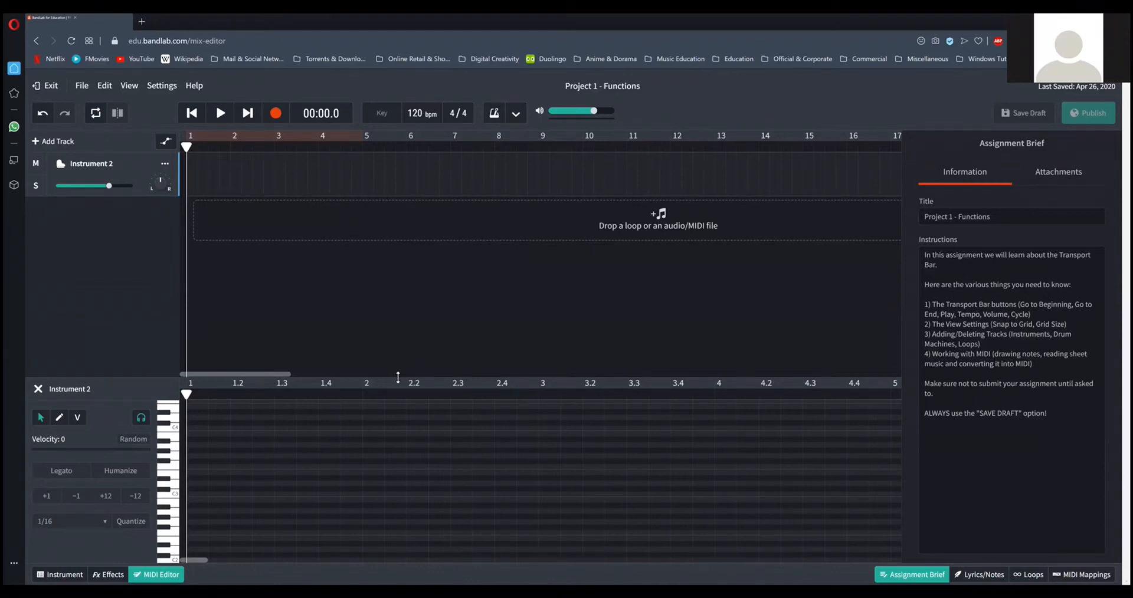
{"action": "left_click_drag", "start_coordinate": [398, 374], "coordinate": [397, 359]}
{"action": "left_click_drag", "start_coordinate": [398, 354], "coordinate": [402, 253]}
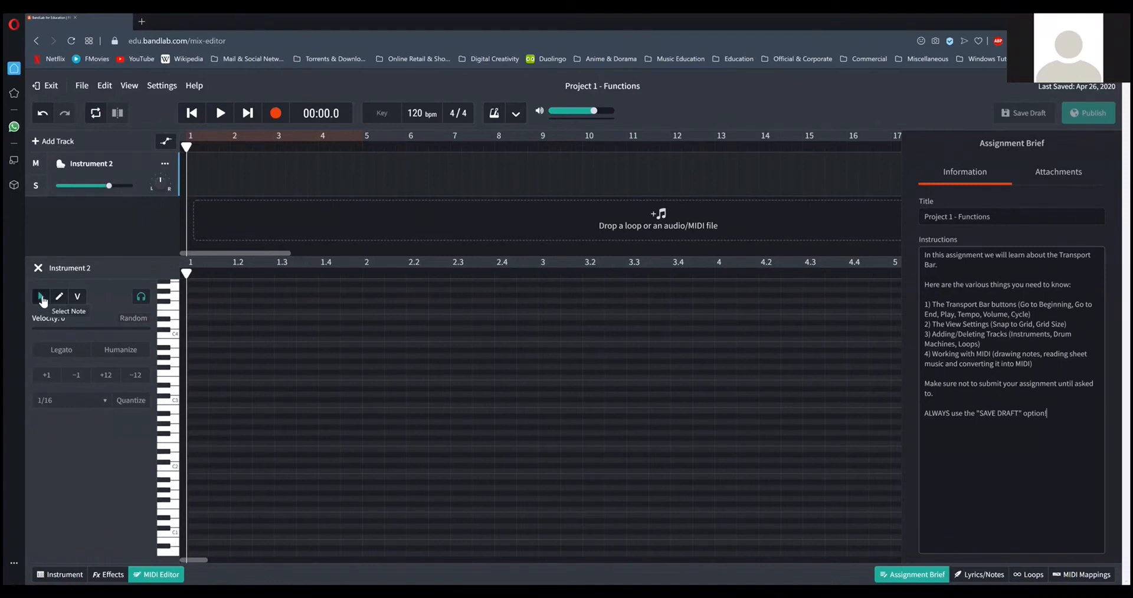
Rename the Instrument 2 track as Piano.
{"action": "left_click", "coordinate": [110, 163]}
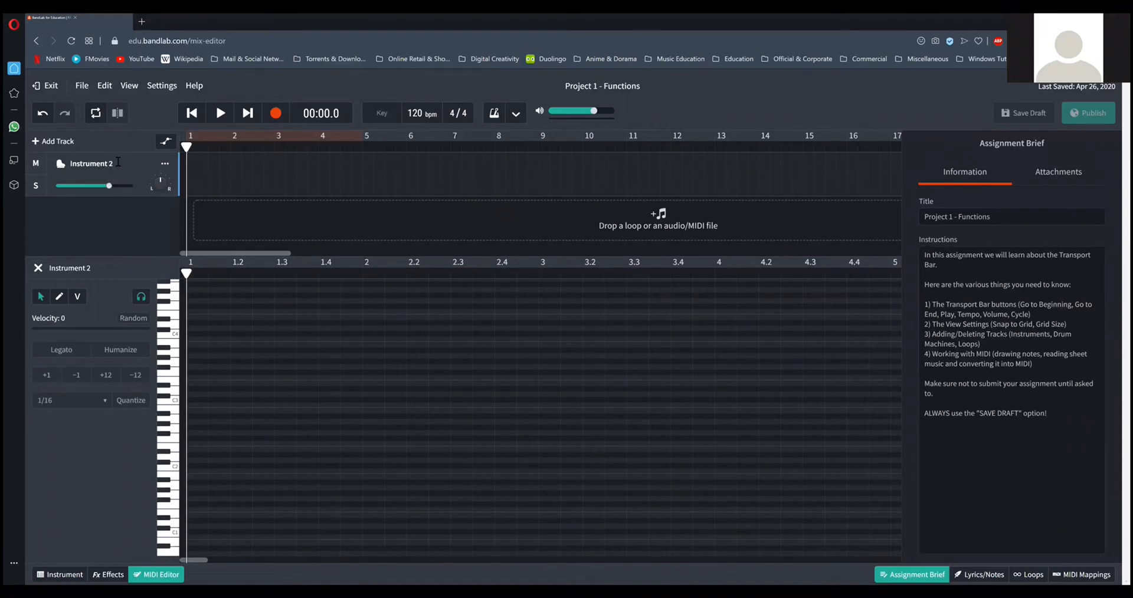
{"action": "left_click_drag", "start_coordinate": [118, 162], "coordinate": [68, 170]}
{"action": "key", "text": "ctrl+p"}
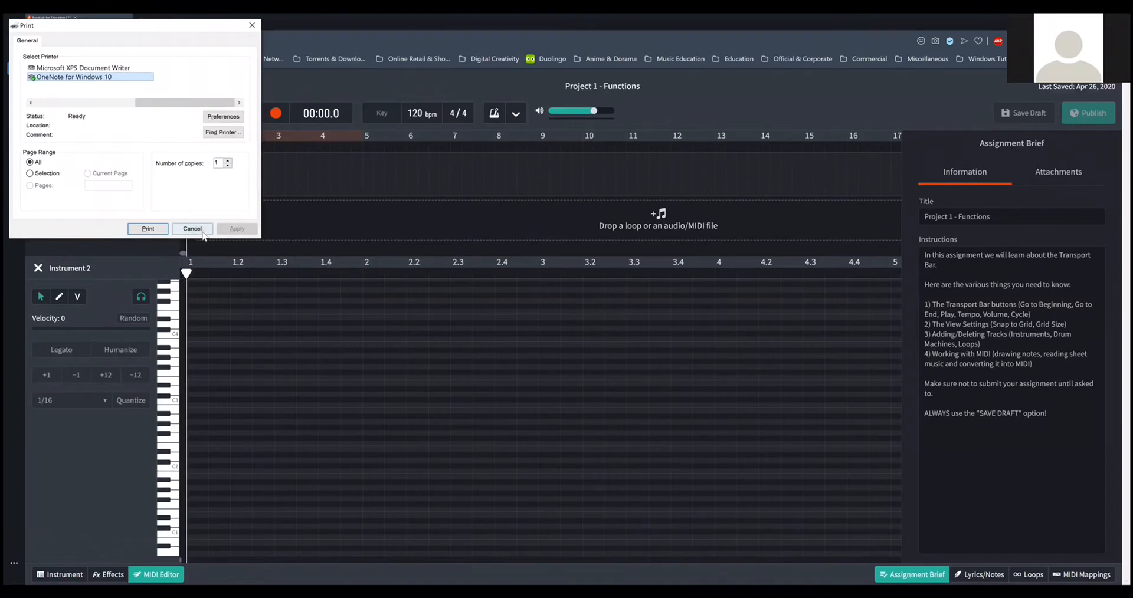
{"action": "left_click", "coordinate": [192, 229]}
{"action": "left_click", "coordinate": [117, 165]}
{"action": "type", "text": "Piano"}
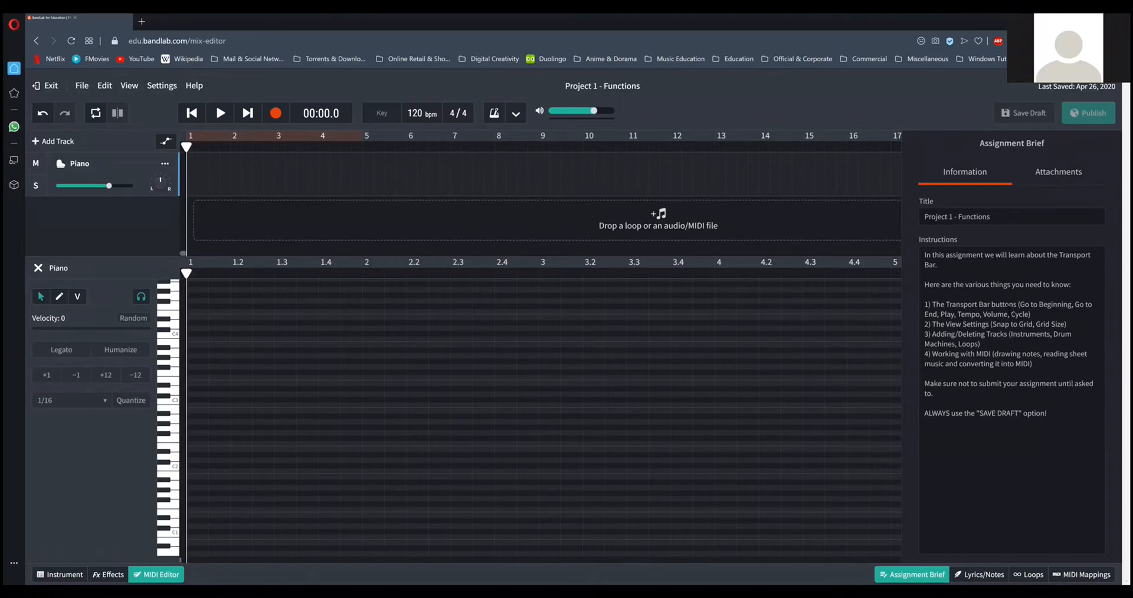
Check the Snap to Grid and Grid Size settings and audition the C3 and C4 keys beside the piano roll.
{"action": "left_click", "coordinate": [124, 87]}
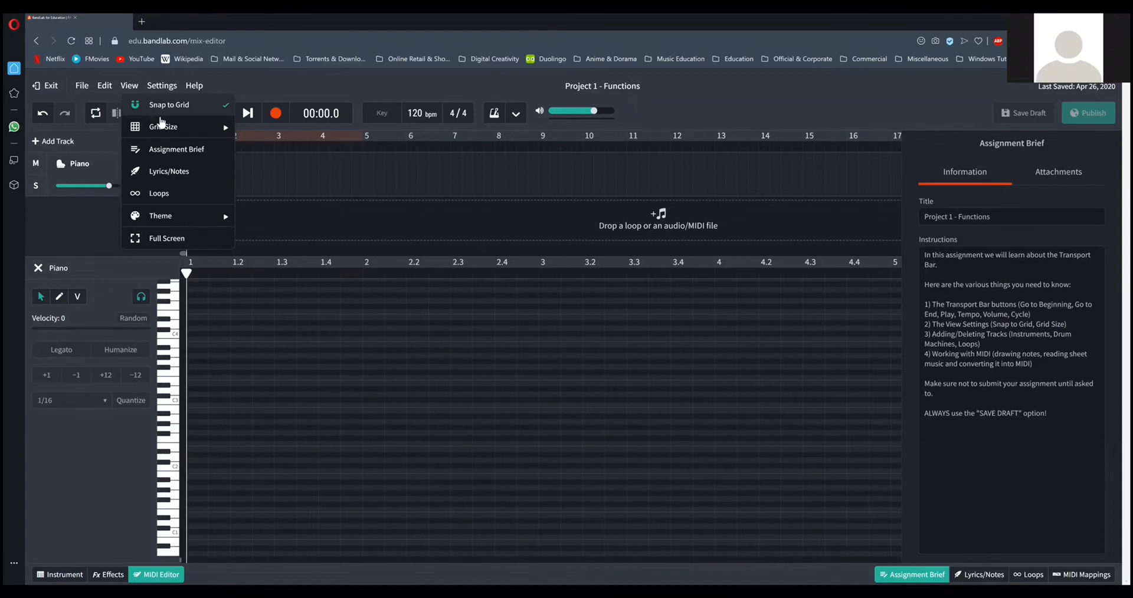
{"action": "mouse_move", "coordinate": [166, 126]}
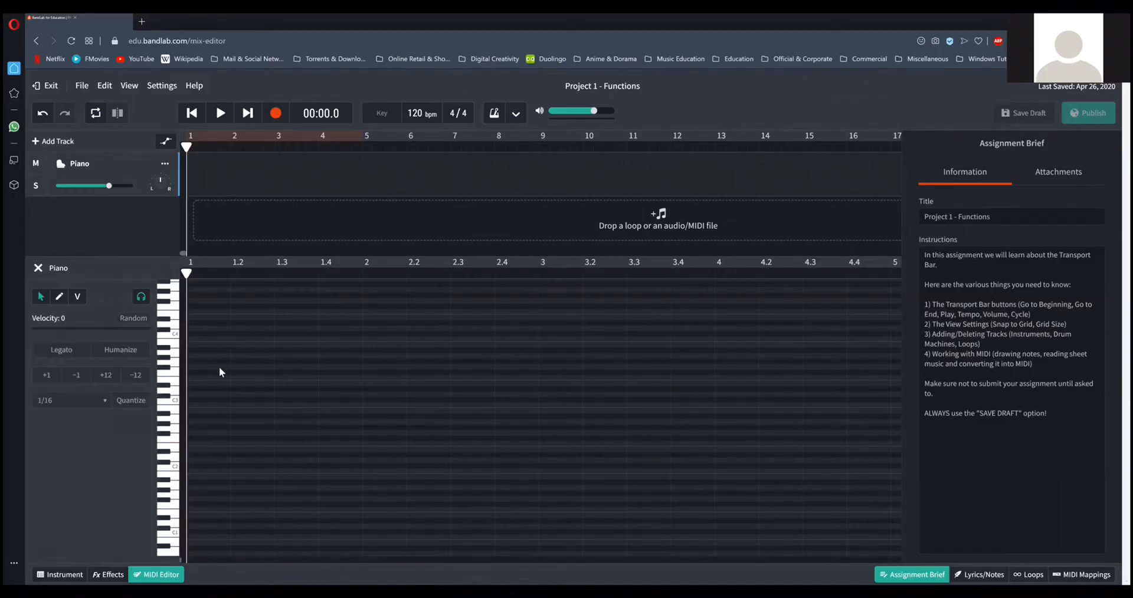
{"action": "left_click", "coordinate": [174, 401]}
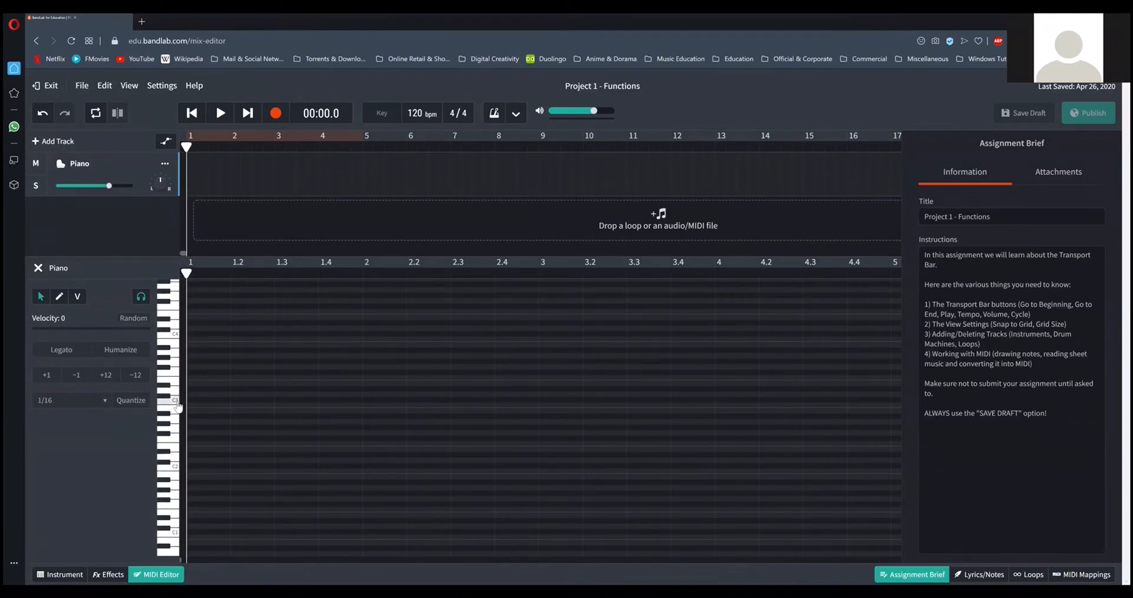
{"action": "left_click", "coordinate": [174, 335]}
{"action": "scroll", "coordinate": [274, 345], "scroll_direction": "up", "scroll_amount": 3}
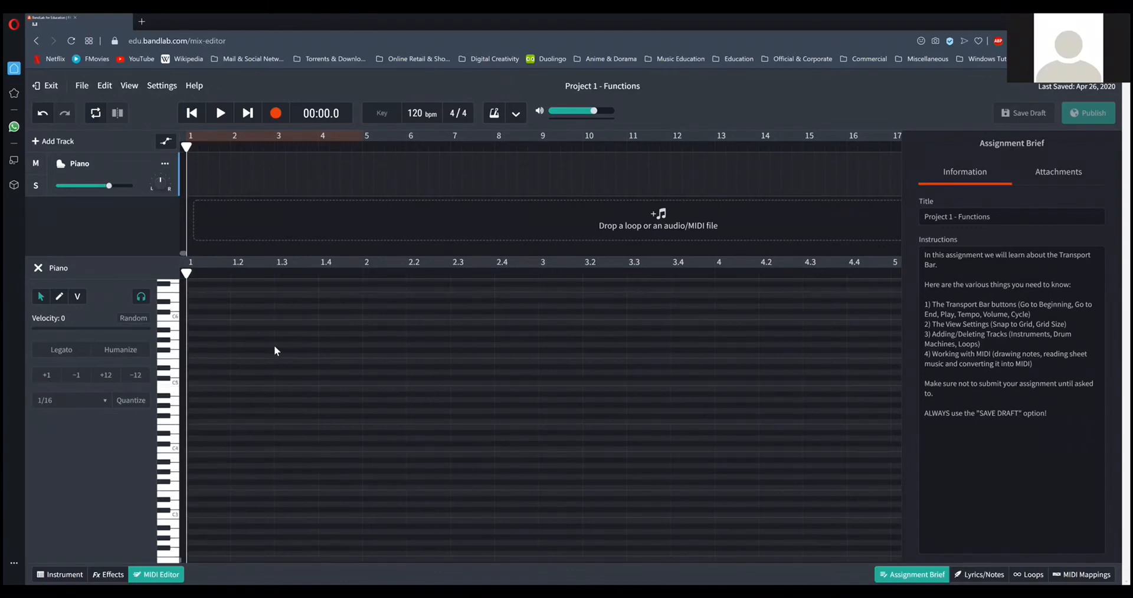
Audition the opening E4, D4, C4 pattern of Hot Cross Buns several times on the piano roll keys.
{"action": "left_click", "coordinate": [175, 430]}
{"action": "left_click", "coordinate": [175, 442]}
{"action": "left_click", "coordinate": [175, 451]}
{"action": "left_click", "coordinate": [178, 442]}
{"action": "left_click", "coordinate": [177, 433]}
{"action": "left_click", "coordinate": [178, 432]}
{"action": "left_click", "coordinate": [176, 440]}
{"action": "left_click", "coordinate": [176, 446]}
{"action": "left_click", "coordinate": [178, 433]}
{"action": "left_click", "coordinate": [178, 442]}
{"action": "left_click", "coordinate": [178, 454]}
Draw one-beat E4, D4 and C4 notes on beats 1, 2 and 3 of bar 1.
{"action": "left_click", "coordinate": [60, 297]}
{"action": "left_click", "coordinate": [204, 428]}
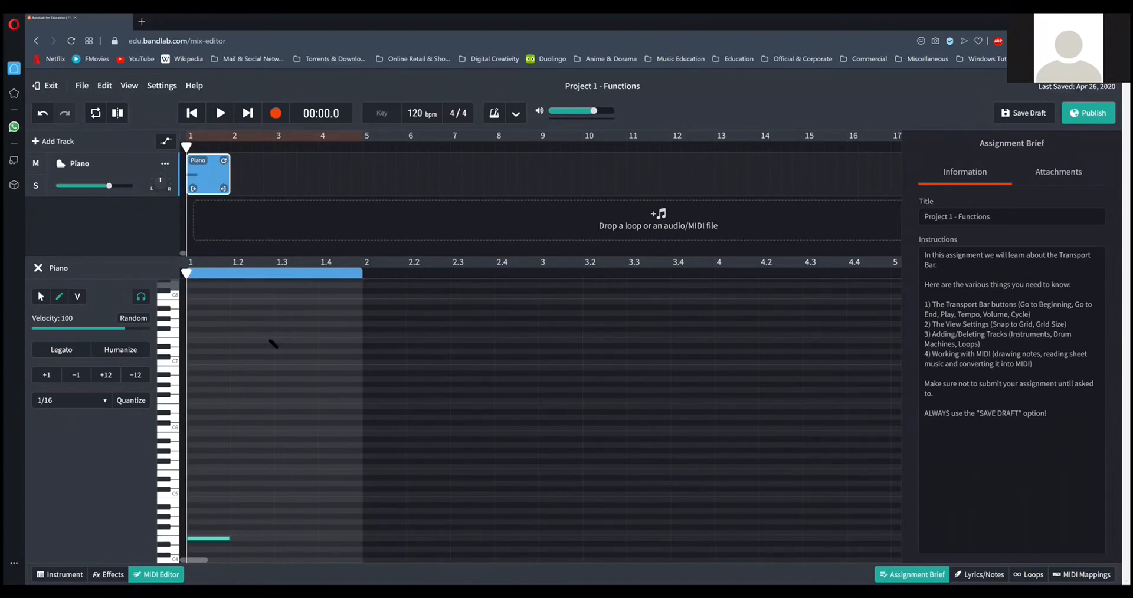
{"action": "scroll", "coordinate": [318, 403], "scroll_direction": "down", "scroll_amount": 4}
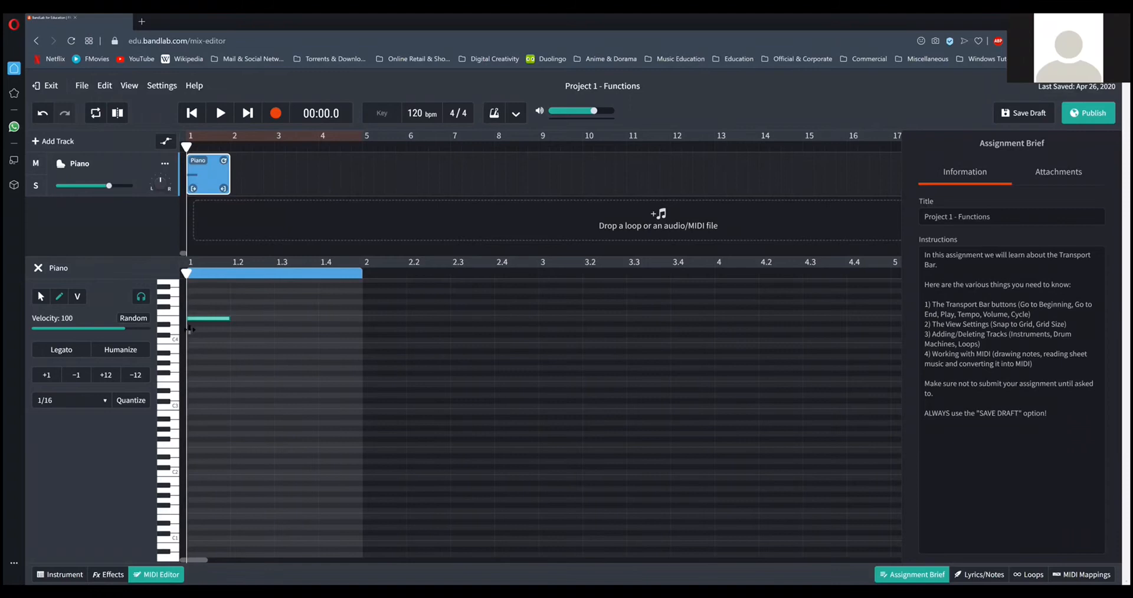
{"action": "left_click", "coordinate": [242, 329]}
{"action": "left_click", "coordinate": [289, 342]}
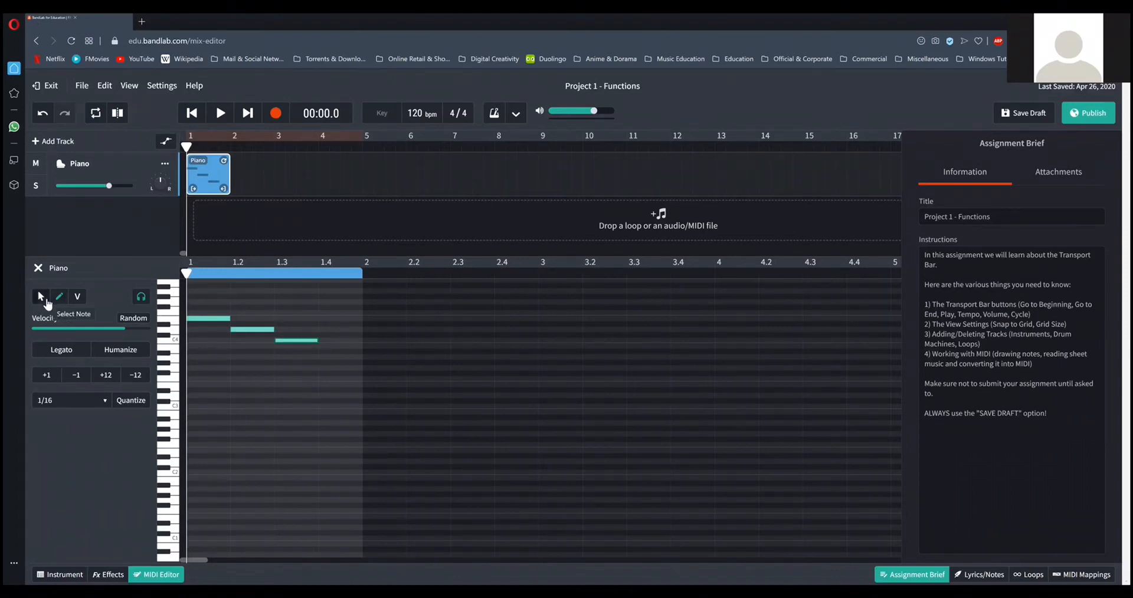
Extend the C4 note to the end of bar 1 and delete all three notes.
{"action": "left_click", "coordinate": [47, 302]}
{"action": "left_click_drag", "start_coordinate": [317, 341], "coordinate": [348, 341]}
{"action": "left_click_drag", "start_coordinate": [414, 312], "coordinate": [207, 348]}
{"action": "key", "text": "Delete"}
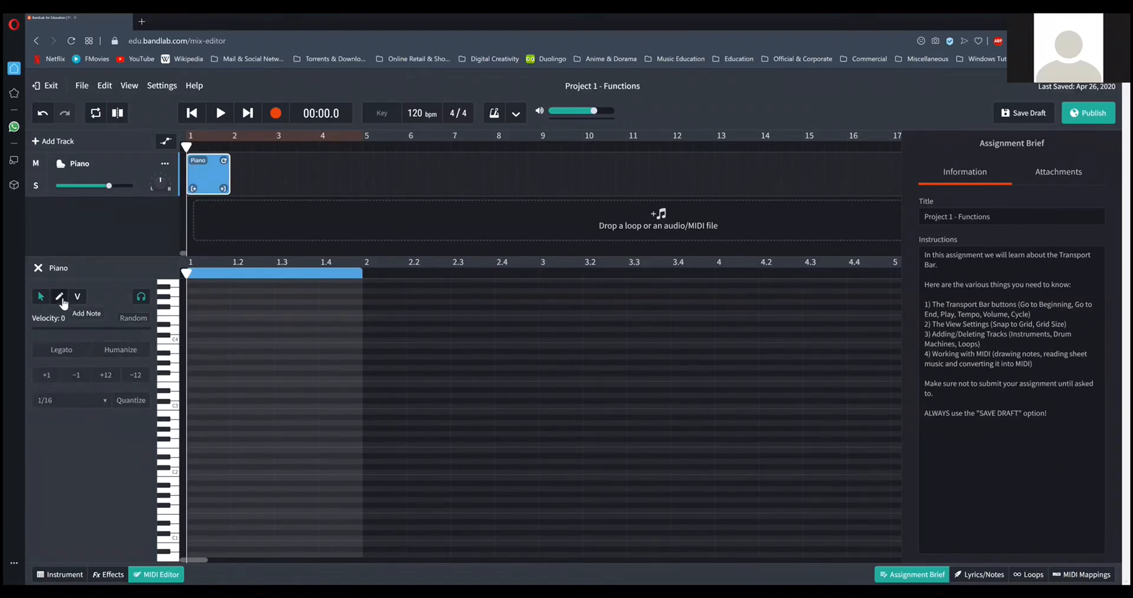
Draw two-beat E4, D4 and C4 notes starting on beats 1, 2 and 3 of bar 1.
{"action": "left_click", "coordinate": [60, 297]}
{"action": "left_click", "coordinate": [201, 320]}
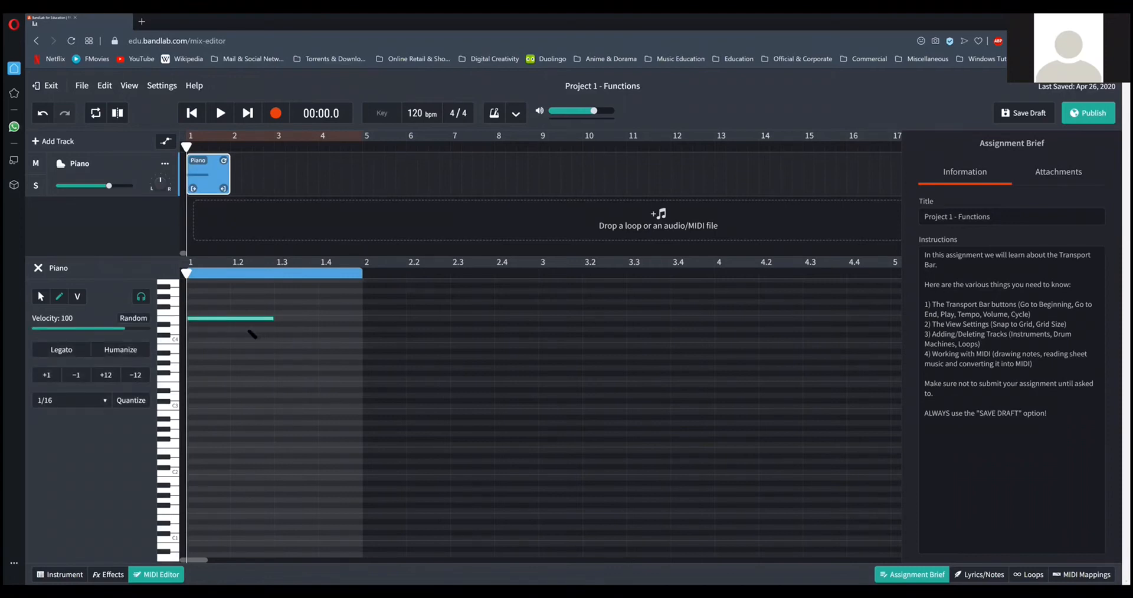
{"action": "left_click", "coordinate": [248, 329]}
{"action": "left_click", "coordinate": [304, 340]}
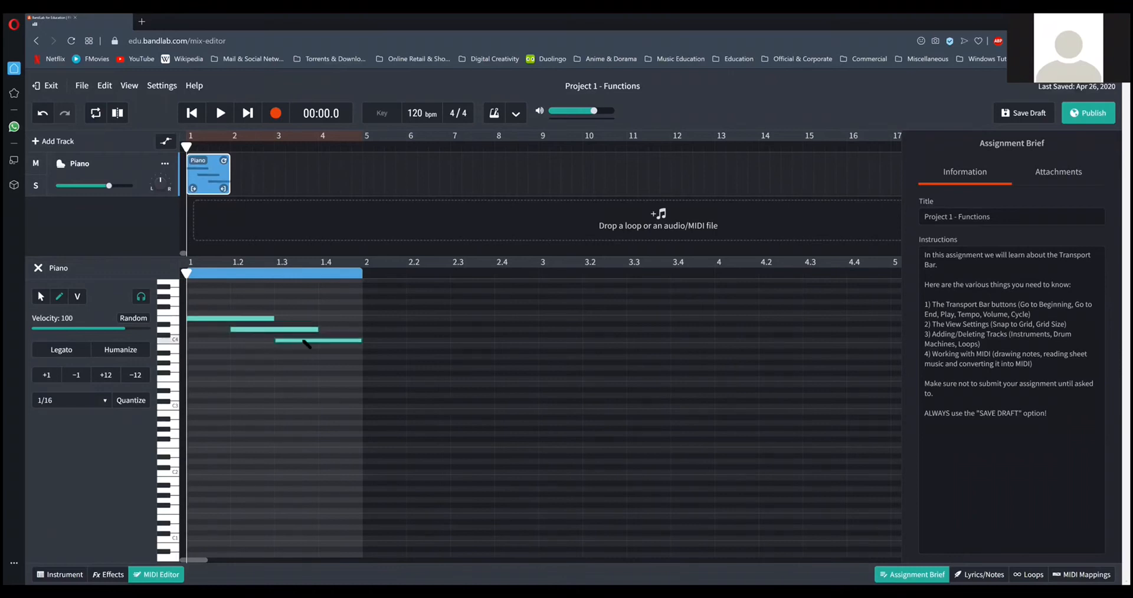
Shorten the E4 and D4 notes to one beat each so they no longer overlap the following notes.
{"action": "left_click", "coordinate": [41, 297]}
{"action": "left_click_drag", "start_coordinate": [270, 318], "coordinate": [230, 318]}
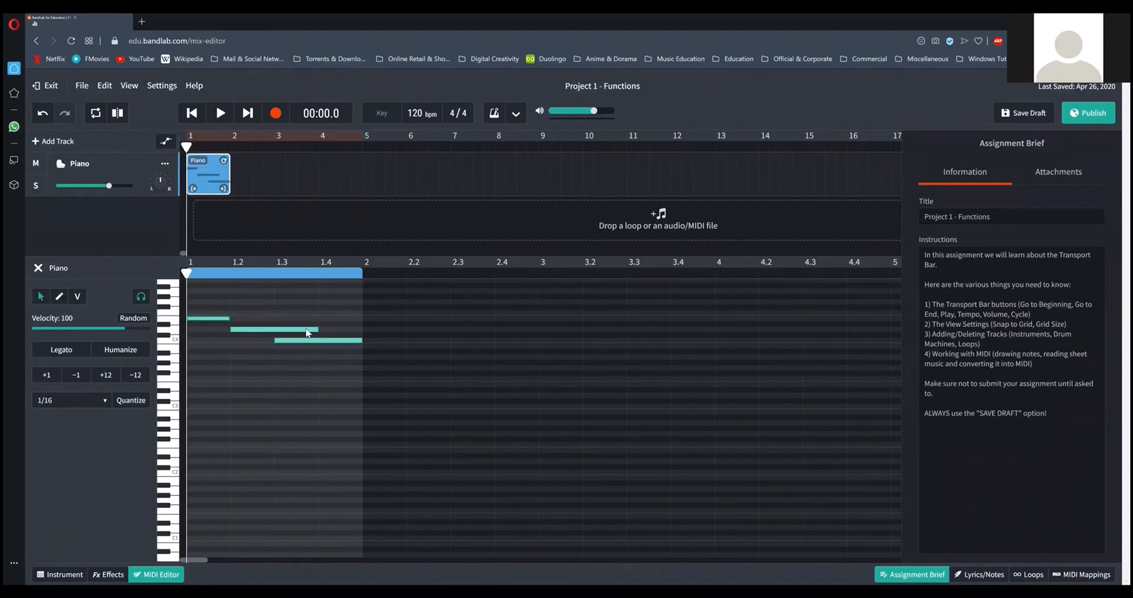
{"action": "left_click_drag", "start_coordinate": [317, 329], "coordinate": [270, 325]}
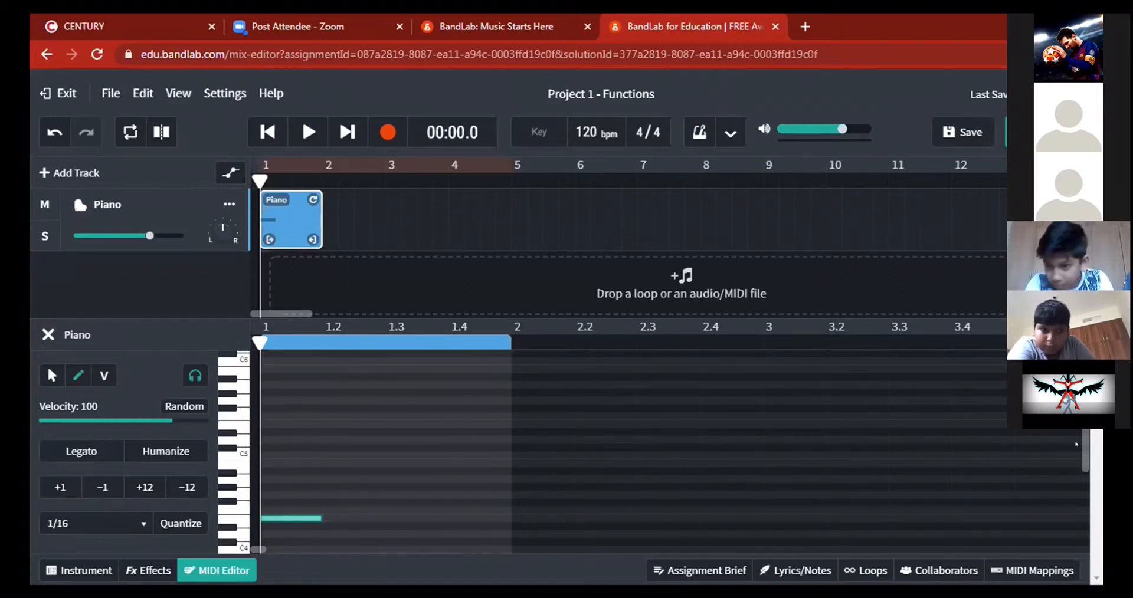
Try placing a one-beat D#4 note on beat 2 after the E4 in the student's project, and remove it.
{"action": "scroll", "coordinate": [1076, 444], "scroll_direction": "down", "scroll_amount": 3}
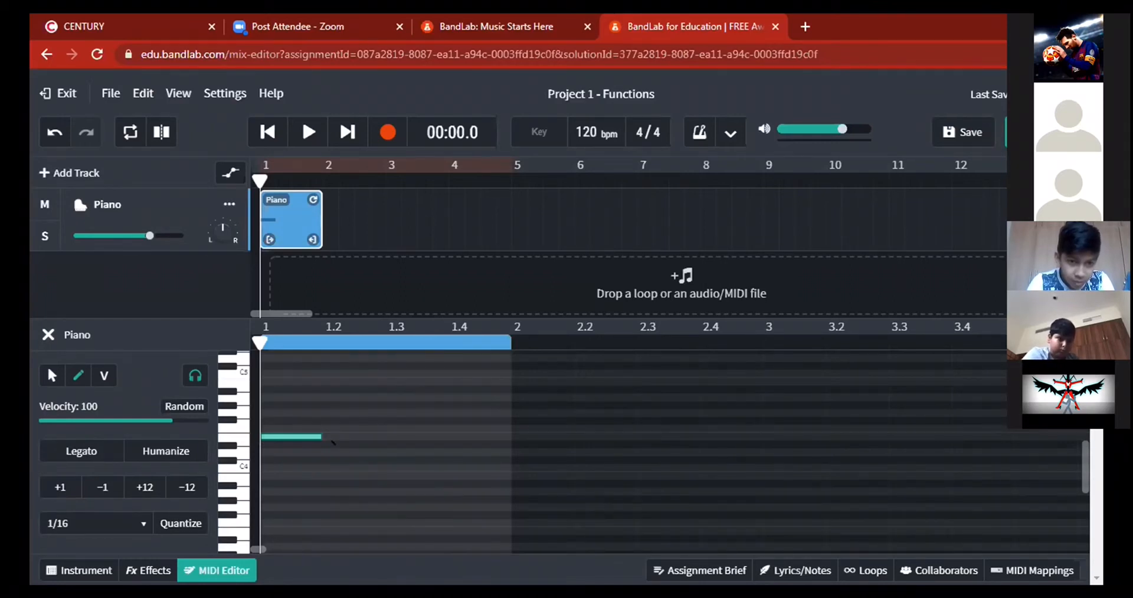
{"action": "left_click", "coordinate": [334, 444]}
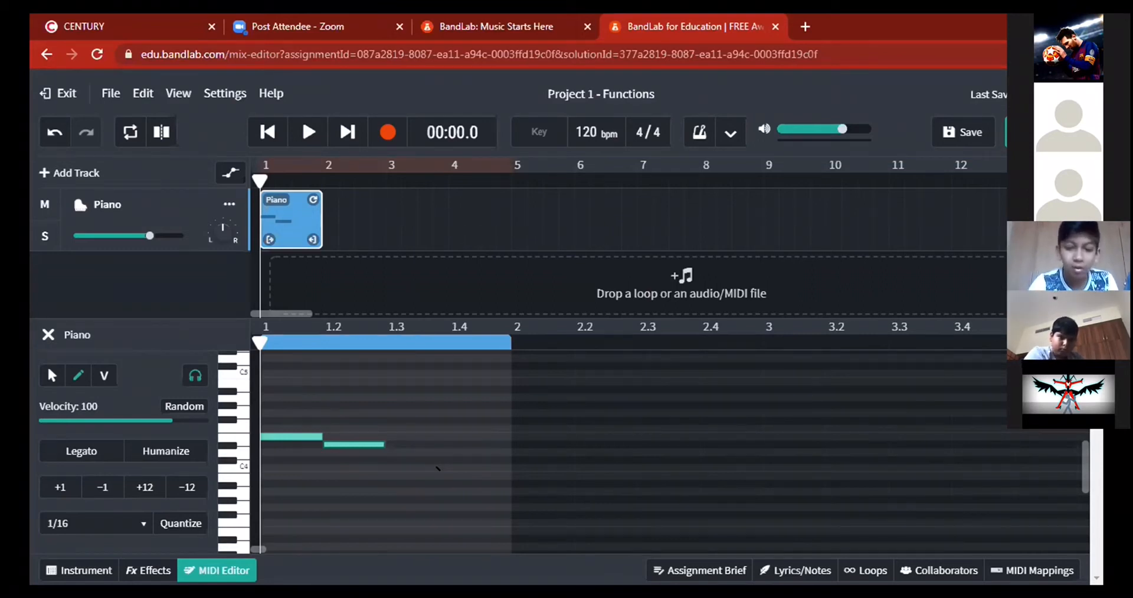
{"action": "key", "text": "Delete"}
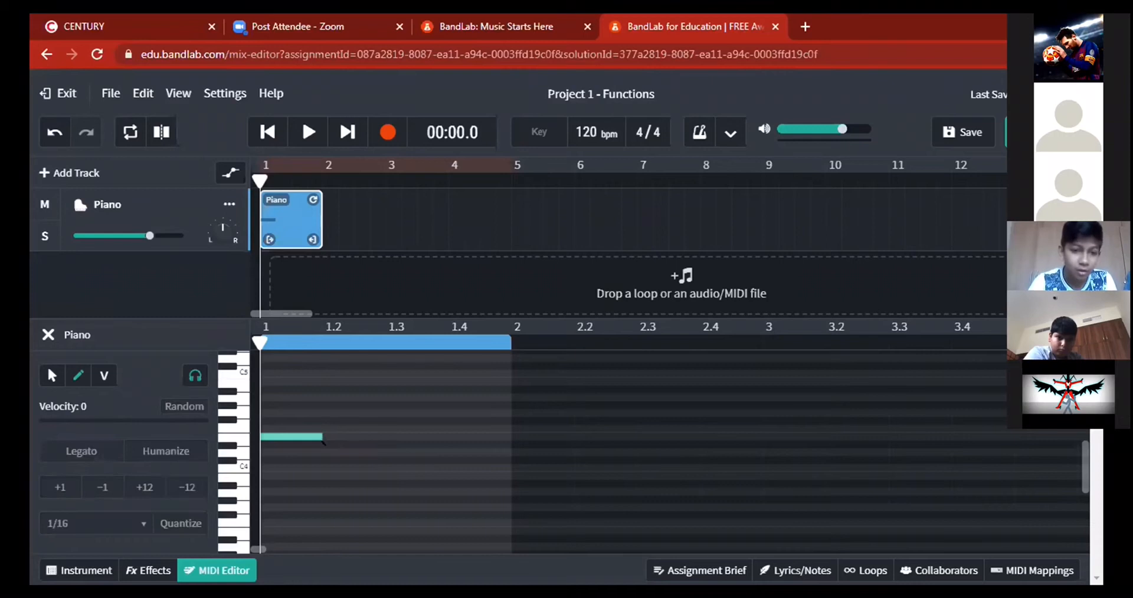
{"action": "key", "text": "ctrl+z"}
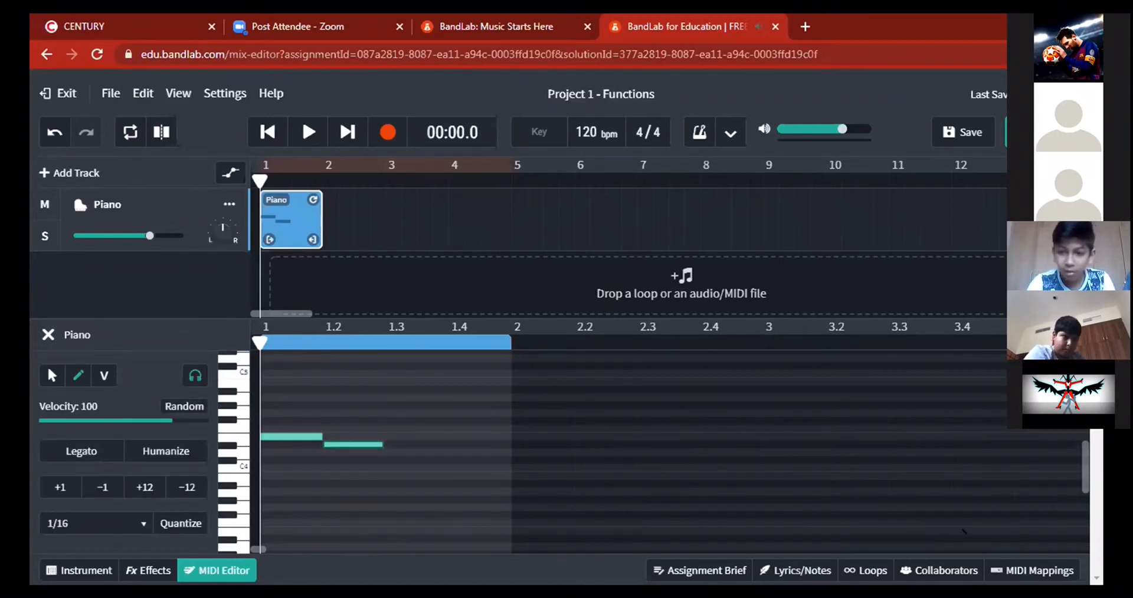
{"action": "key", "text": "Delete"}
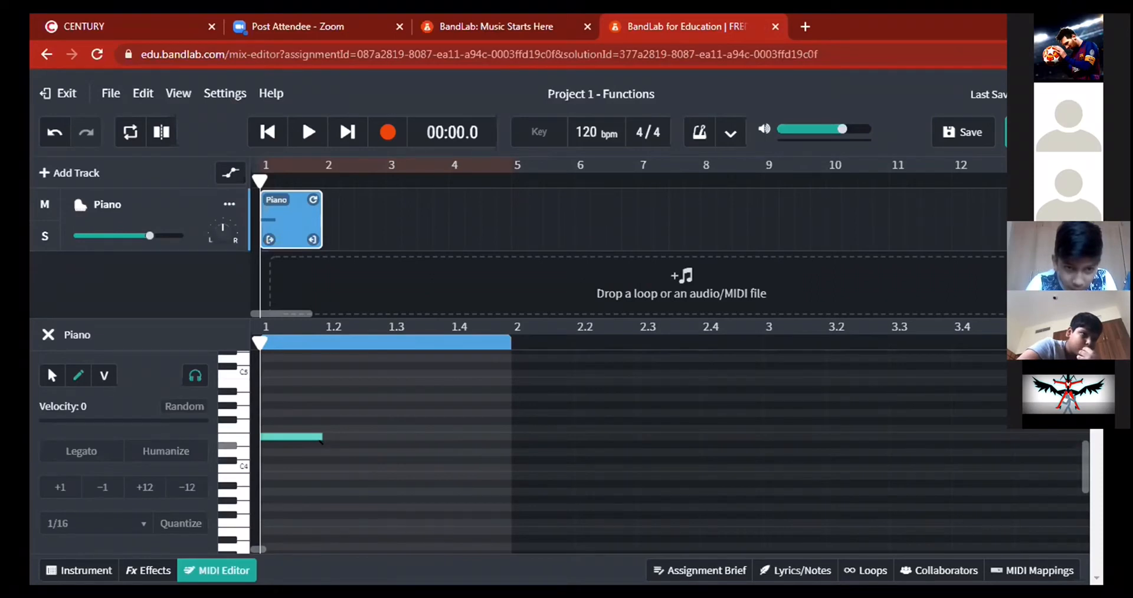
{"action": "key", "text": "ctrl+z"}
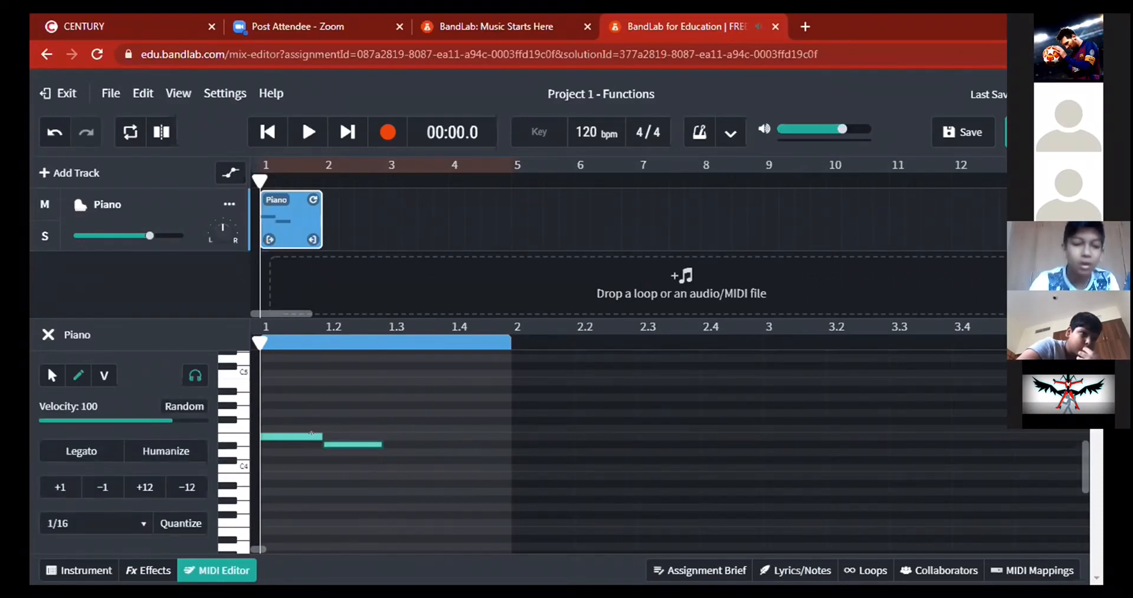
{"action": "key", "text": "Delete"}
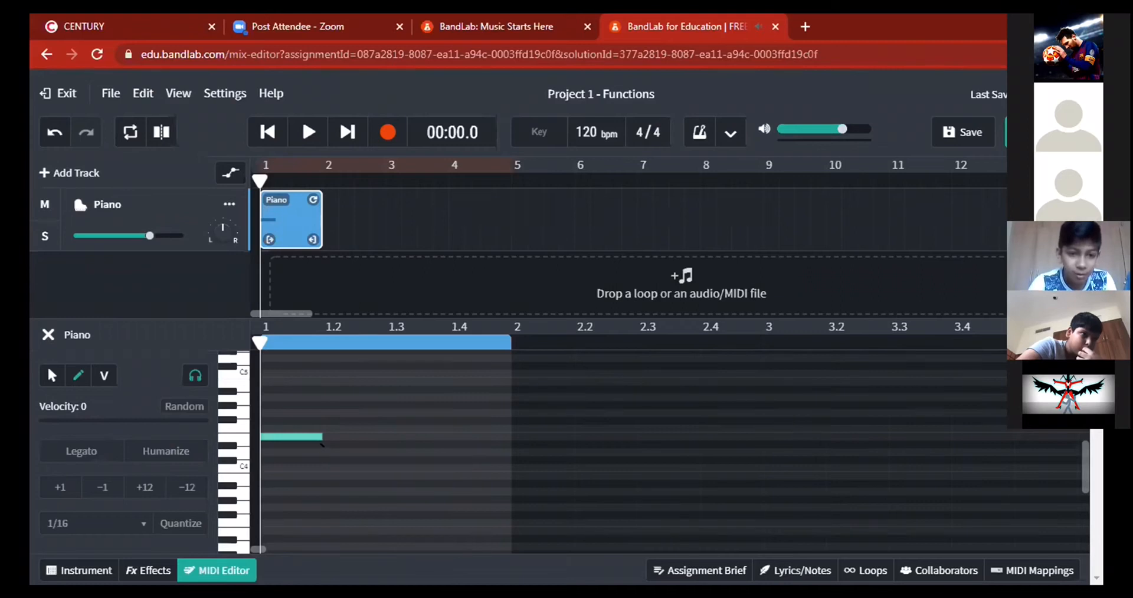
Add a one-beat D4 on beat 2 and a C4 on beat 3, extending the C4 to the end of bar 1.
{"action": "key", "text": "ctrl+z"}
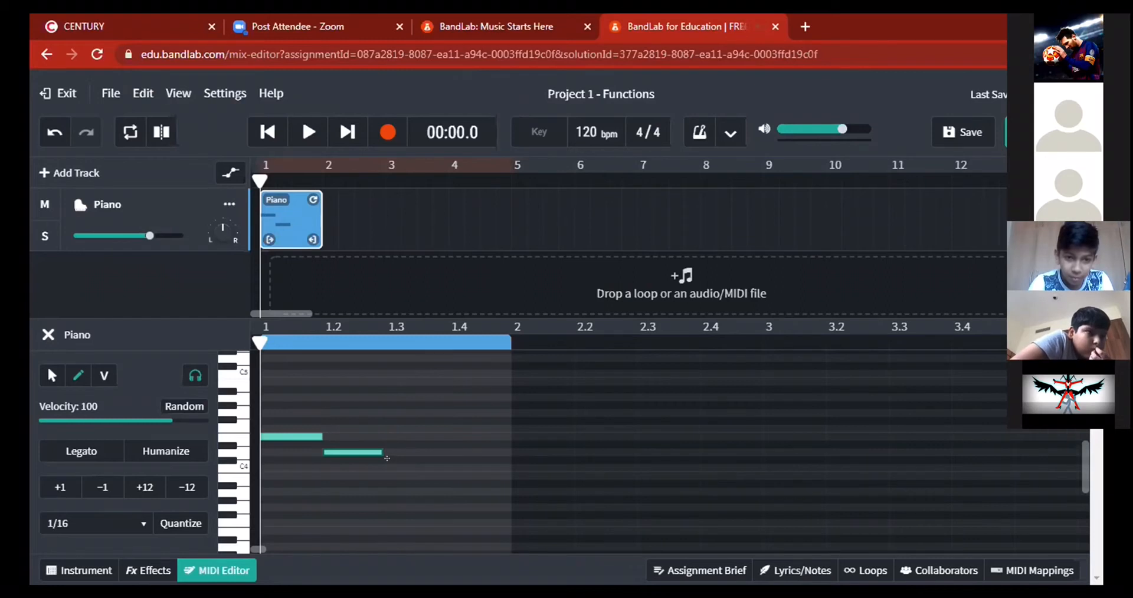
{"action": "left_click", "coordinate": [395, 469]}
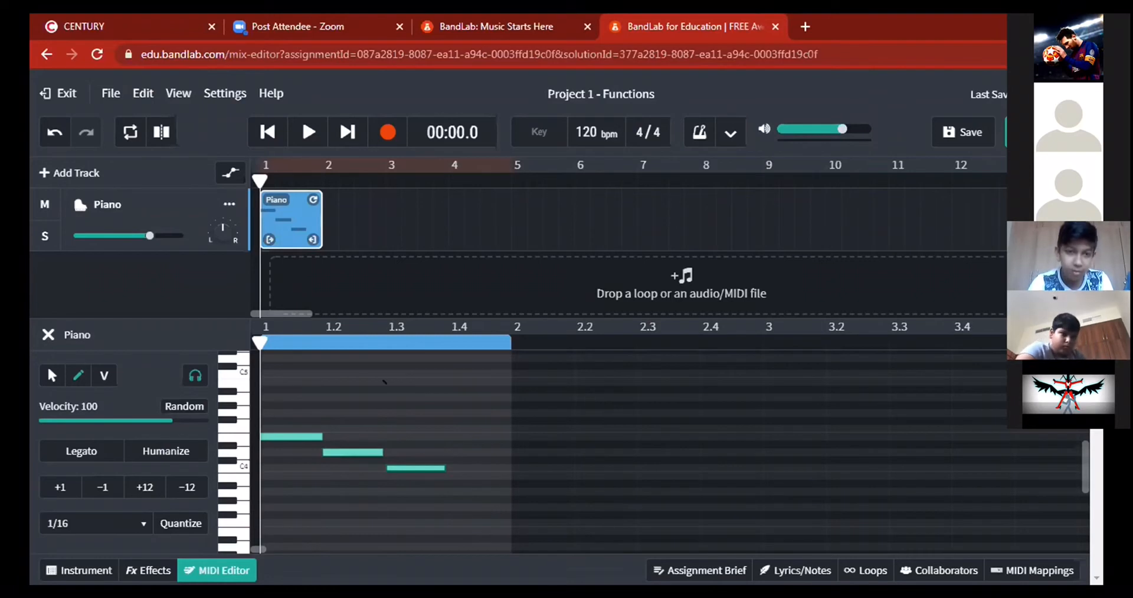
{"action": "left_click", "coordinate": [51, 375]}
{"action": "left_click_drag", "start_coordinate": [443, 459], "coordinate": [487, 458]}
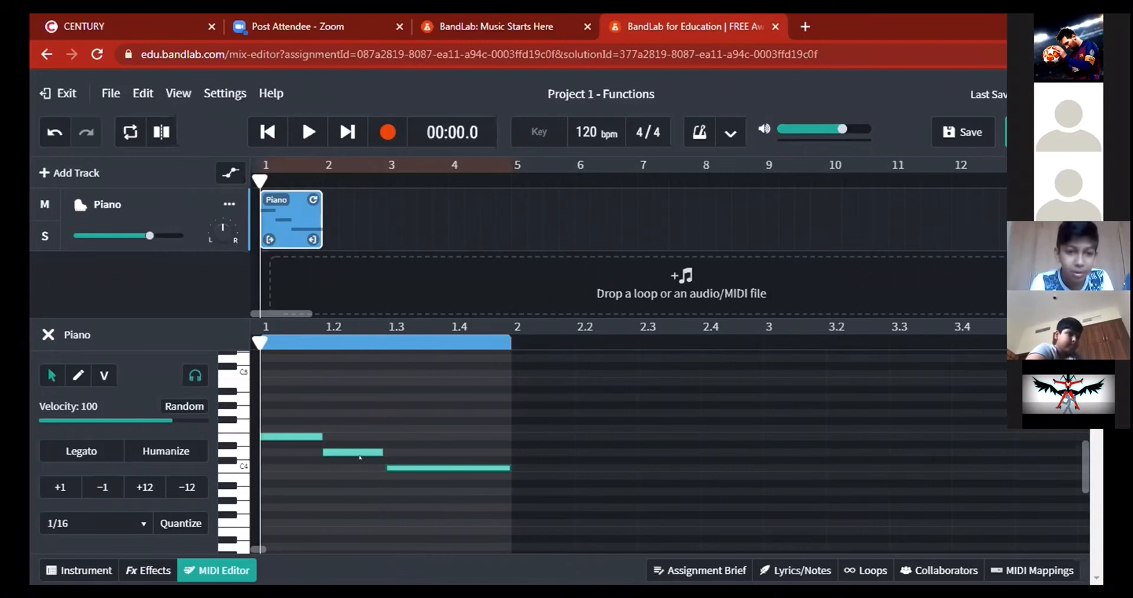
{"action": "left_click_drag", "start_coordinate": [361, 443], "coordinate": [361, 445]}
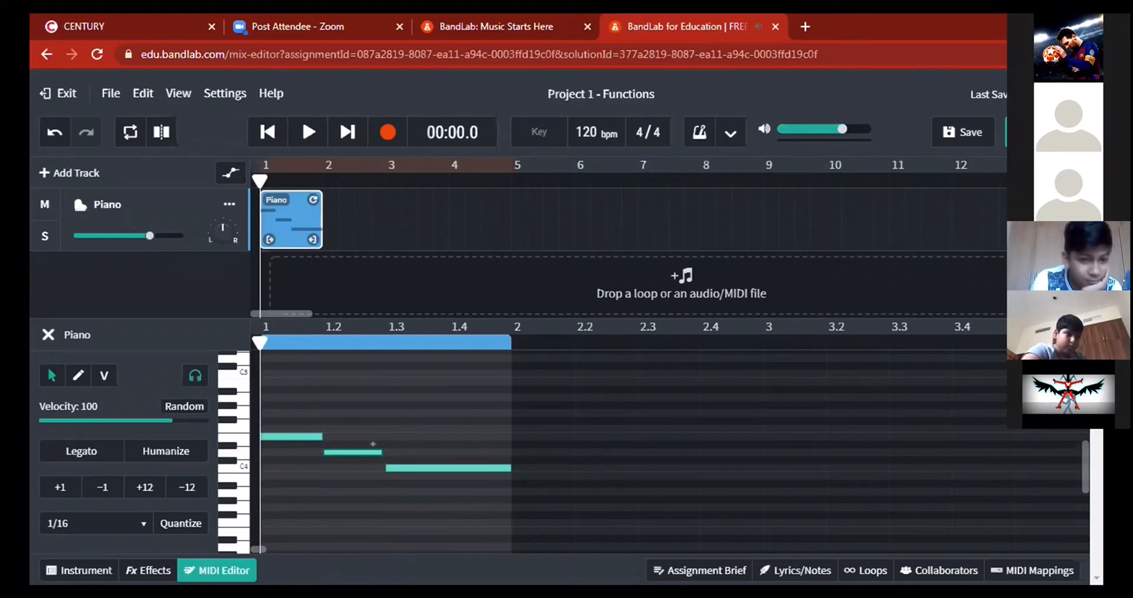
{"action": "left_click", "coordinate": [373, 452]}
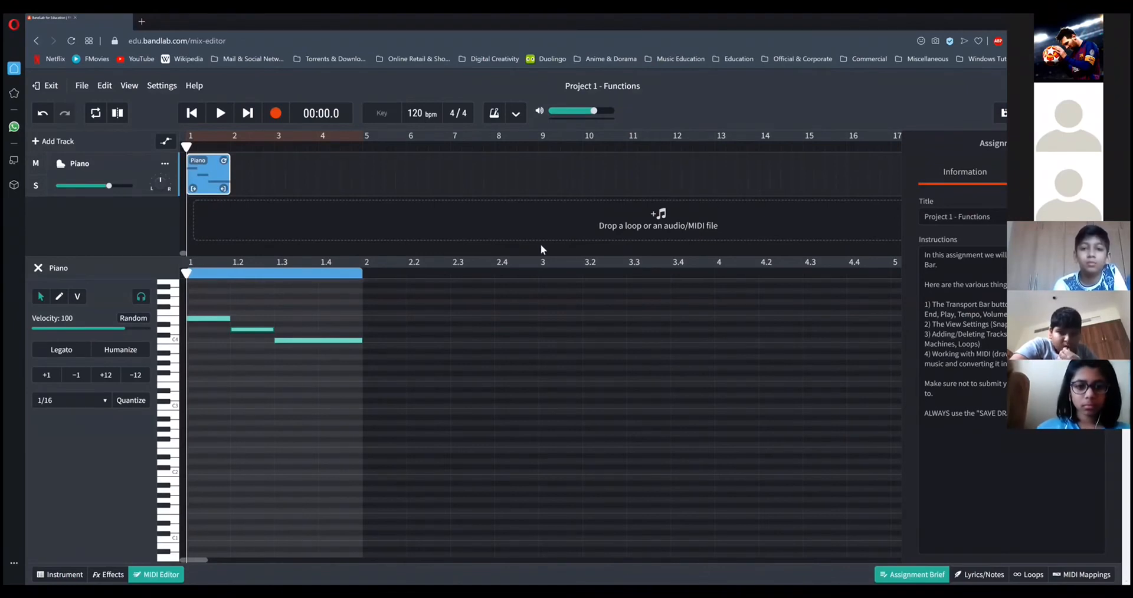
Play back bar 1 in short stretches and check it against the Hot Cross Buns sheet in Adobe Acrobat.
{"action": "left_click", "coordinate": [220, 114]}
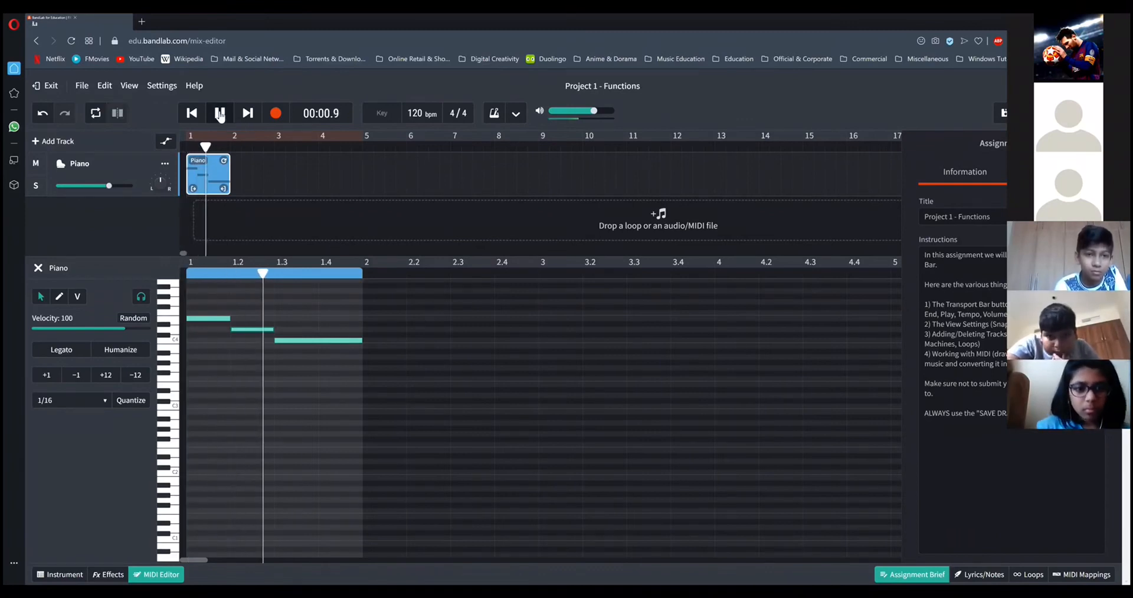
{"action": "left_click", "coordinate": [220, 114]}
{"action": "left_click", "coordinate": [219, 114]}
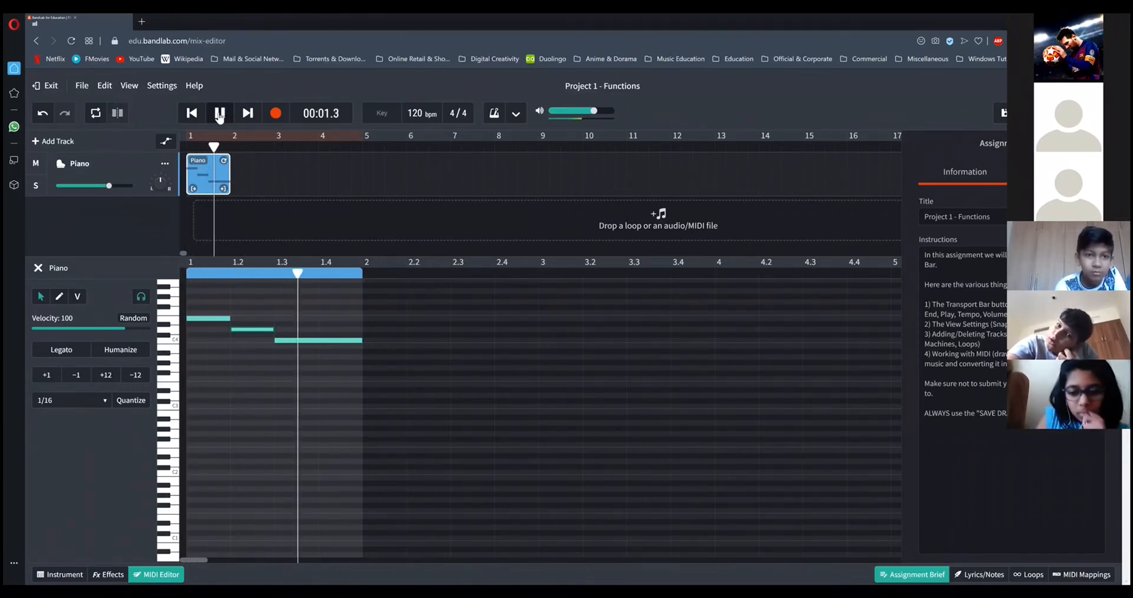
{"action": "left_click", "coordinate": [220, 114]}
{"action": "left_click", "coordinate": [220, 114]}
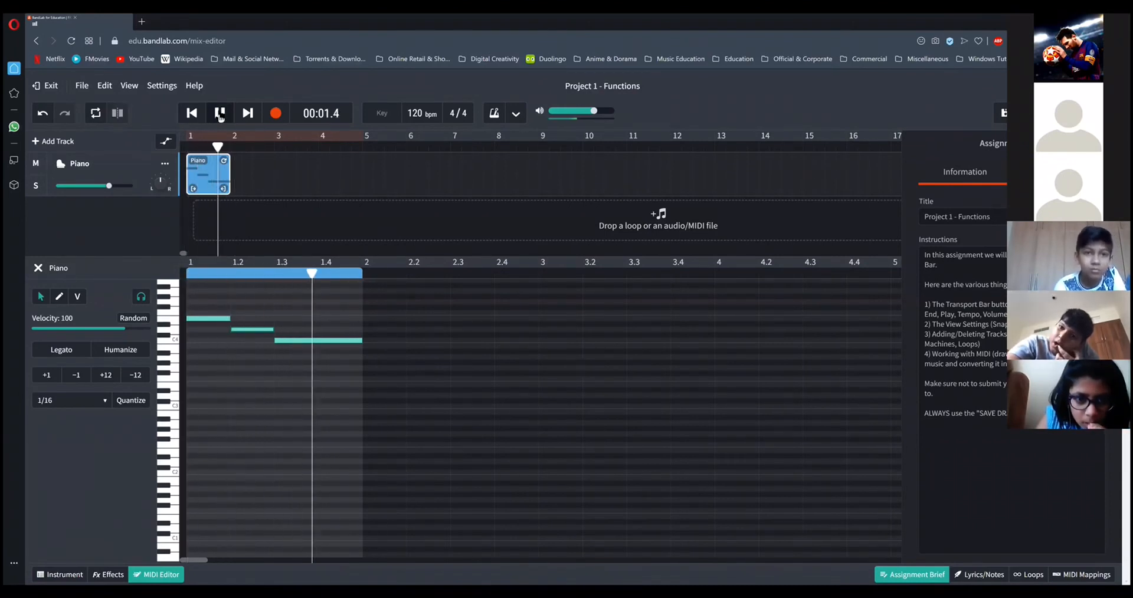
{"action": "left_click", "coordinate": [219, 114]}
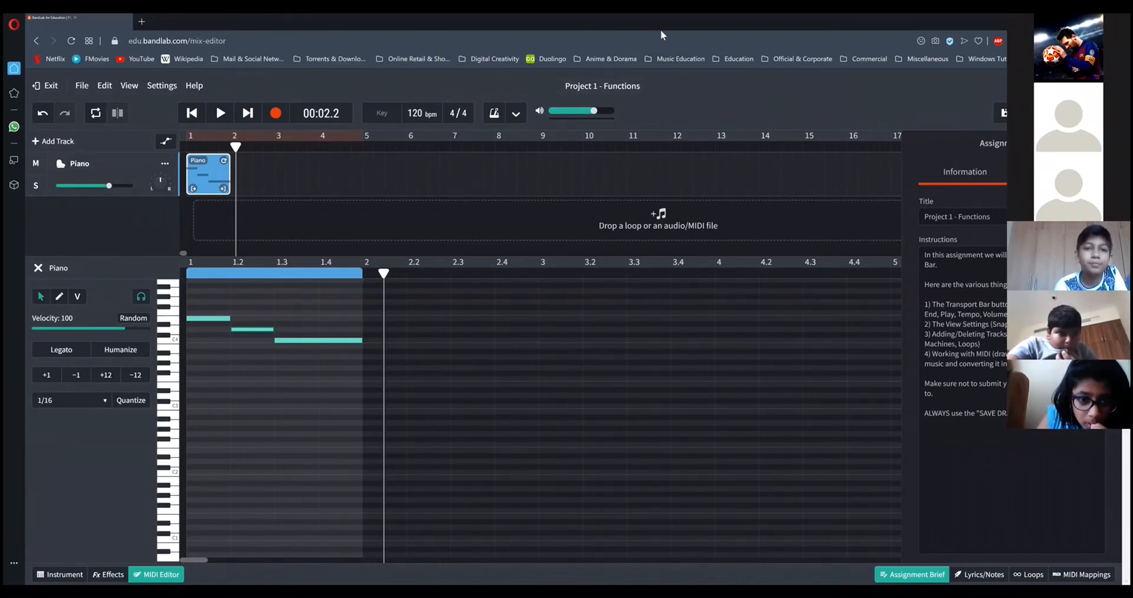
{"action": "key", "text": "alt+Tab"}
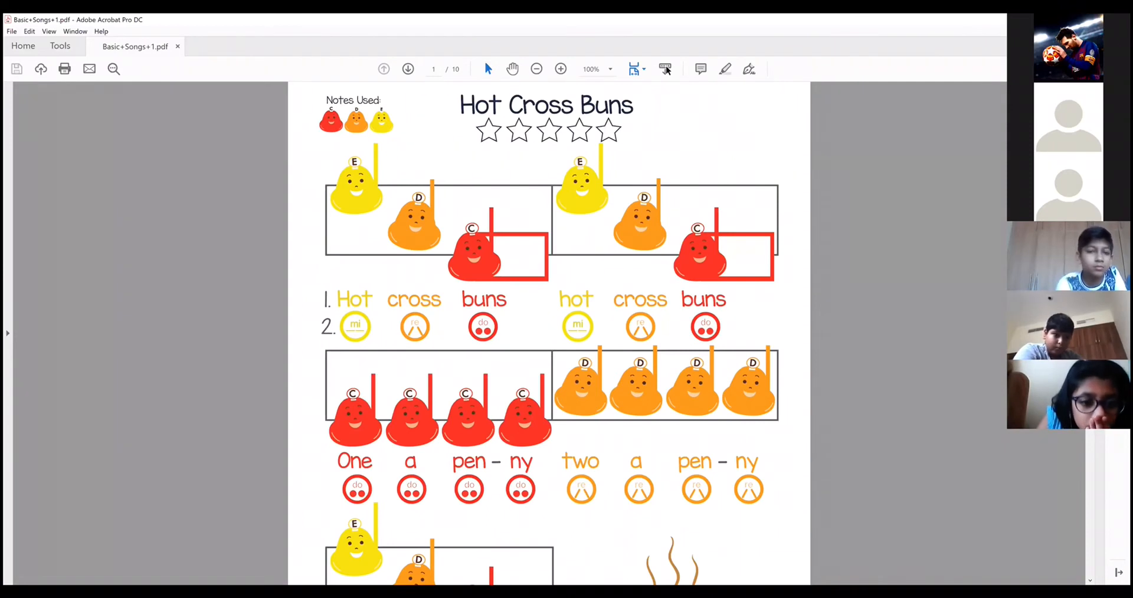
{"action": "key", "text": "alt+Tab"}
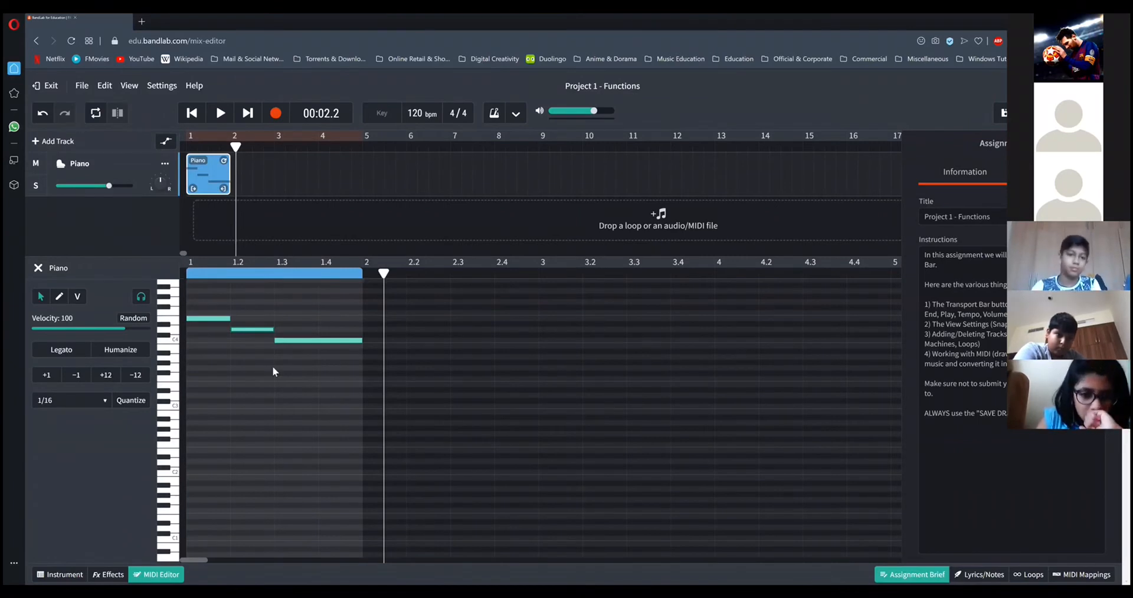
{"action": "left_click", "coordinate": [218, 294]}
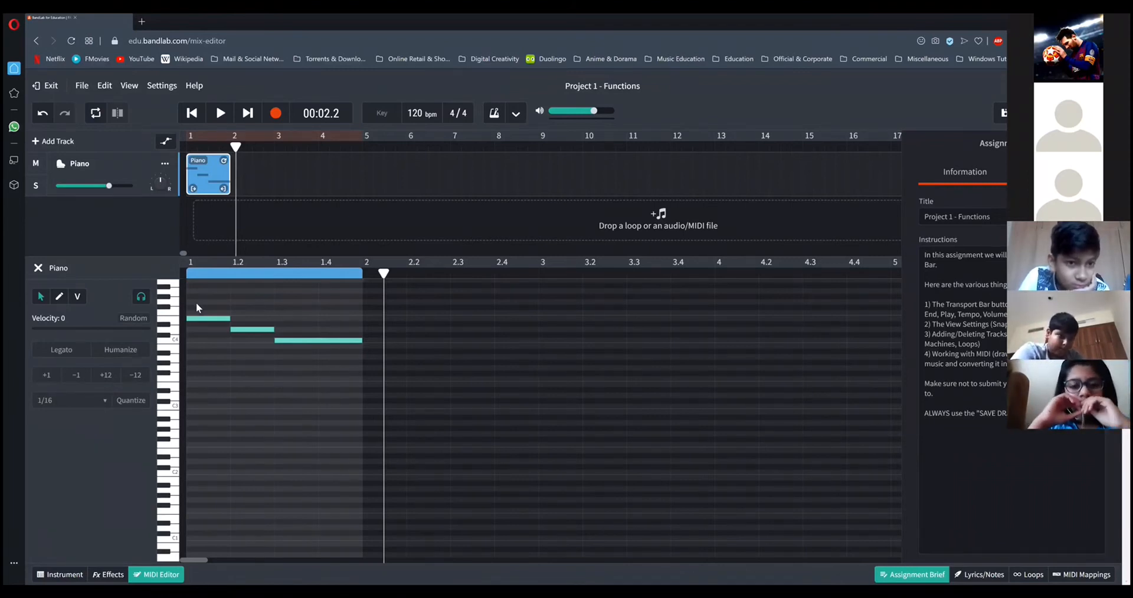
{"action": "left_click_drag", "start_coordinate": [201, 302], "coordinate": [336, 371]}
{"action": "left_click", "coordinate": [351, 318]}
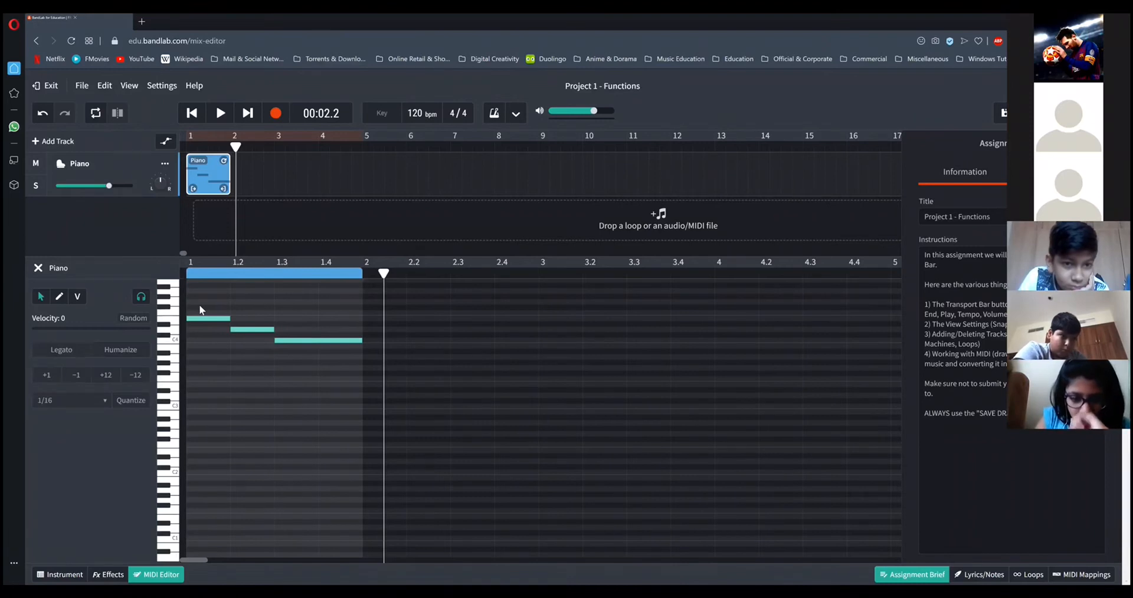
{"action": "left_click_drag", "start_coordinate": [206, 306], "coordinate": [345, 377]}
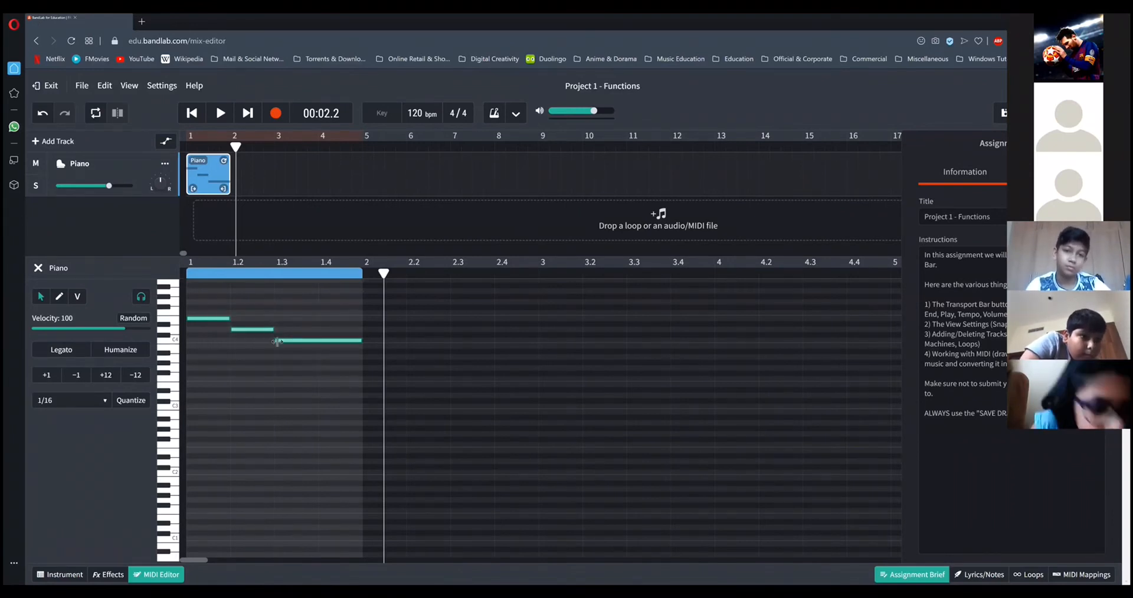
{"action": "left_click", "coordinate": [337, 313]}
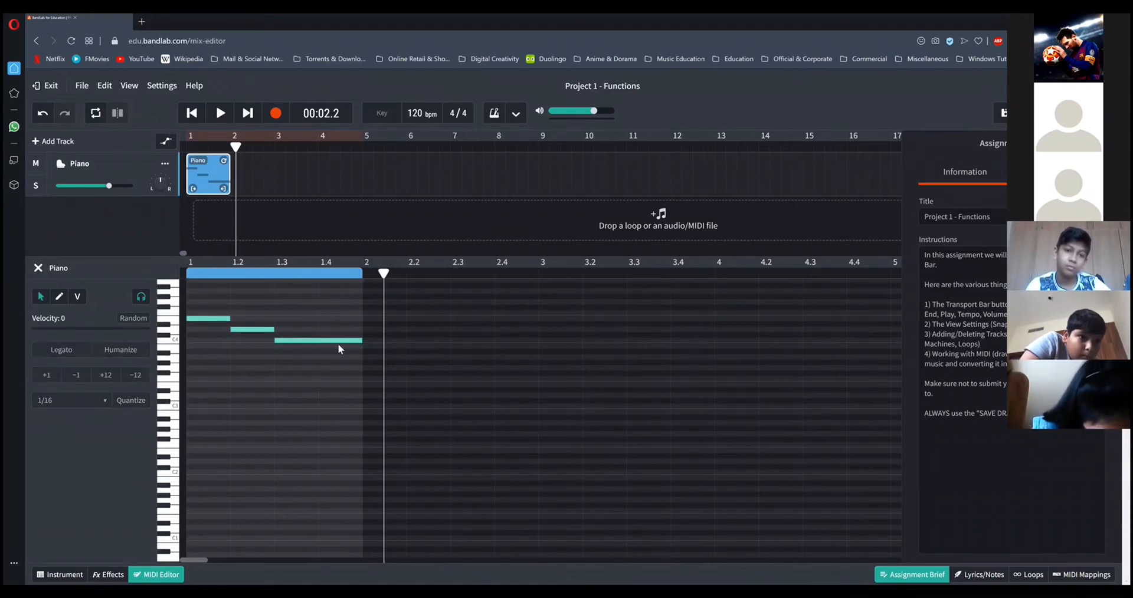
{"action": "left_click_drag", "start_coordinate": [199, 301], "coordinate": [356, 369]}
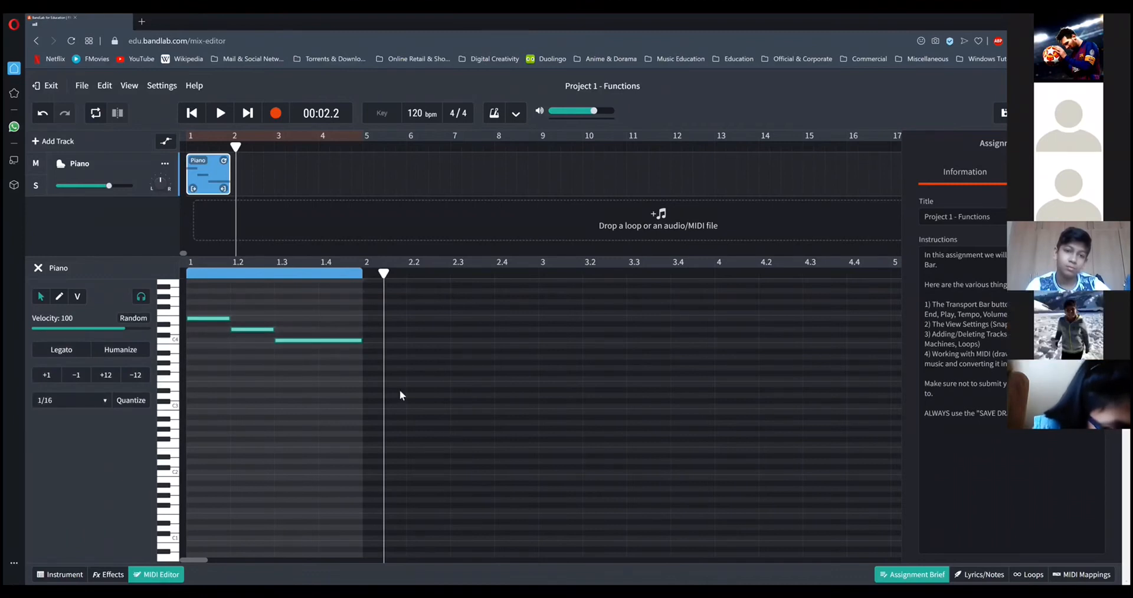
{"action": "right_click", "coordinate": [321, 342]}
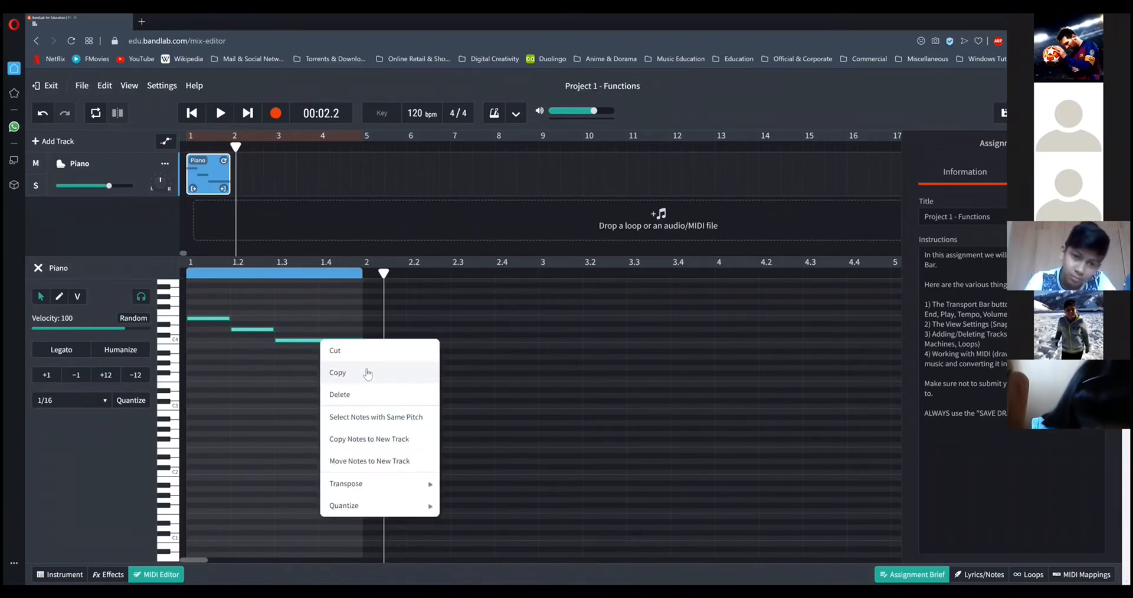
{"action": "left_click", "coordinate": [384, 314]}
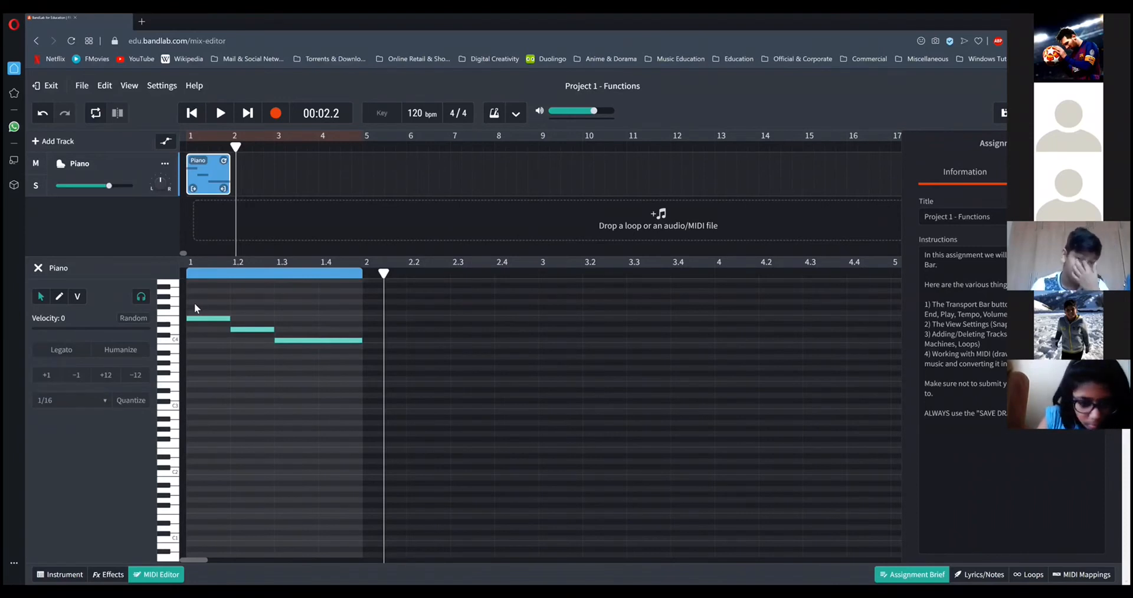
Copy the E4, D4 and C4 notes of bar 1 and extend the Piano region to the end of bar 4.
{"action": "left_click_drag", "start_coordinate": [201, 304], "coordinate": [306, 369]}
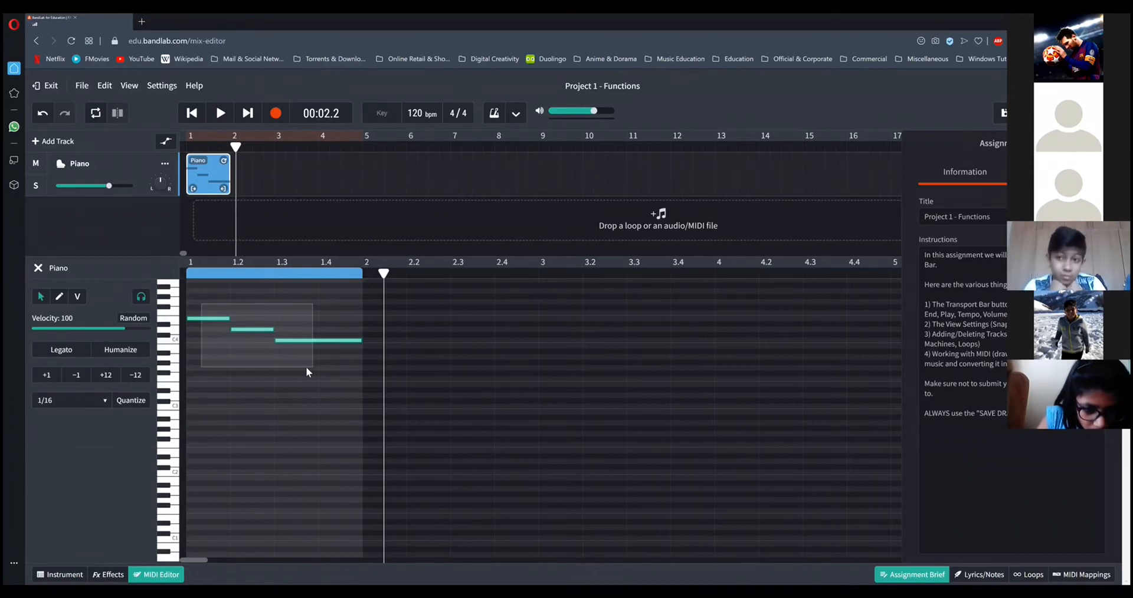
{"action": "left_click_drag", "start_coordinate": [305, 367], "coordinate": [306, 367]}
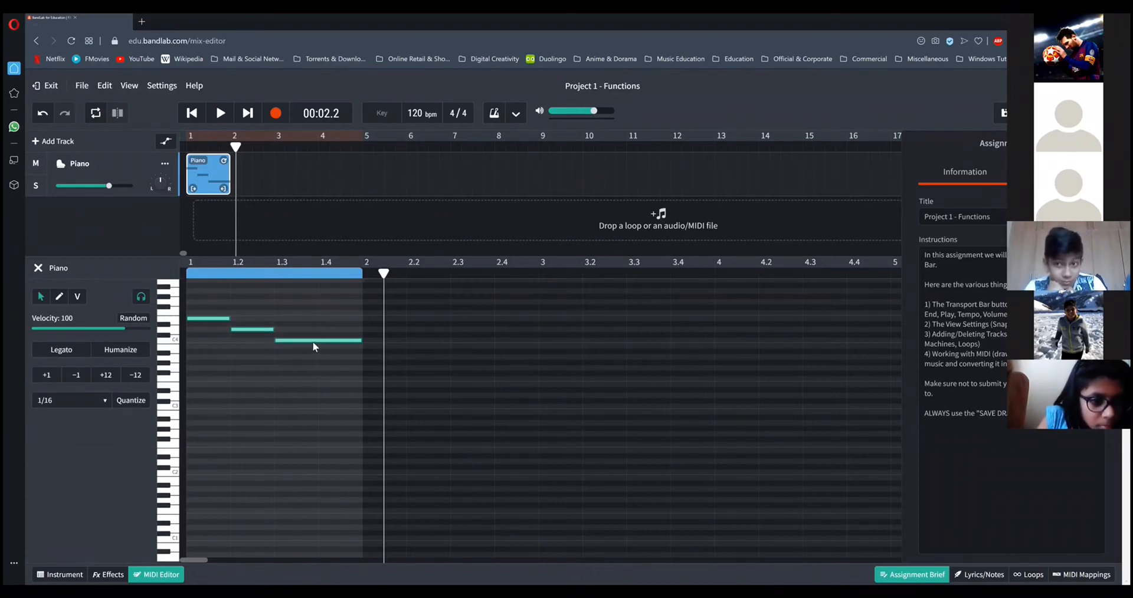
{"action": "right_click", "coordinate": [314, 340]}
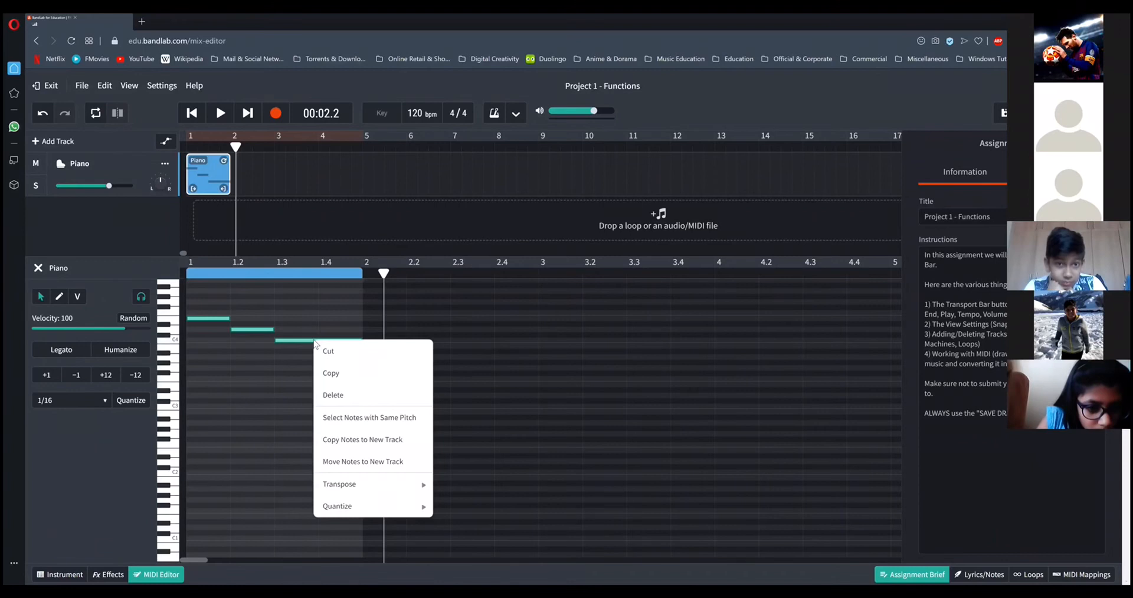
{"action": "left_click", "coordinate": [332, 373]}
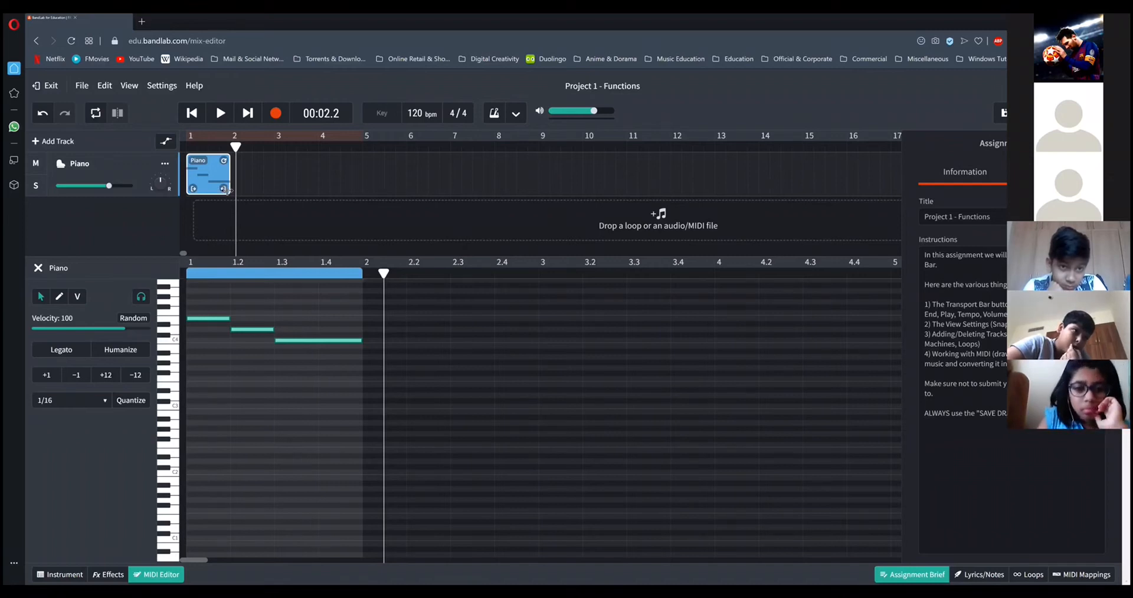
{"action": "left_click_drag", "start_coordinate": [229, 190], "coordinate": [361, 180]}
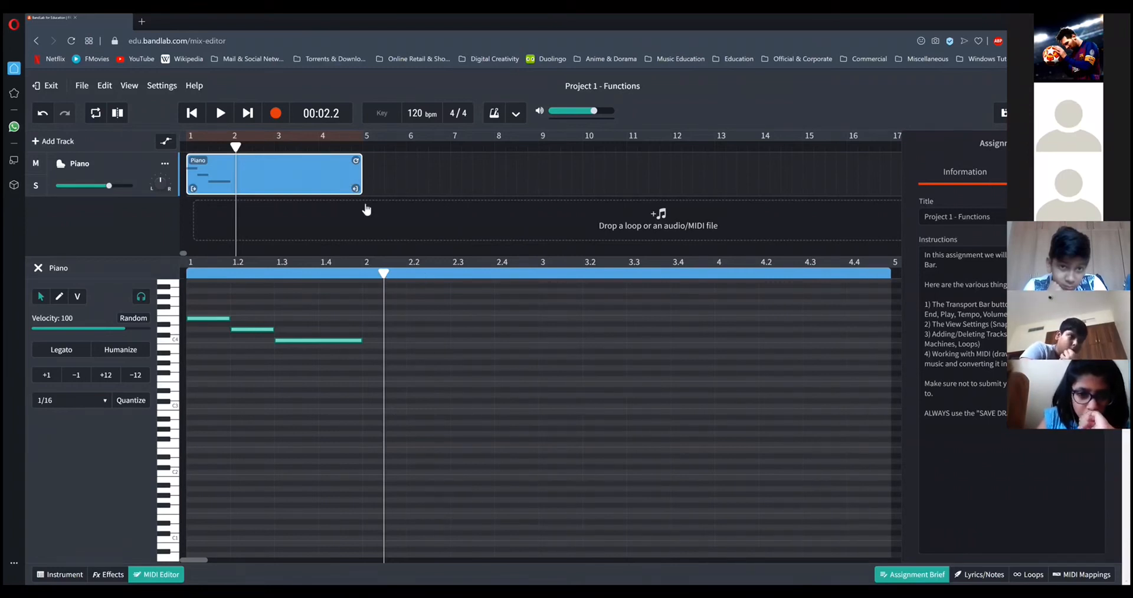
{"action": "mouse_move", "coordinate": [361, 183]}
{"action": "left_mouse_down"}
{"action": "mouse_move", "coordinate": [231, 189]}
{"action": "mouse_move", "coordinate": [354, 184]}
{"action": "left_mouse_up"}
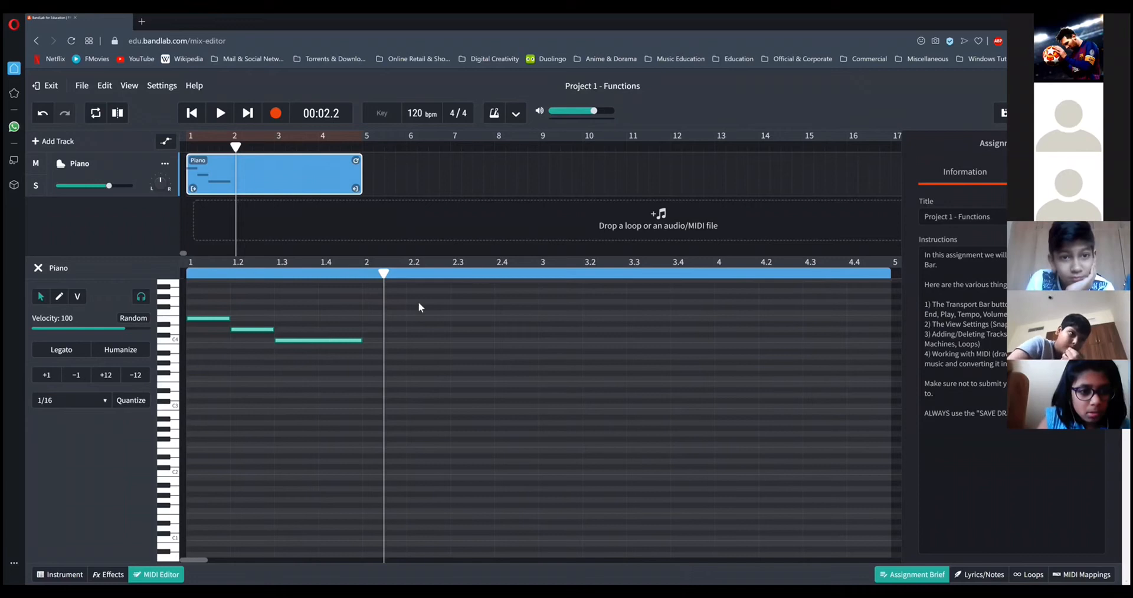
Move the playhead to the start of bar 2 and paste the three copied notes there.
{"action": "mouse_move", "coordinate": [384, 273]}
{"action": "left_mouse_down"}
{"action": "mouse_move", "coordinate": [407, 273]}
{"action": "mouse_move", "coordinate": [364, 273]}
{"action": "left_mouse_up"}
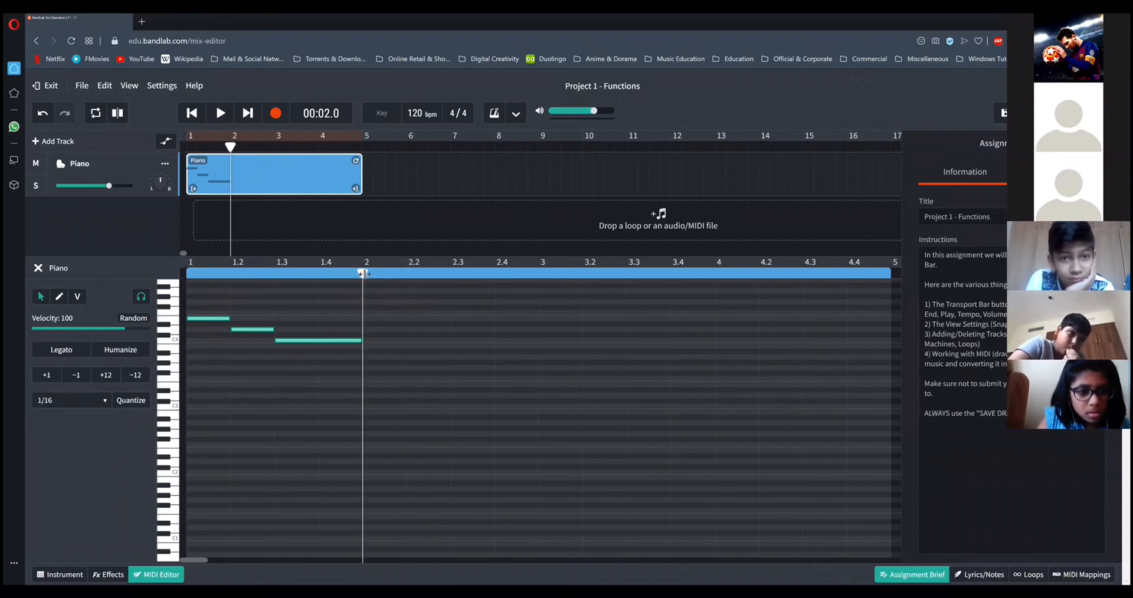
{"action": "right_click", "coordinate": [370, 331]}
{"action": "left_click", "coordinate": [387, 341]}
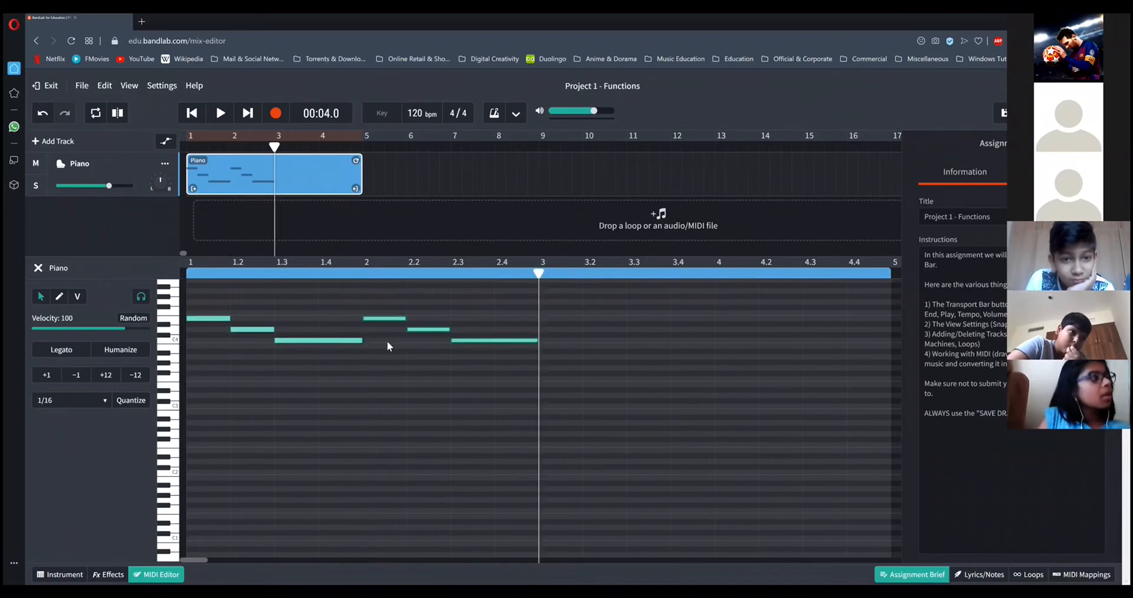
Deselect the notes and play the first two bars from the beginning.
{"action": "left_click", "coordinate": [217, 302]}
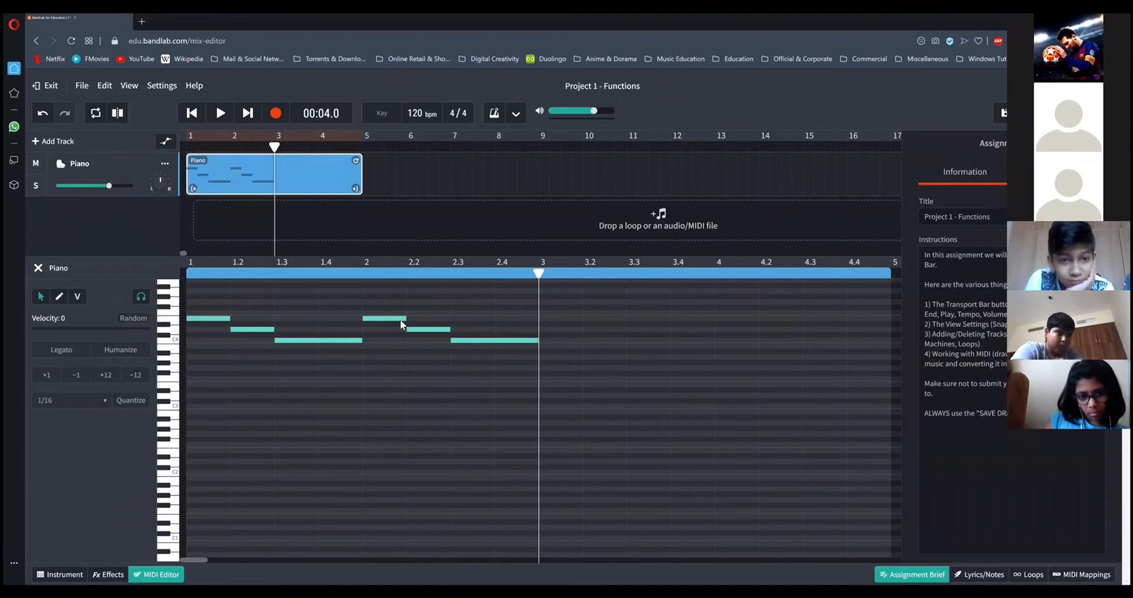
{"action": "left_click", "coordinate": [192, 113]}
{"action": "left_click", "coordinate": [219, 114]}
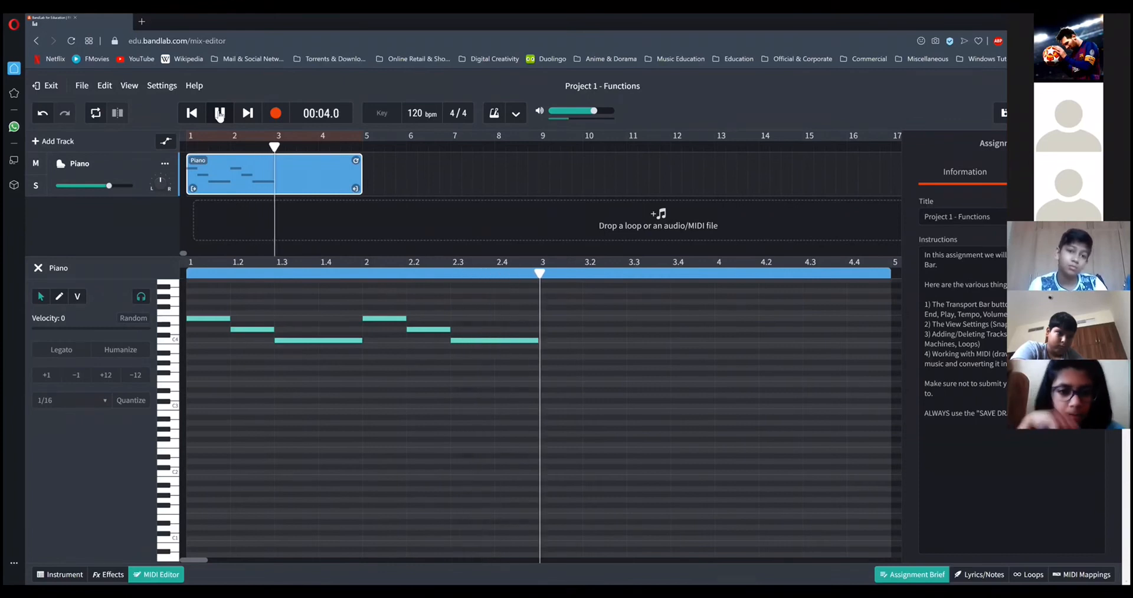
{"action": "left_click", "coordinate": [218, 114]}
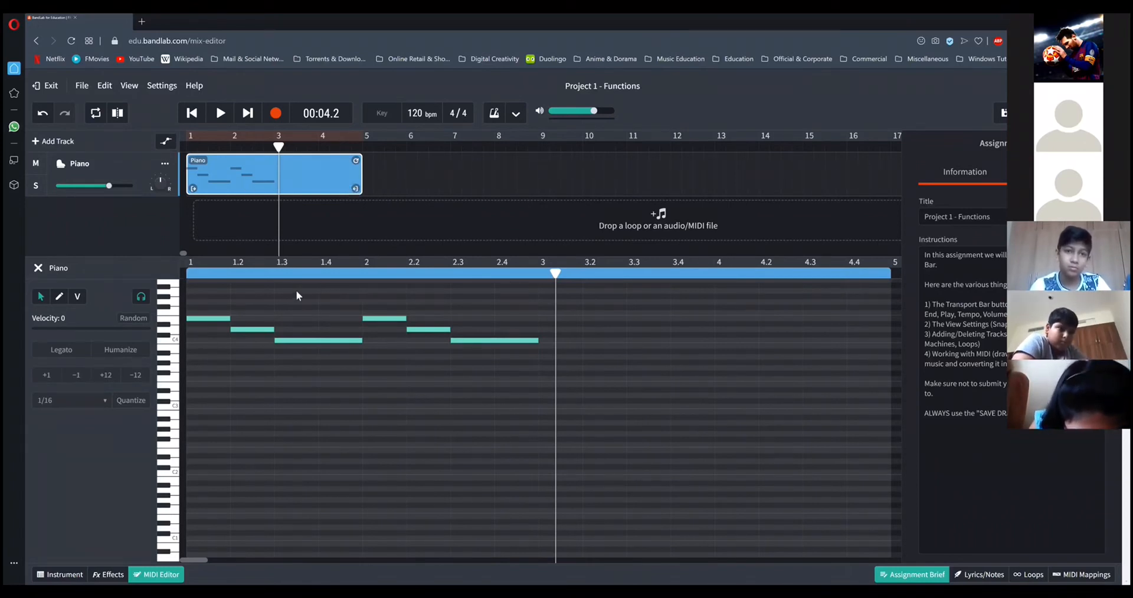
Delete the pasted E4, D4 and C4 notes from bar 2.
{"action": "left_click_drag", "start_coordinate": [219, 293], "coordinate": [314, 363]}
{"action": "right_click", "coordinate": [317, 343]}
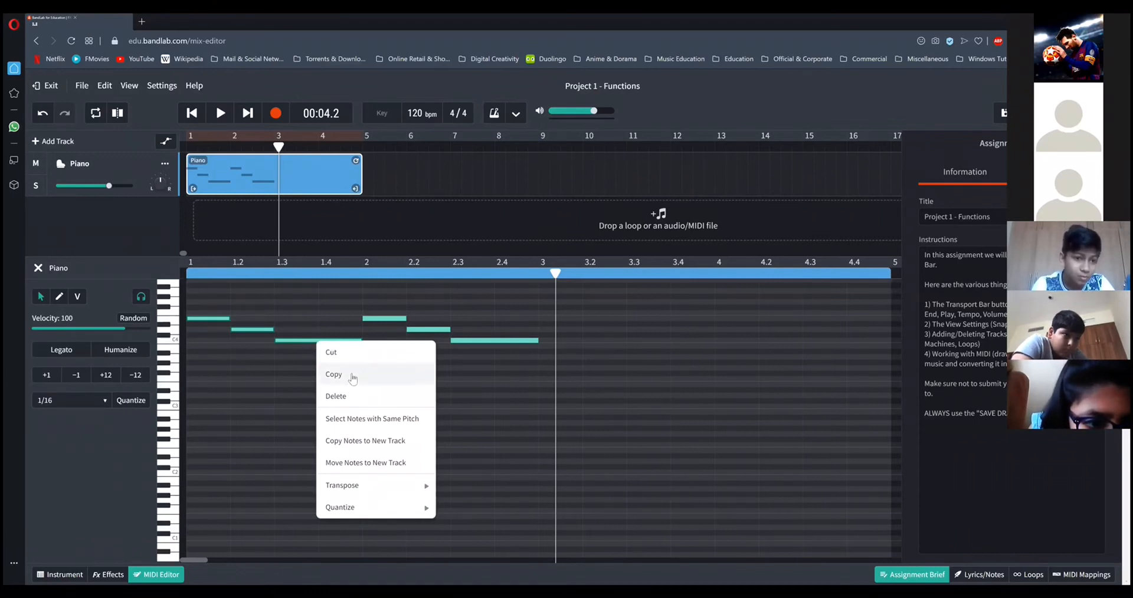
{"action": "left_click", "coordinate": [499, 372]}
{"action": "left_click_drag", "start_coordinate": [397, 285], "coordinate": [477, 358]}
{"action": "key", "text": "Delete"}
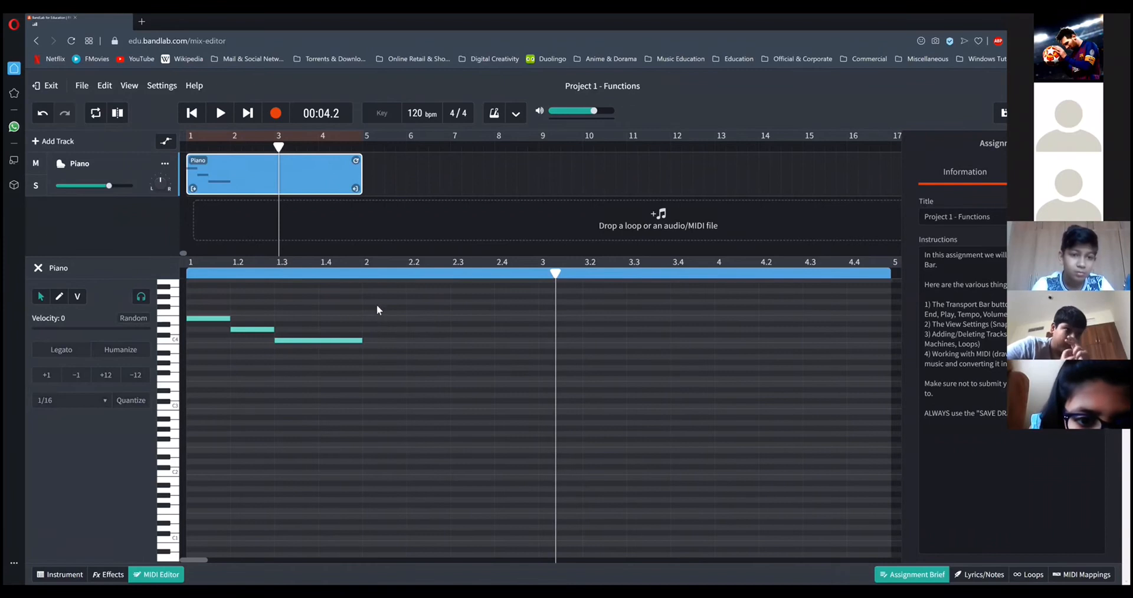
Return the playhead to the start of bar 2 and paste the E4, D4 and C4 notes again.
{"action": "left_click_drag", "start_coordinate": [555, 274], "coordinate": [349, 274]}
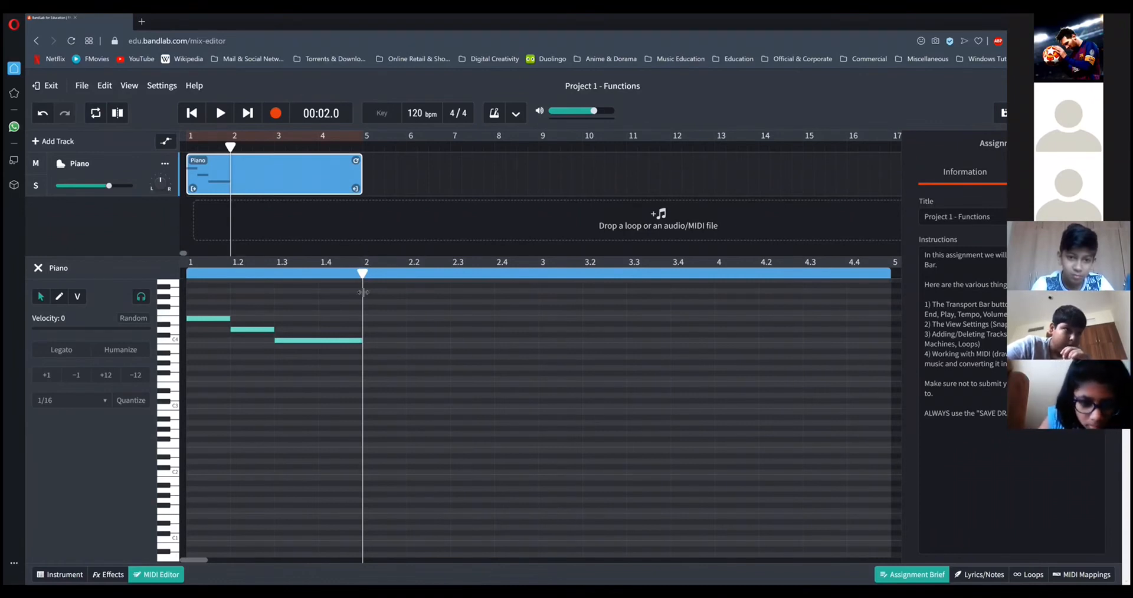
{"action": "right_click", "coordinate": [372, 326]}
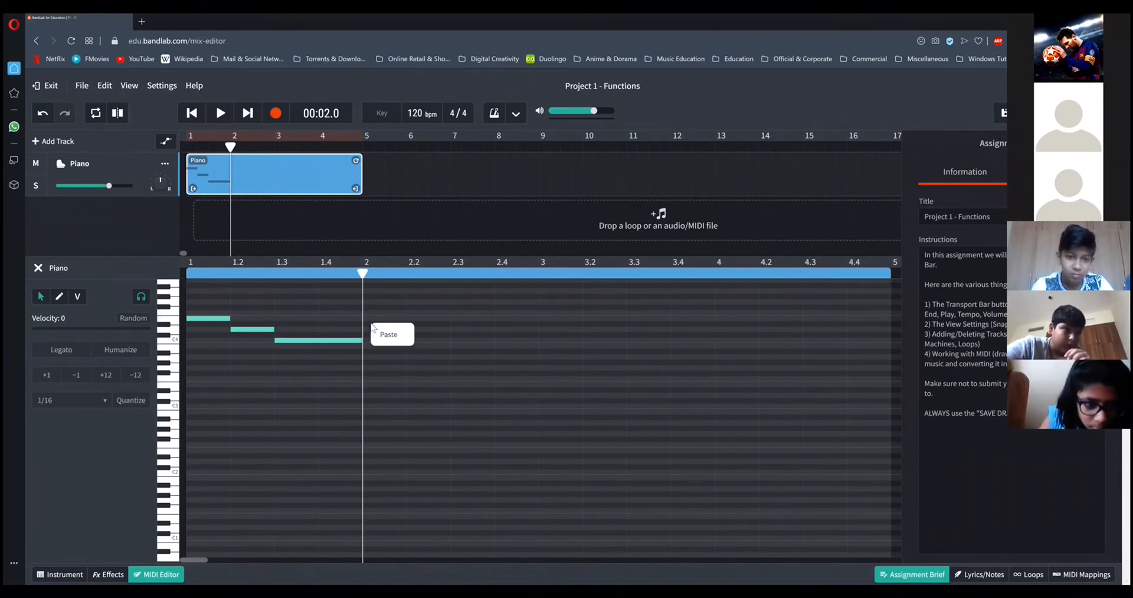
{"action": "left_click", "coordinate": [386, 341]}
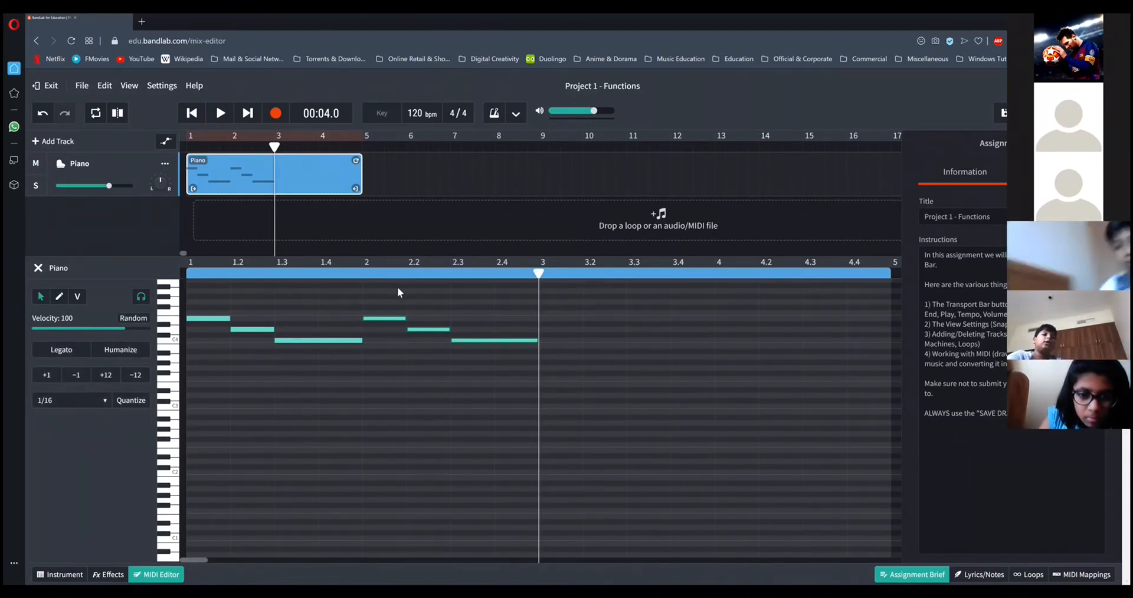
Check the second line of the Hot Cross Buns sheet in Adobe Acrobat and return to the BandLab project.
{"action": "key", "text": "alt+Tab"}
{"action": "scroll", "coordinate": [525, 364], "scroll_direction": "down", "scroll_amount": 1}
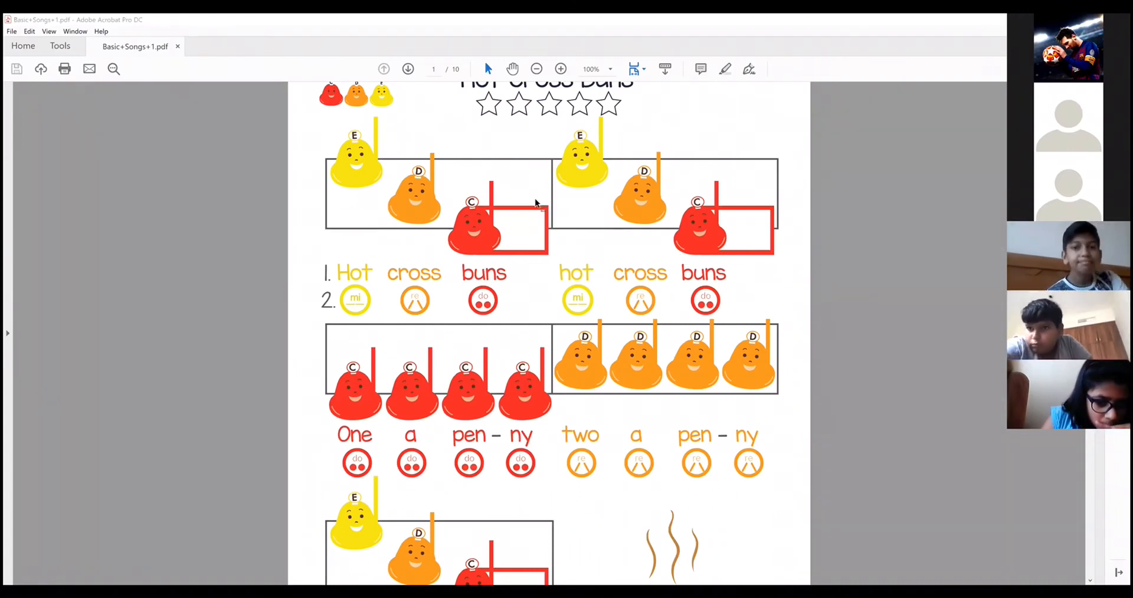
{"action": "scroll", "coordinate": [748, 221], "scroll_direction": "down", "scroll_amount": 1}
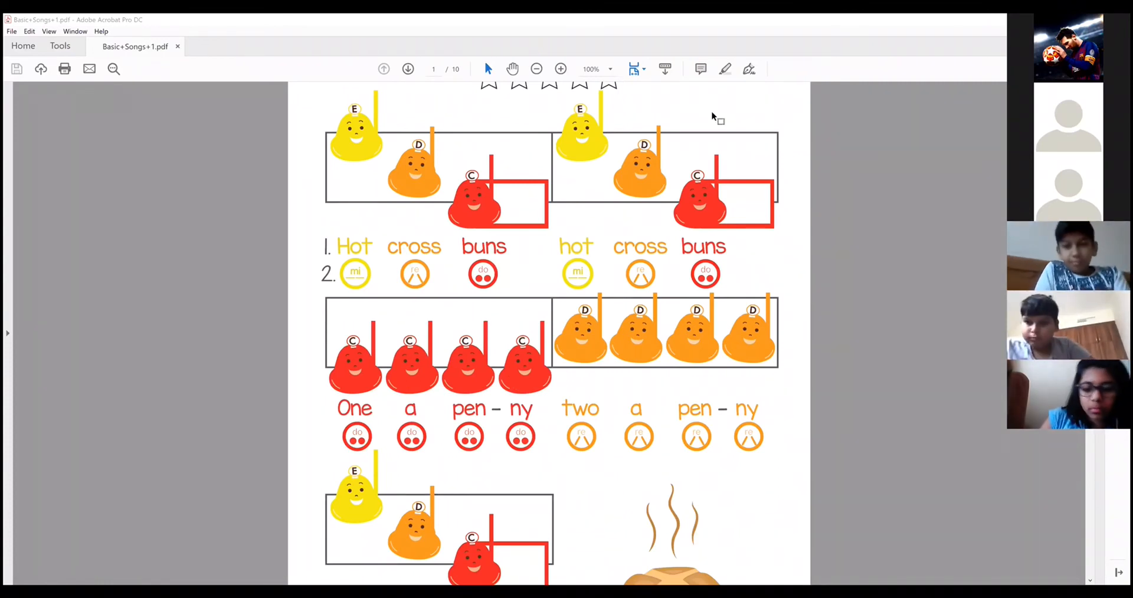
{"action": "key", "text": "alt+Tab"}
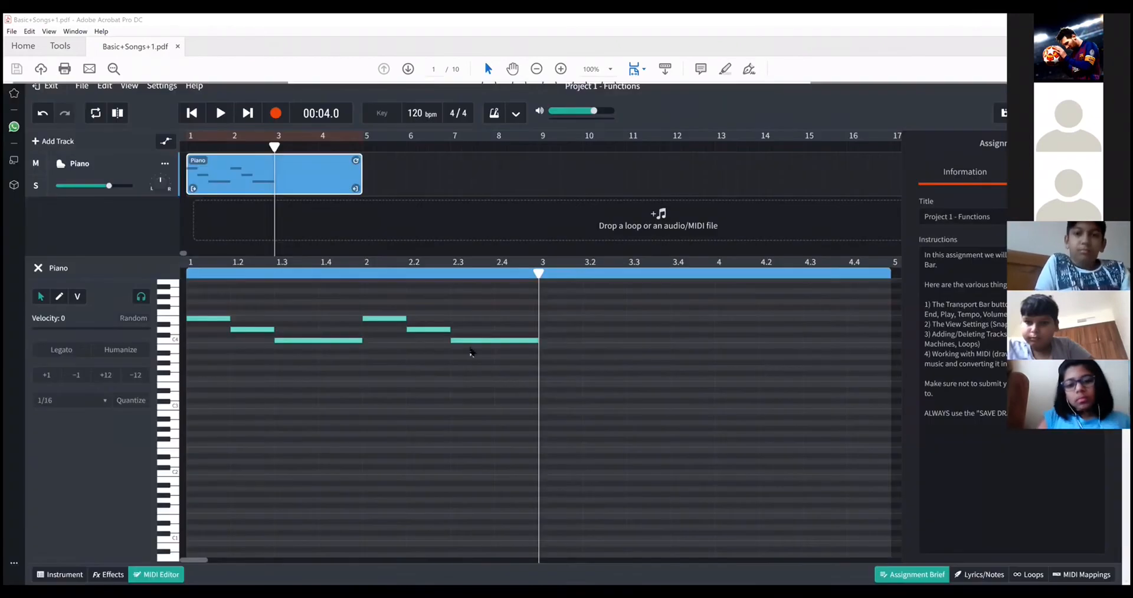
Draw four one-beat C4 notes on beats 1 to 4 of bar 3.
{"action": "left_click", "coordinate": [61, 297]}
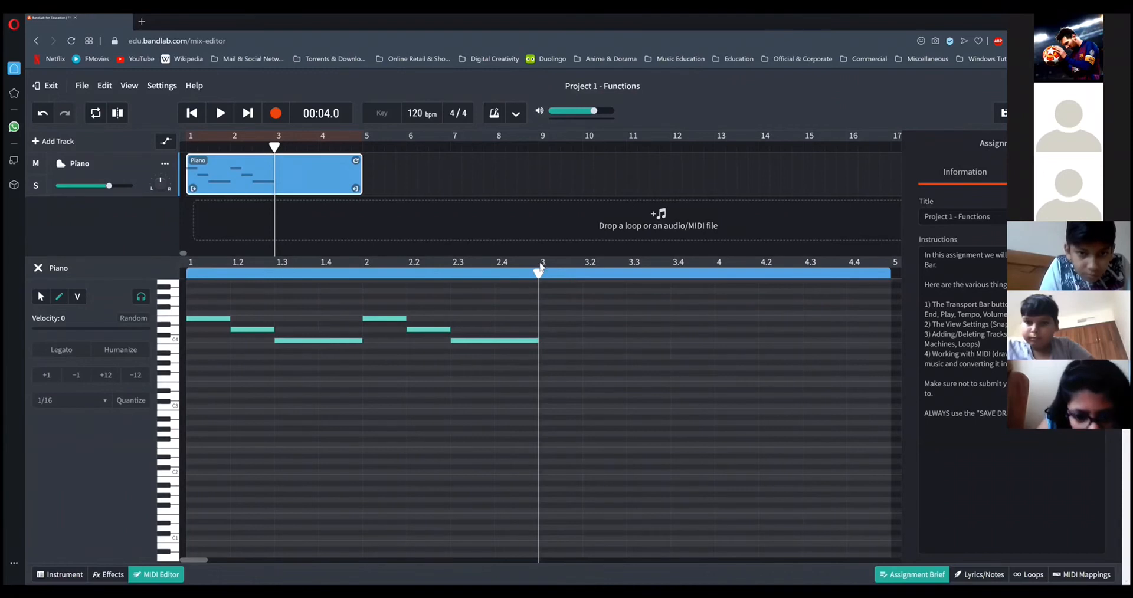
{"action": "left_click", "coordinate": [552, 341]}
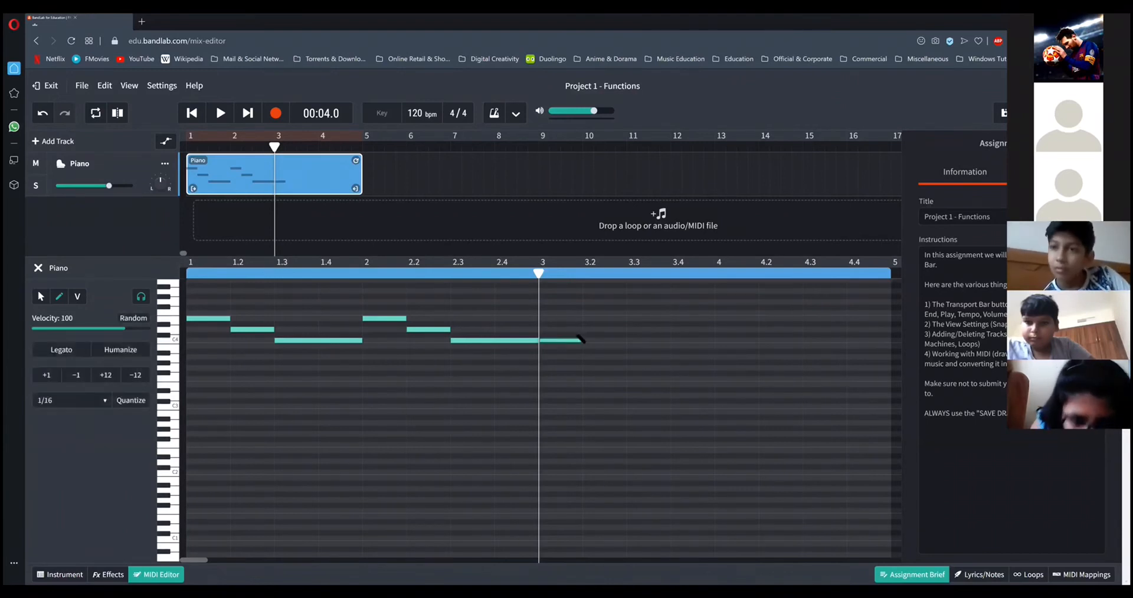
{"action": "left_click", "coordinate": [606, 341]}
{"action": "left_click", "coordinate": [647, 341]}
{"action": "left_click", "coordinate": [699, 341]}
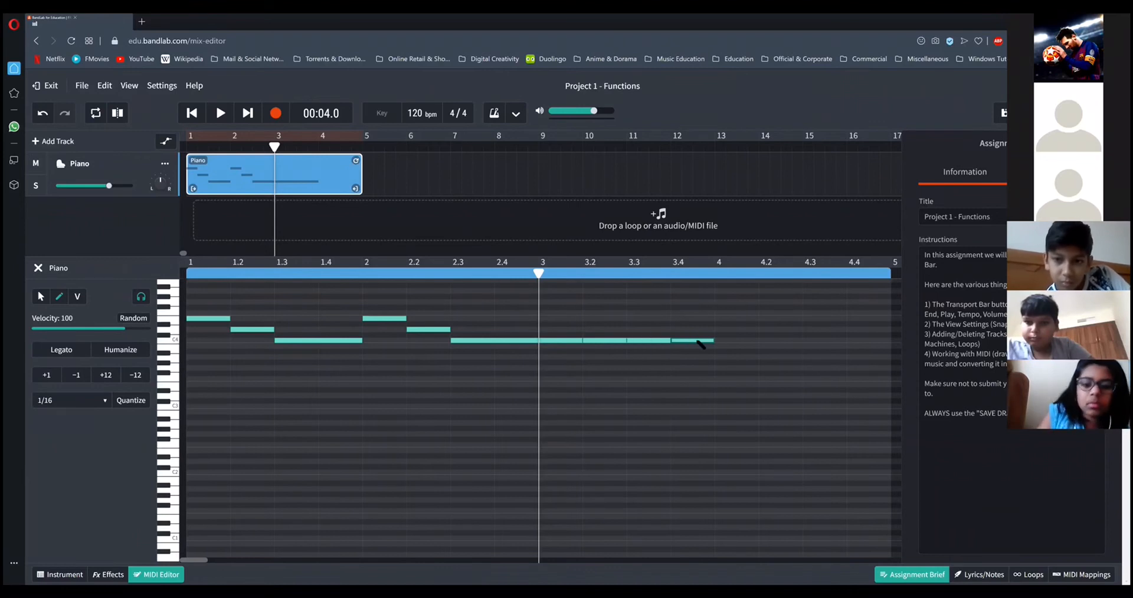
{"action": "left_click", "coordinate": [40, 296]}
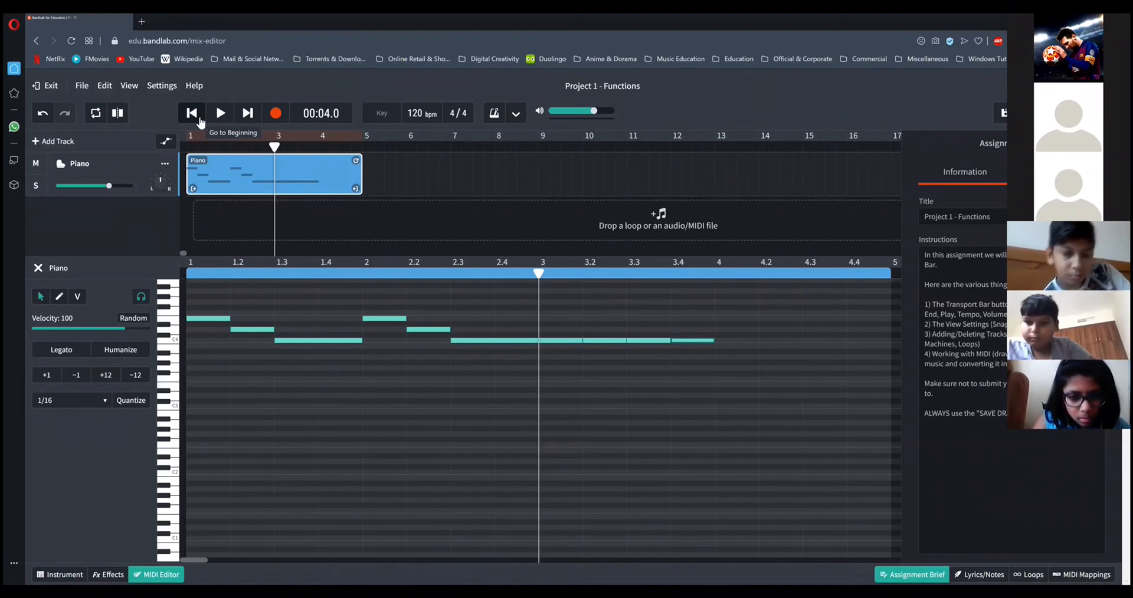
Play the melody from the beginning through bar 3, stop playback and deselect the notes.
{"action": "left_click", "coordinate": [191, 113]}
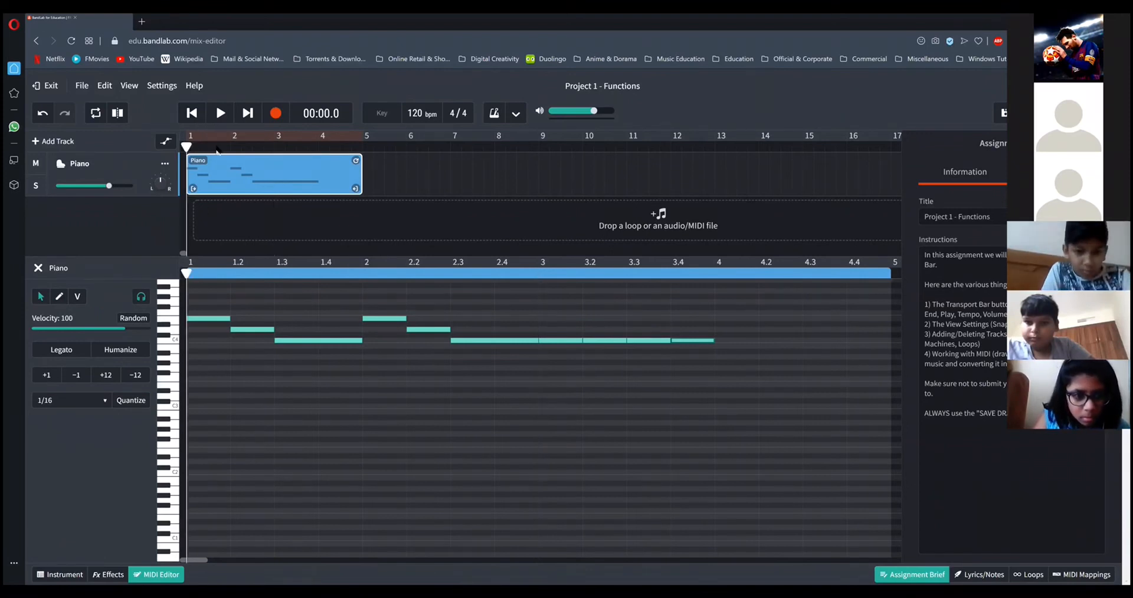
{"action": "left_click", "coordinate": [220, 118]}
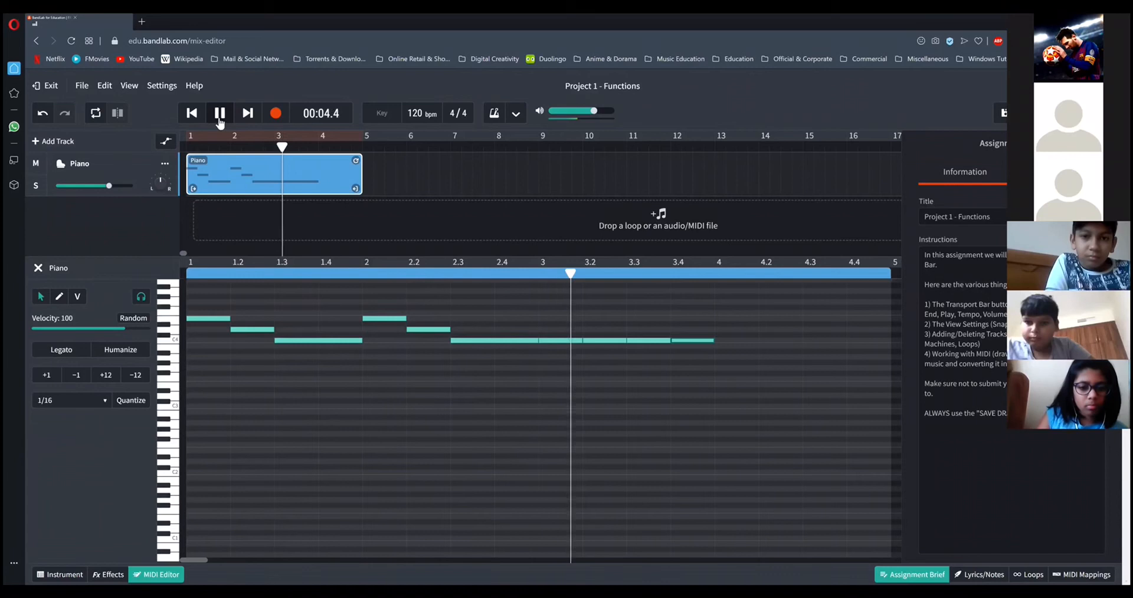
{"action": "left_click", "coordinate": [220, 113]}
{"action": "left_click", "coordinate": [691, 307]}
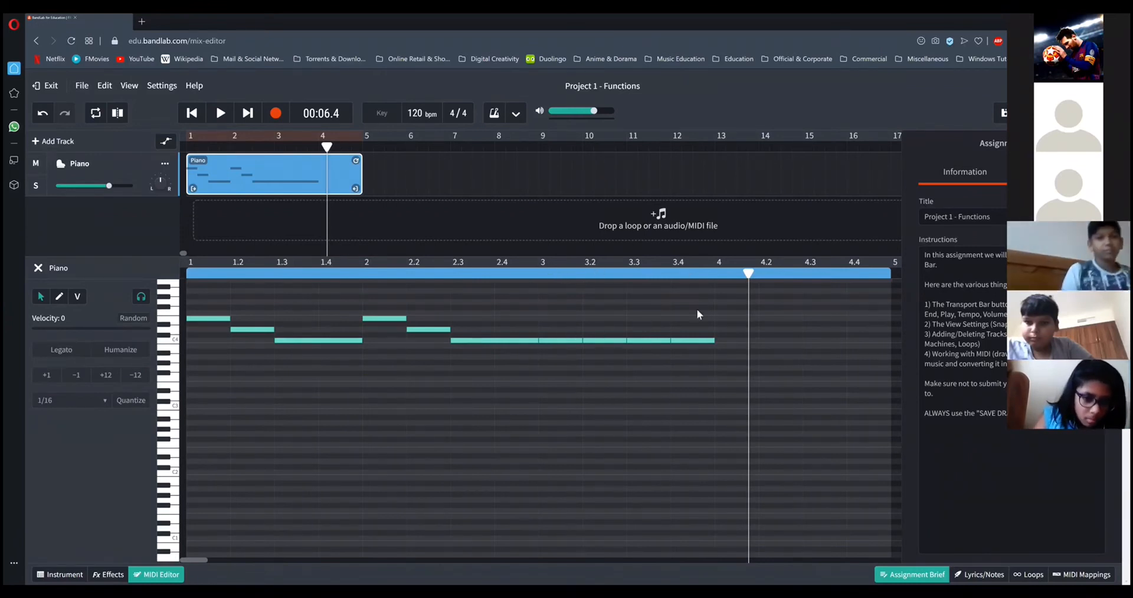
Delete the four C4 notes in bar 3 and activate the note-drawing tool.
{"action": "left_click_drag", "start_coordinate": [743, 322], "coordinate": [555, 364]}
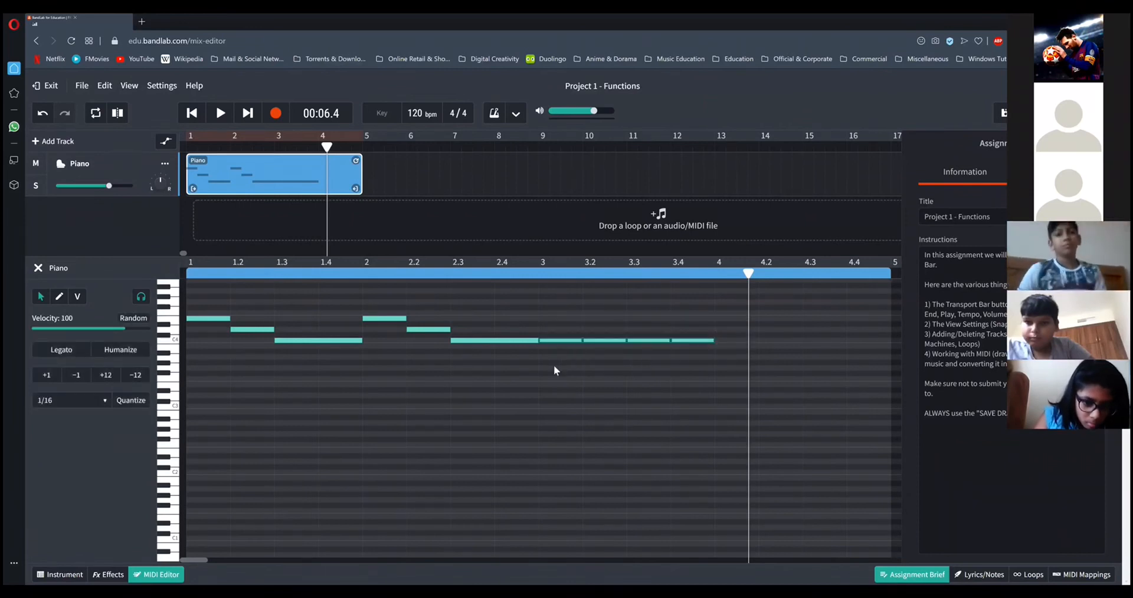
{"action": "key", "text": "Delete"}
{"action": "left_click", "coordinate": [61, 299]}
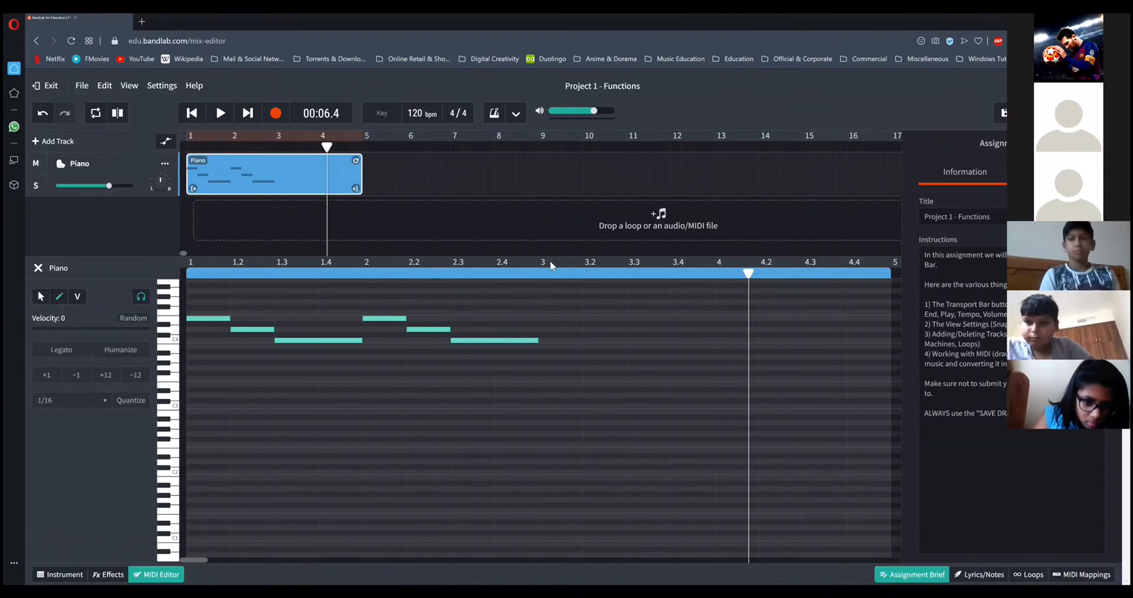
Draw four one-beat C4 notes on beats 1 to 4 of bar 3.
{"action": "left_click", "coordinate": [561, 341]}
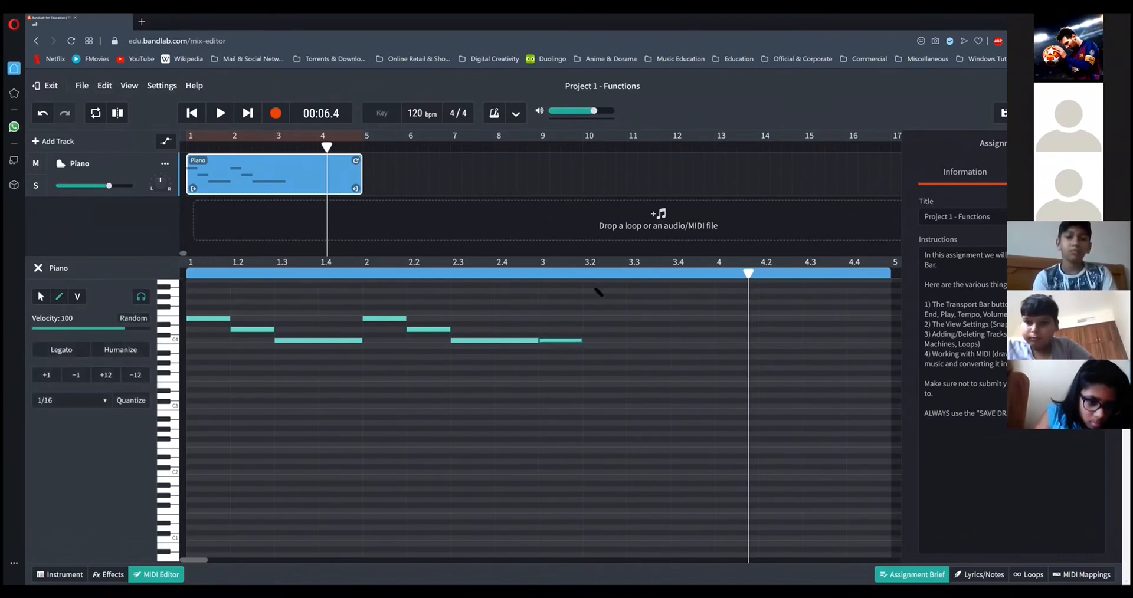
{"action": "left_click", "coordinate": [598, 341]}
{"action": "left_click", "coordinate": [648, 341]}
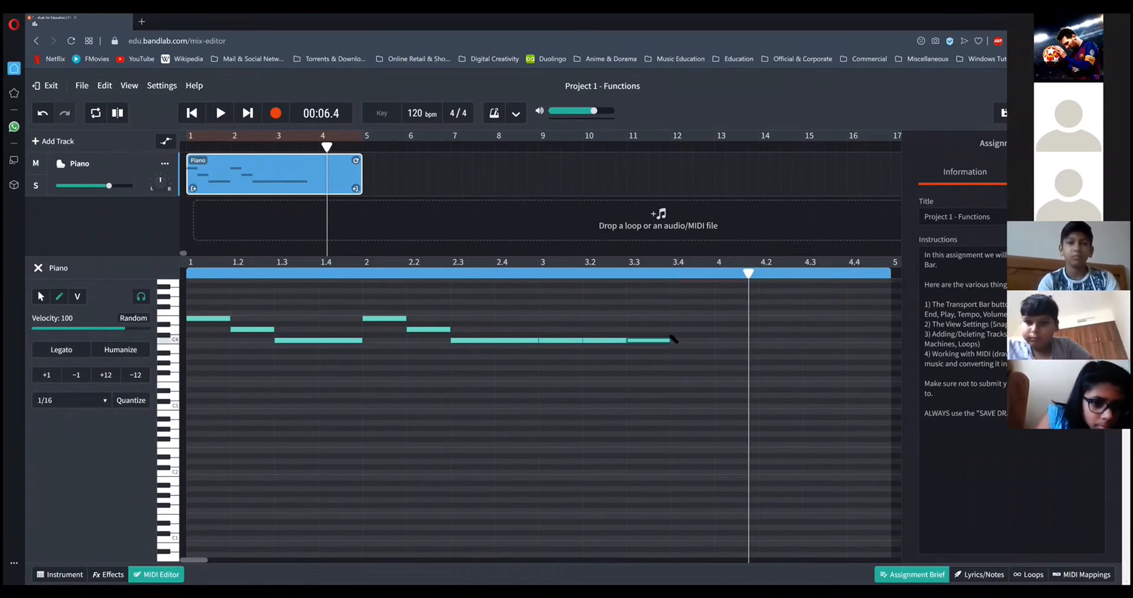
{"action": "left_click", "coordinate": [678, 341]}
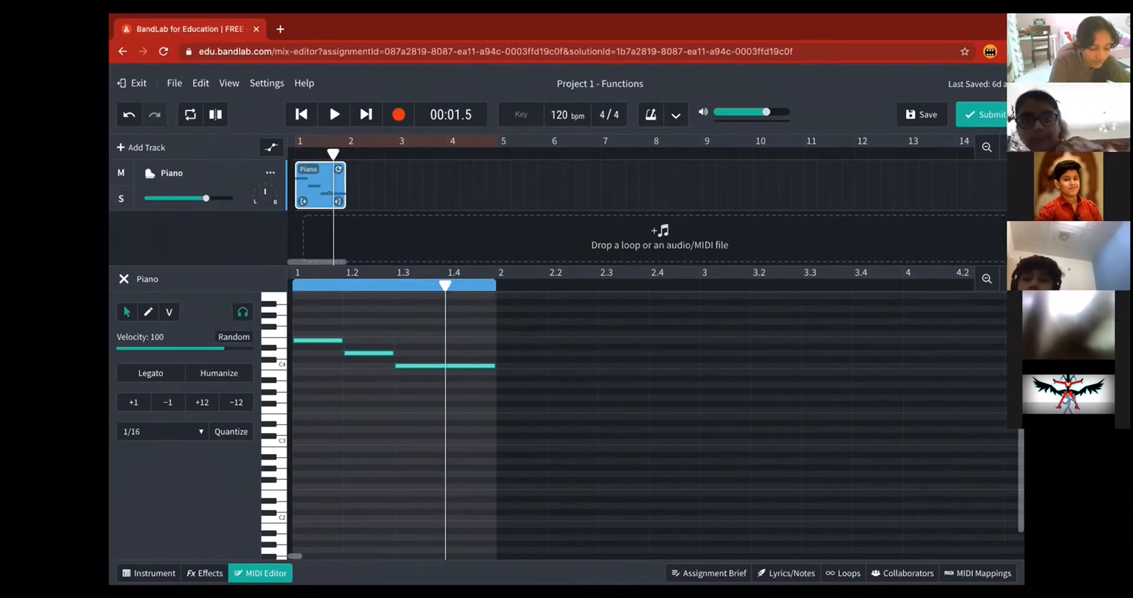
Extend the Piano region to the end of bar 4 and move the playhead to the start of bar 2.
{"action": "left_click_drag", "start_coordinate": [337, 192], "coordinate": [437, 192]}
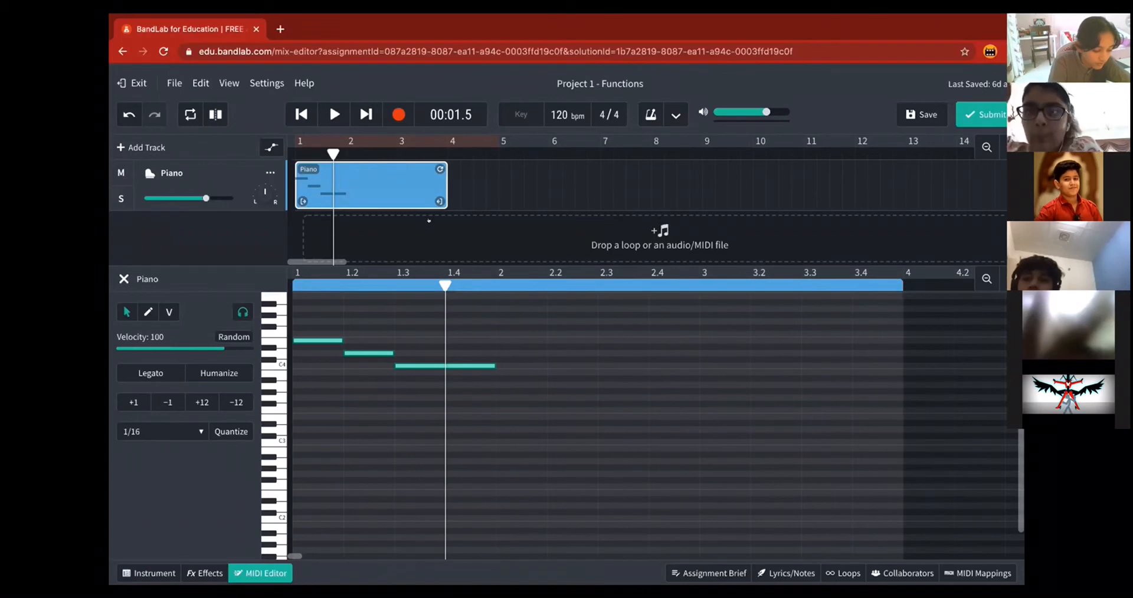
{"action": "left_click_drag", "start_coordinate": [430, 200], "coordinate": [481, 192]}
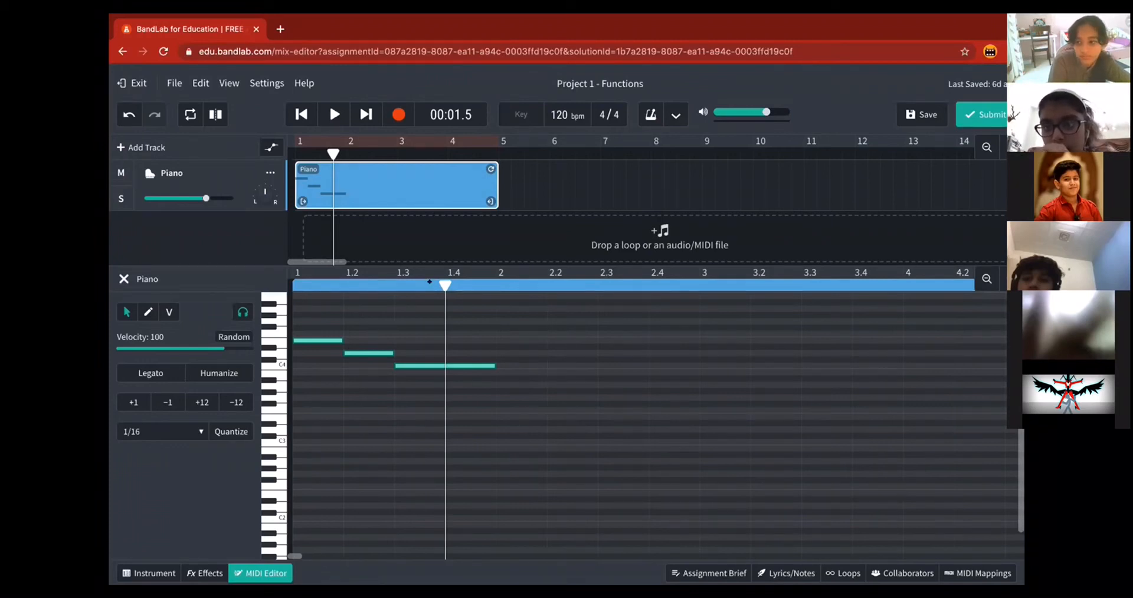
{"action": "left_click_drag", "start_coordinate": [448, 282], "coordinate": [468, 282]}
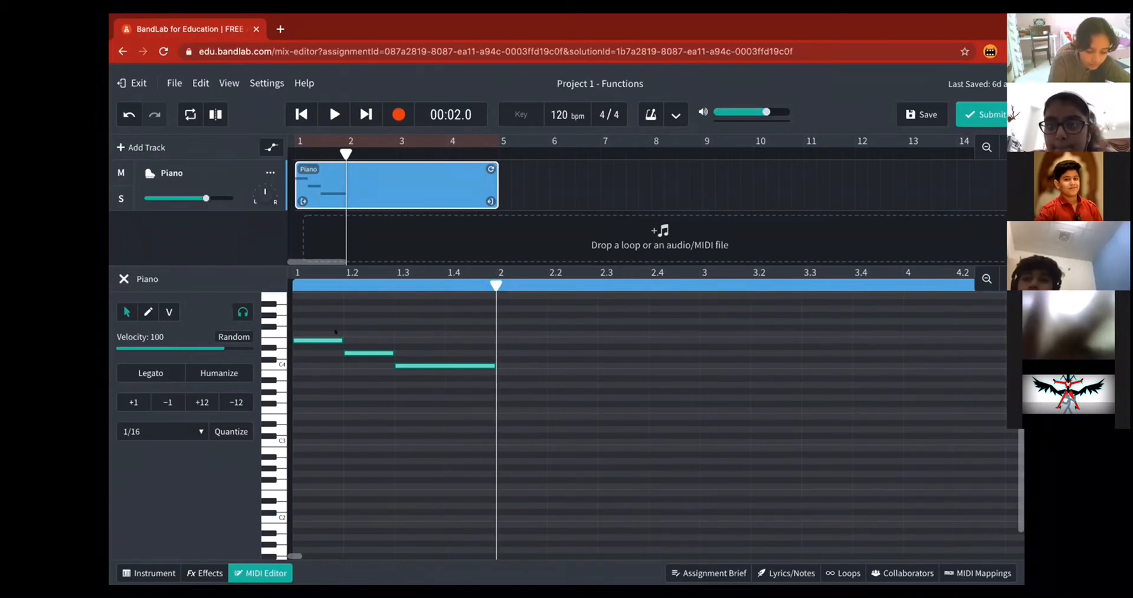
Try to copy the three notes of bar 1 and paste them at the start of bar 2.
{"action": "left_click_drag", "start_coordinate": [329, 320], "coordinate": [456, 384]}
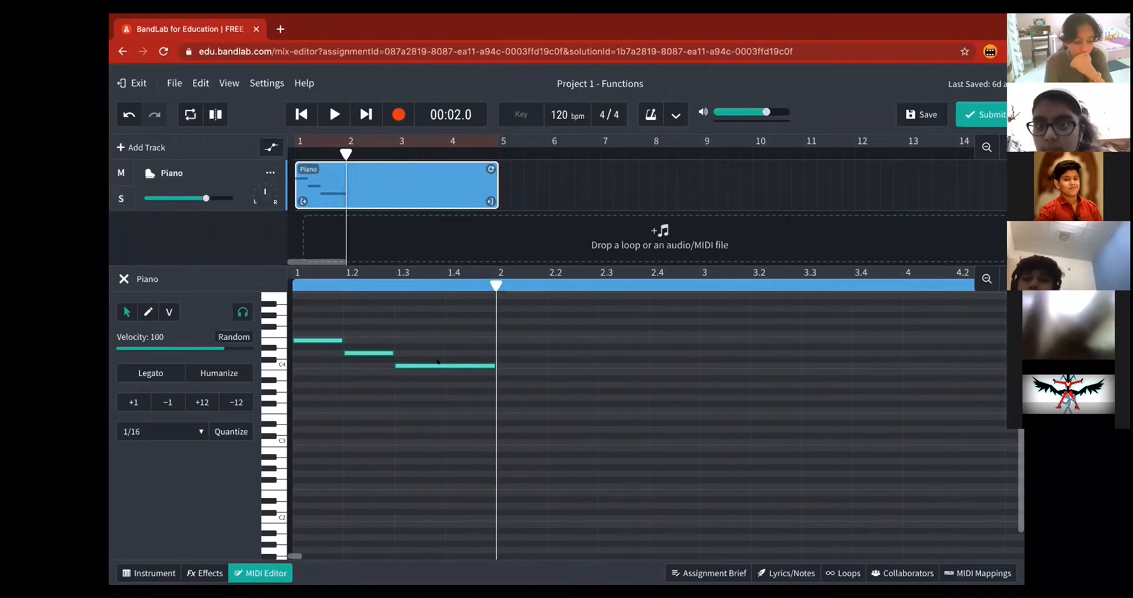
{"action": "key", "text": "super"}
{"action": "key", "text": "super"}
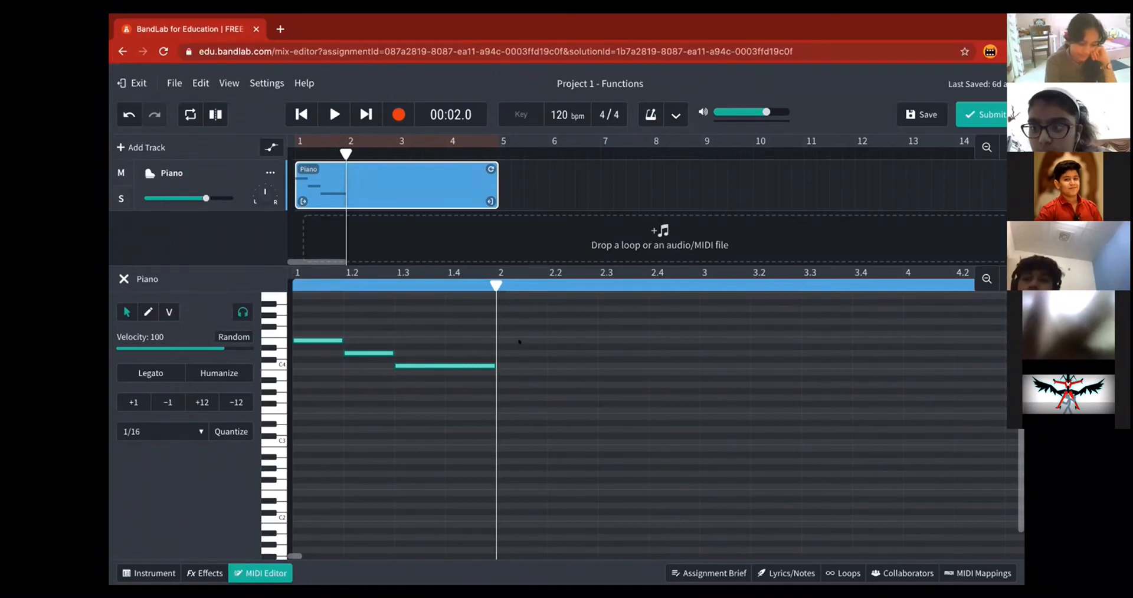
{"action": "key", "text": "ctrl+v"}
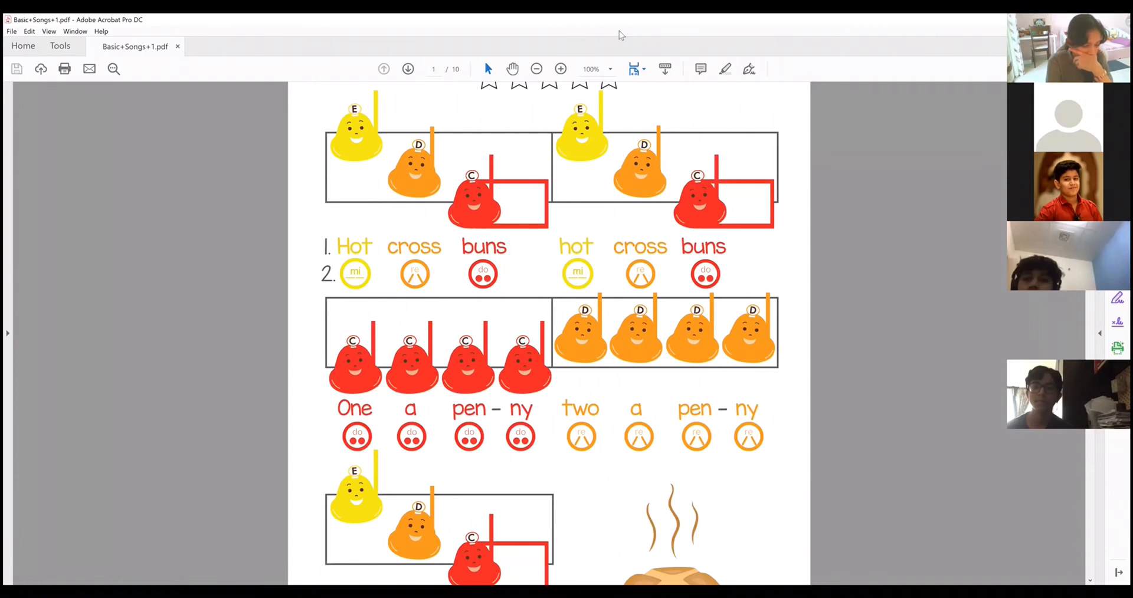
Return to the BandLab project, copy the four C4 notes of bar 3 and paste them at the start of bar 4.
{"action": "key", "text": "alt+Tab"}
{"action": "left_click_drag", "start_coordinate": [563, 328], "coordinate": [695, 358]}
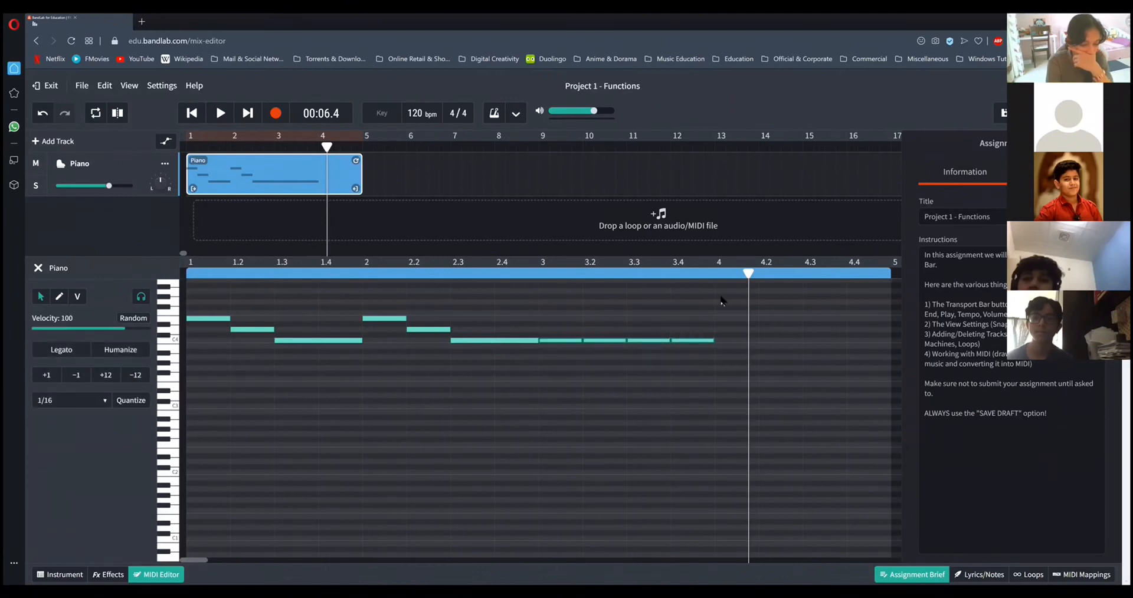
{"action": "right_click", "coordinate": [645, 341]}
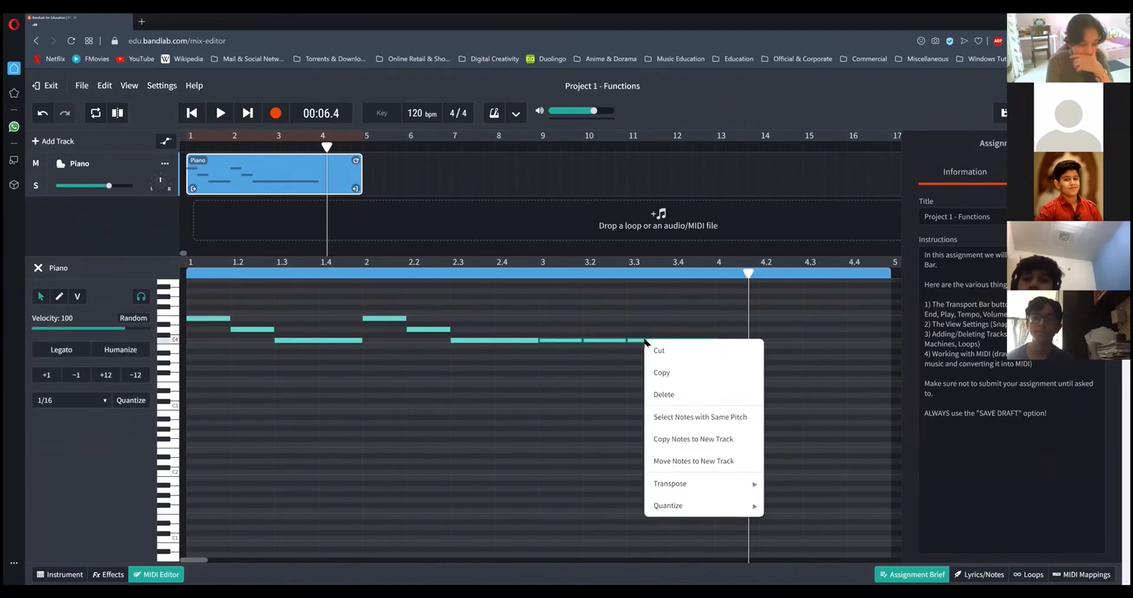
{"action": "left_click", "coordinate": [664, 373]}
{"action": "left_click", "coordinate": [715, 274]}
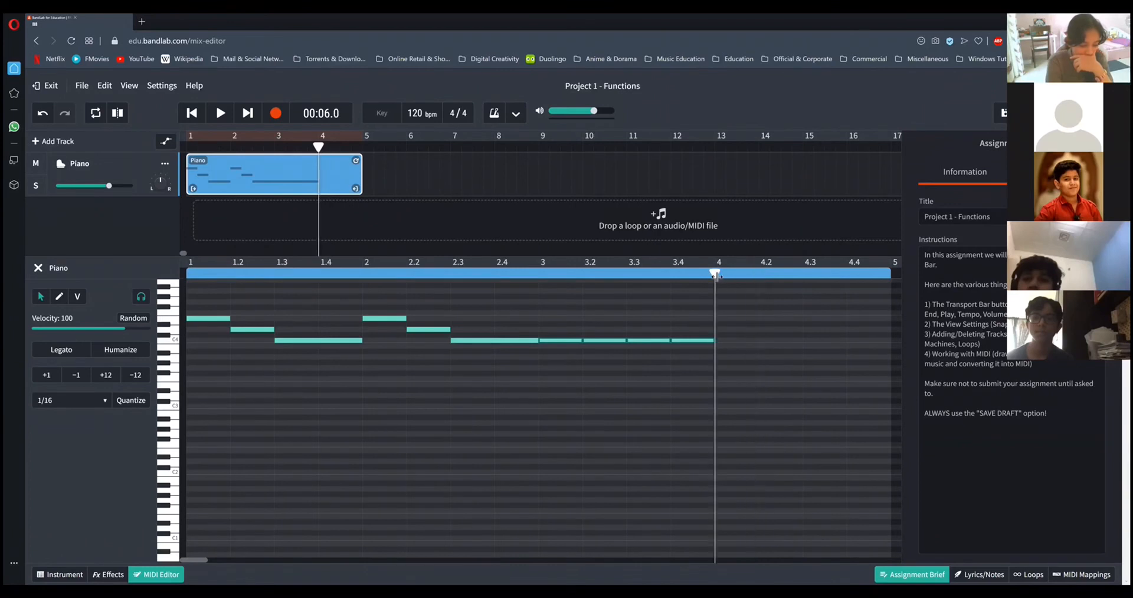
{"action": "right_click", "coordinate": [729, 335]}
{"action": "left_click", "coordinate": [741, 345]}
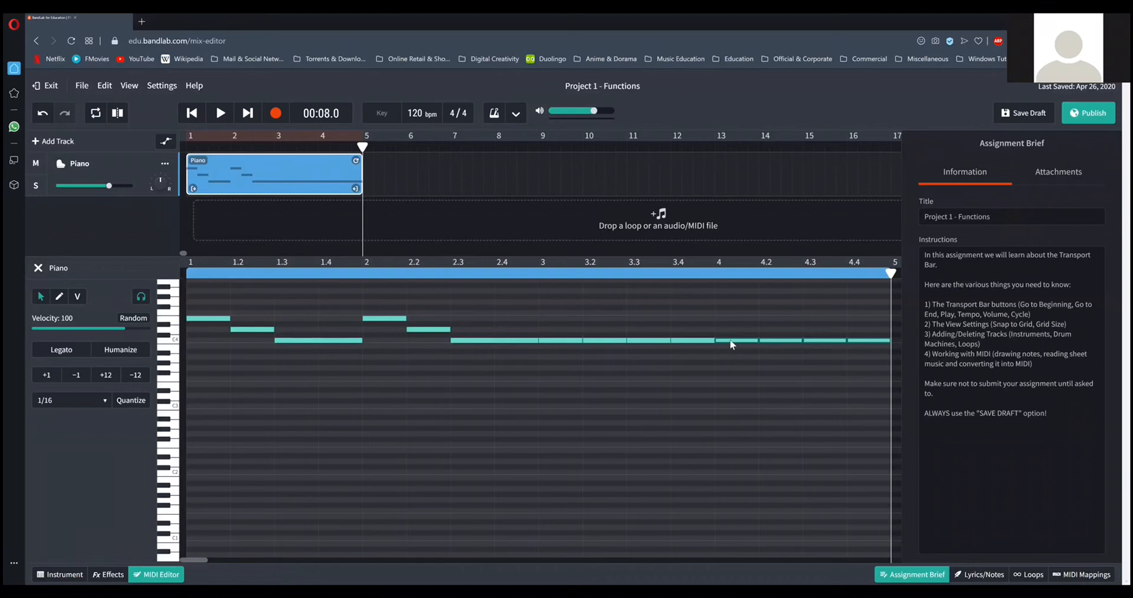
Raise the four pasted notes in bar 4 to D4 and delete them.
{"action": "left_click_drag", "start_coordinate": [739, 317], "coordinate": [887, 354]}
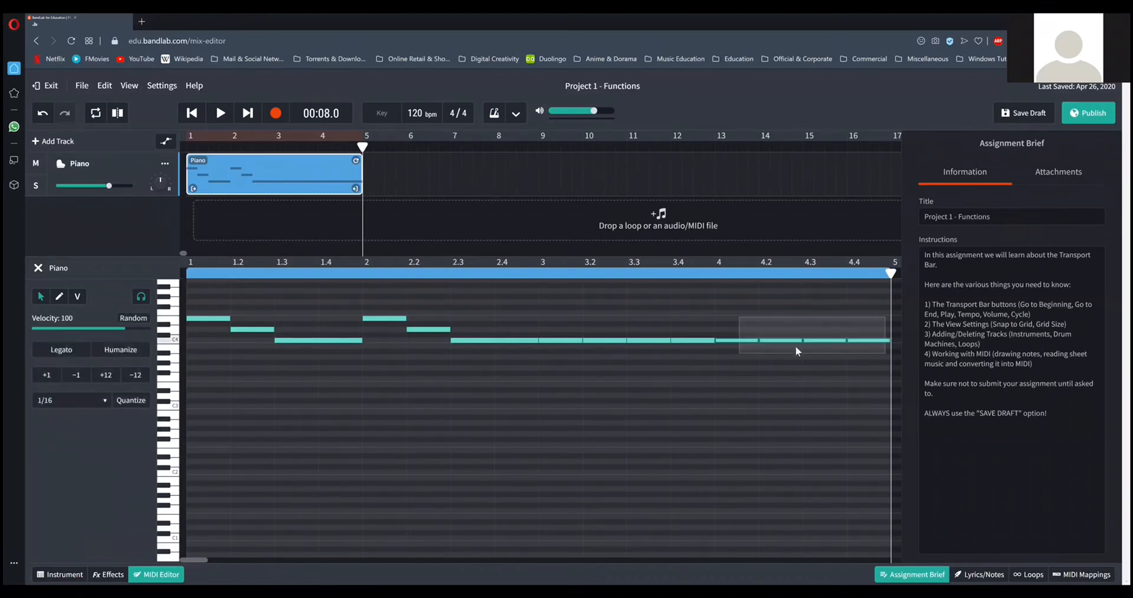
{"action": "left_click_drag", "start_coordinate": [727, 339], "coordinate": [728, 334]}
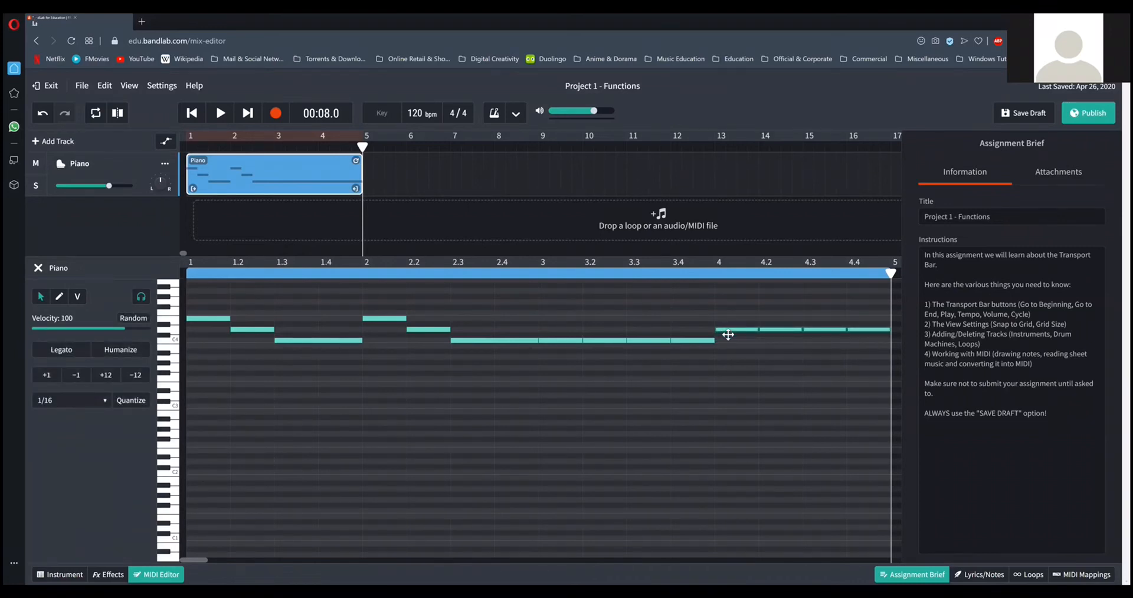
{"action": "left_click", "coordinate": [728, 334]}
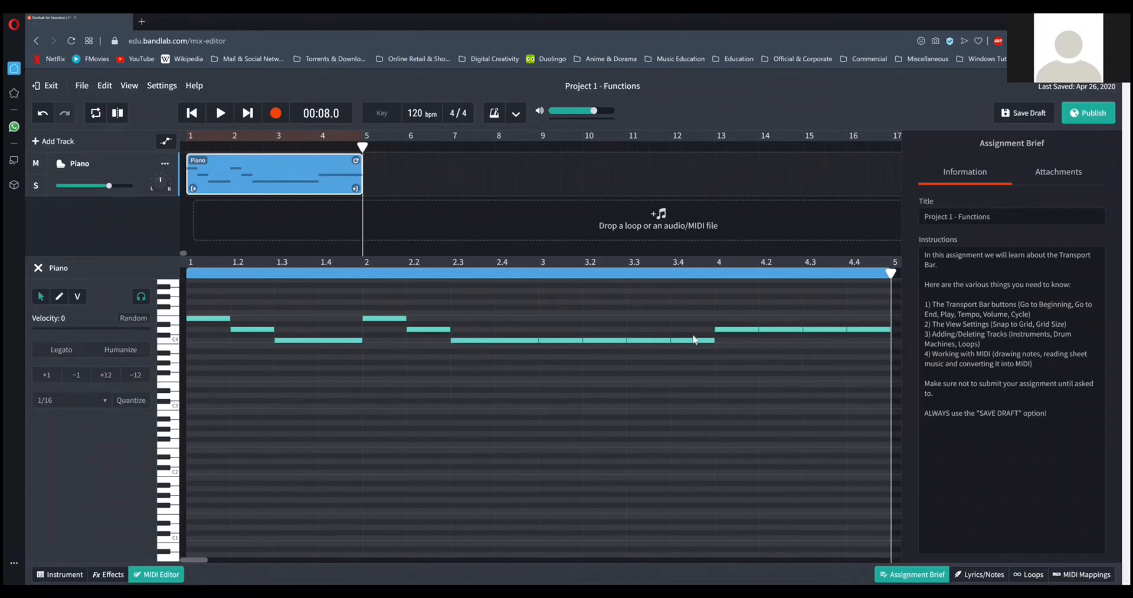
{"action": "left_click_drag", "start_coordinate": [729, 302], "coordinate": [873, 341]}
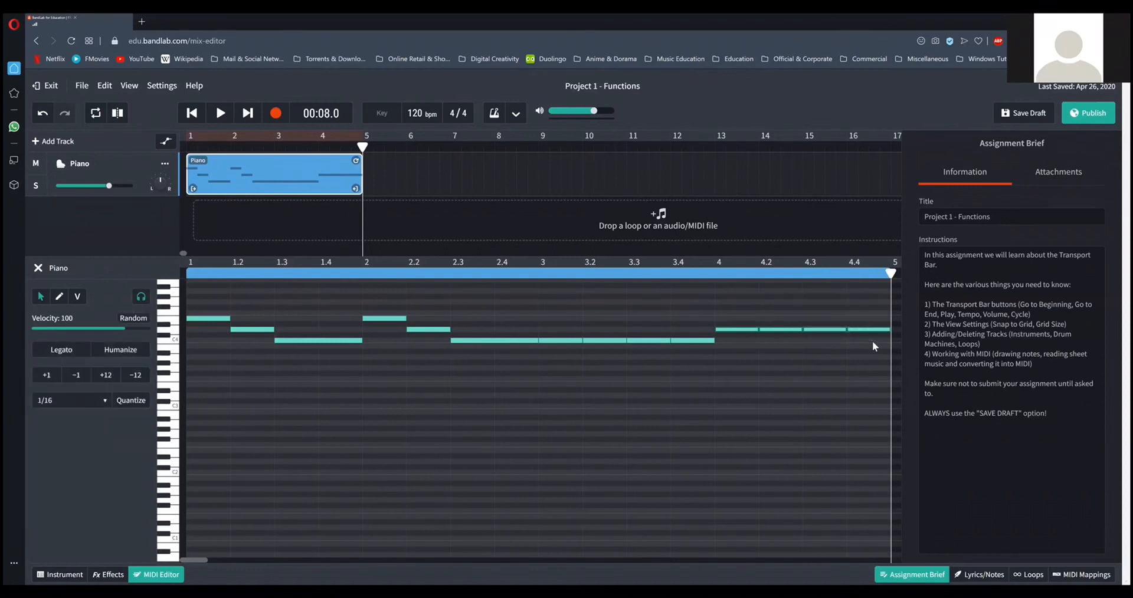
{"action": "key", "text": "Delete"}
Copy the four C4 notes of bar 3 and paste them at the start of bar 4.
{"action": "left_click_drag", "start_coordinate": [608, 348], "coordinate": [557, 349]}
{"action": "right_click", "coordinate": [565, 341]}
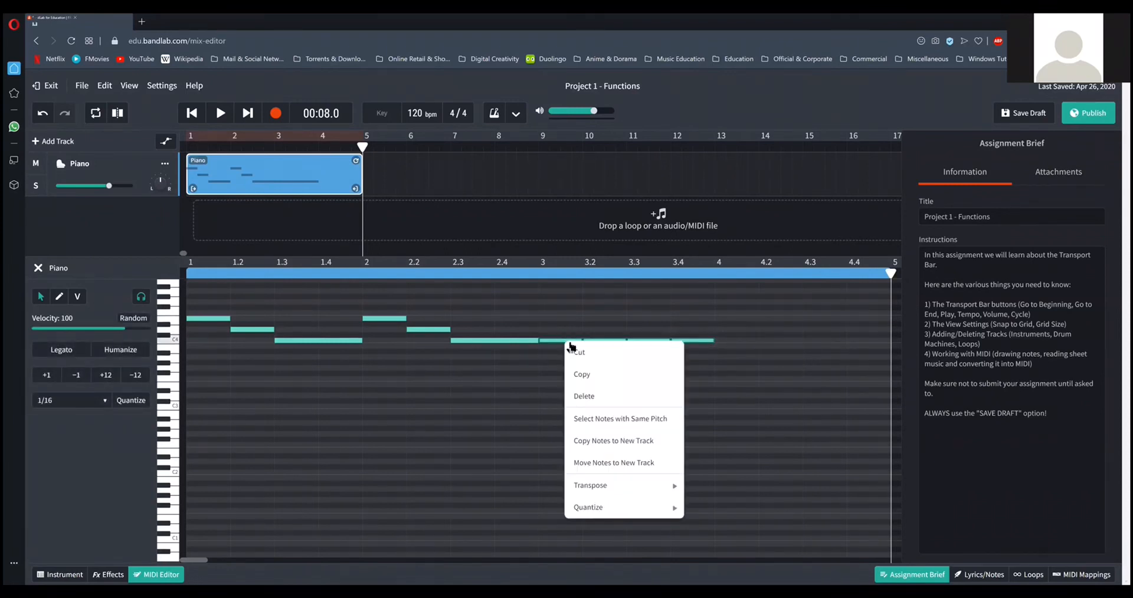
{"action": "left_click", "coordinate": [589, 376]}
{"action": "left_click", "coordinate": [724, 283]}
{"action": "right_click", "coordinate": [732, 337]}
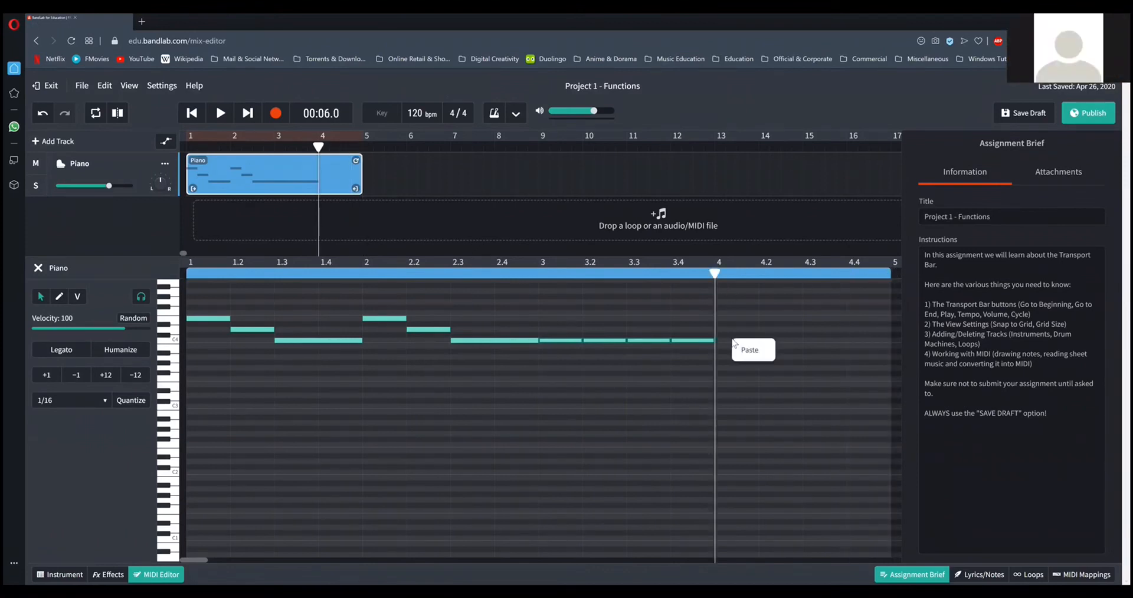
{"action": "left_click", "coordinate": [748, 349]}
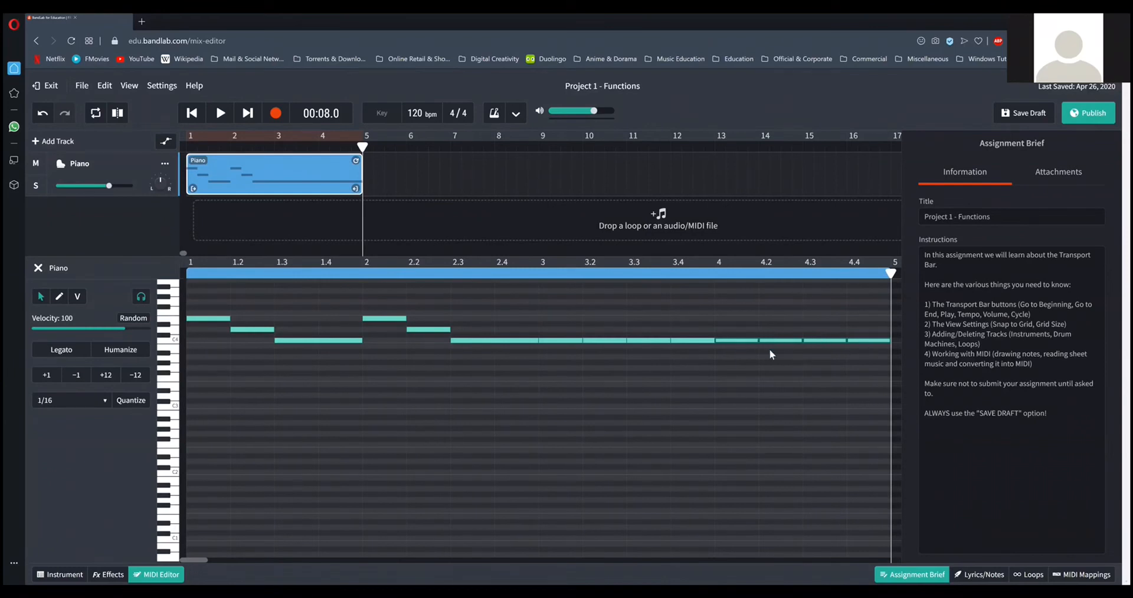
Raise the four notes in bar 4 from C4 to D4 and deselect them.
{"action": "left_click_drag", "start_coordinate": [737, 318], "coordinate": [862, 352]}
{"action": "left_click_drag", "start_coordinate": [748, 344], "coordinate": [749, 331]}
{"action": "left_click", "coordinate": [761, 352]}
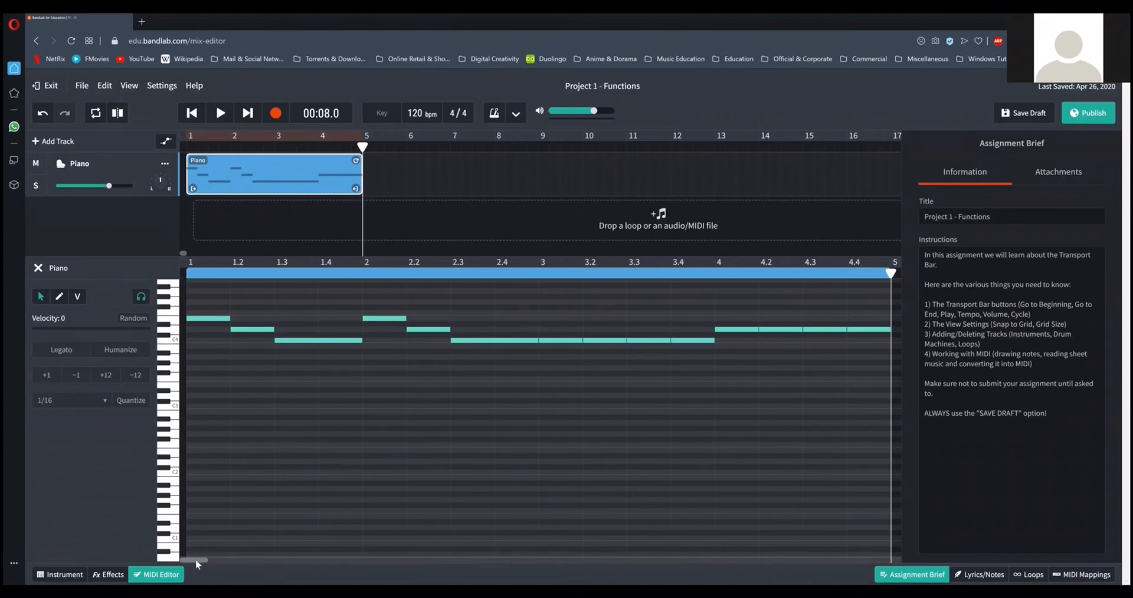
Extend the Piano region by one bar to the end of bar 5.
{"action": "left_click_drag", "start_coordinate": [196, 561], "coordinate": [207, 564]}
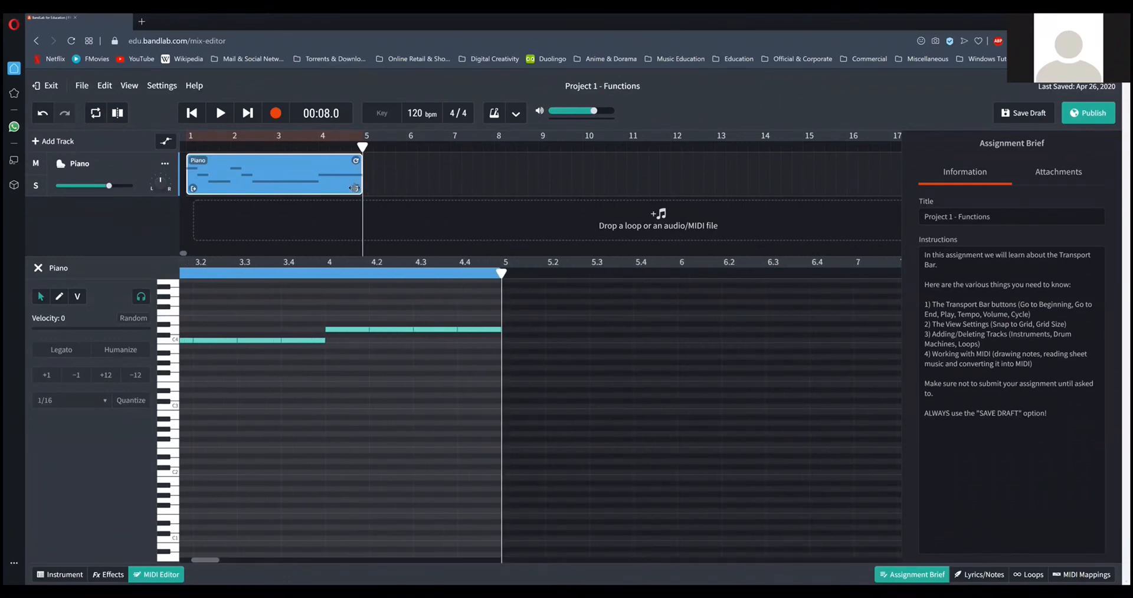
{"action": "left_click_drag", "start_coordinate": [363, 188], "coordinate": [399, 189]}
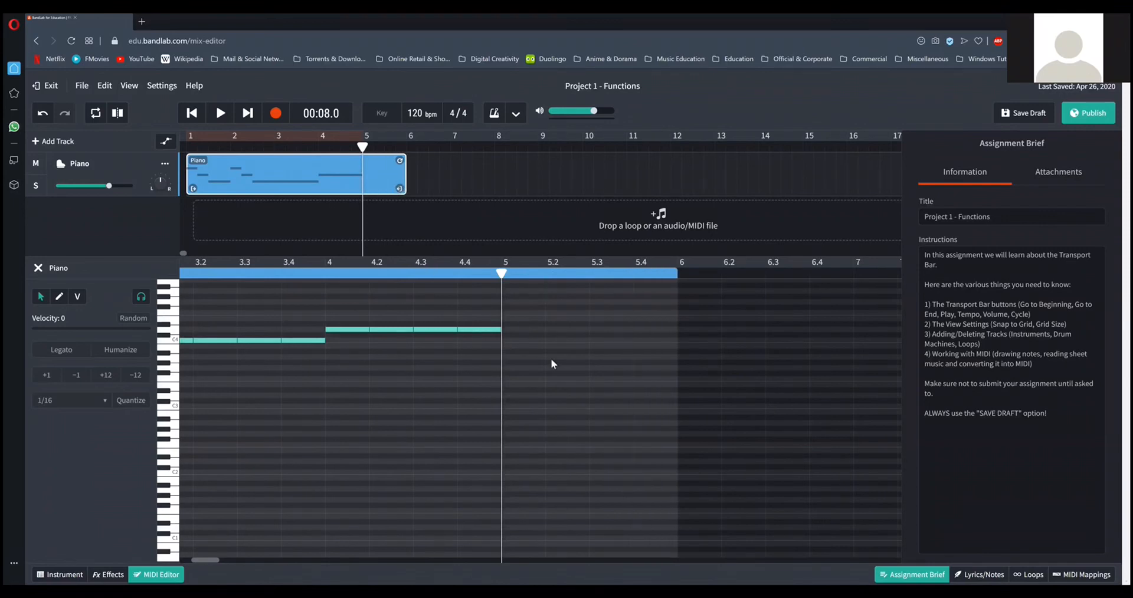
{"action": "left_click_drag", "start_coordinate": [207, 560], "coordinate": [192, 560]}
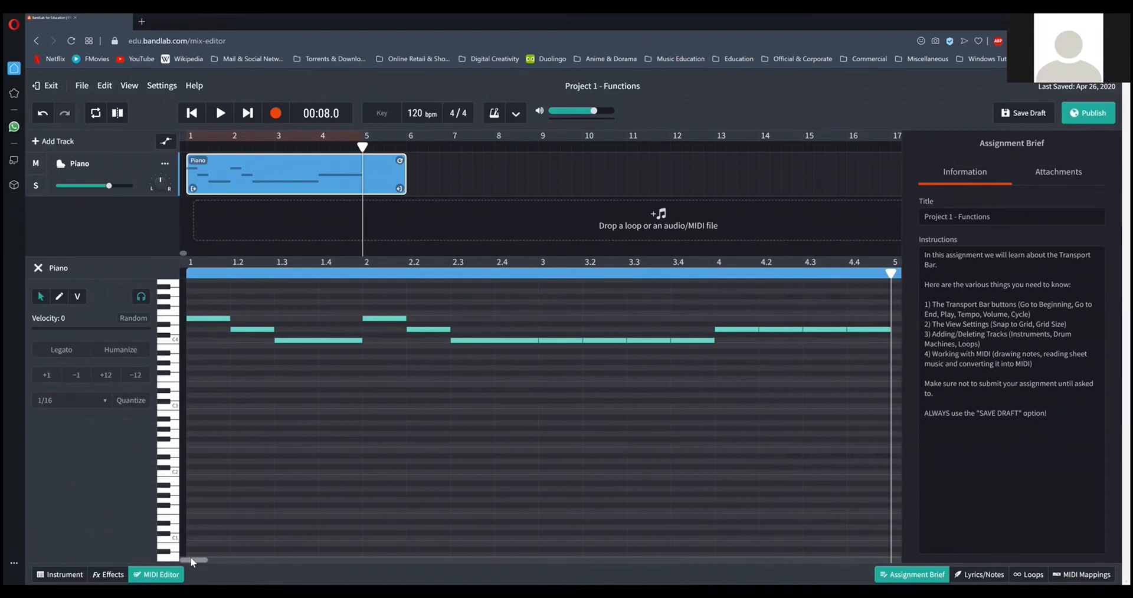
Play the melody from the beginning through bar 4 and stop playback.
{"action": "left_click", "coordinate": [199, 123]}
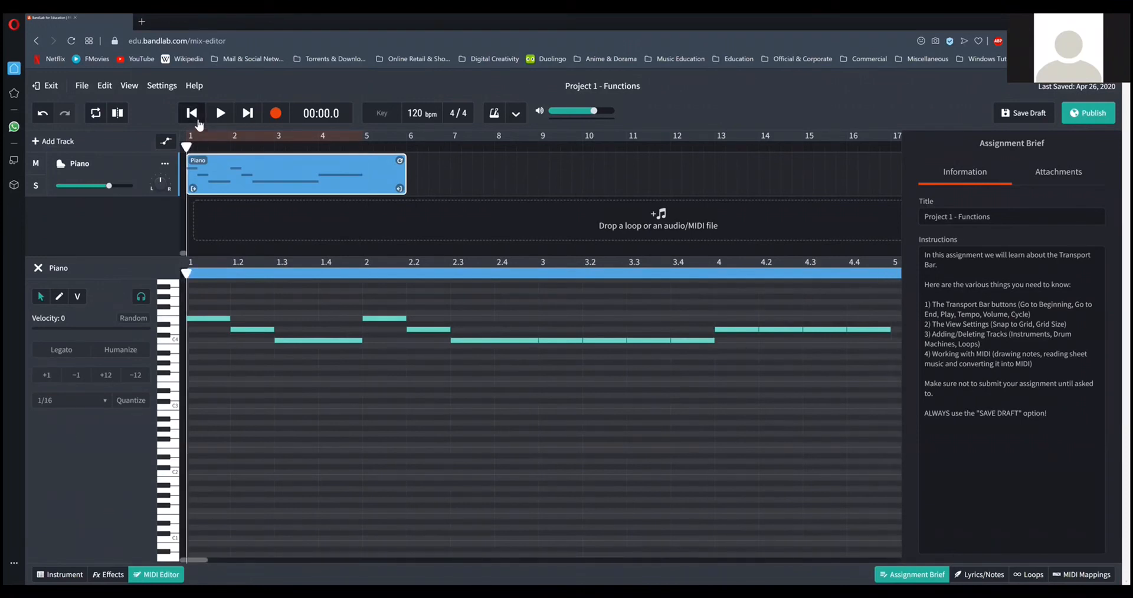
{"action": "left_click", "coordinate": [221, 114]}
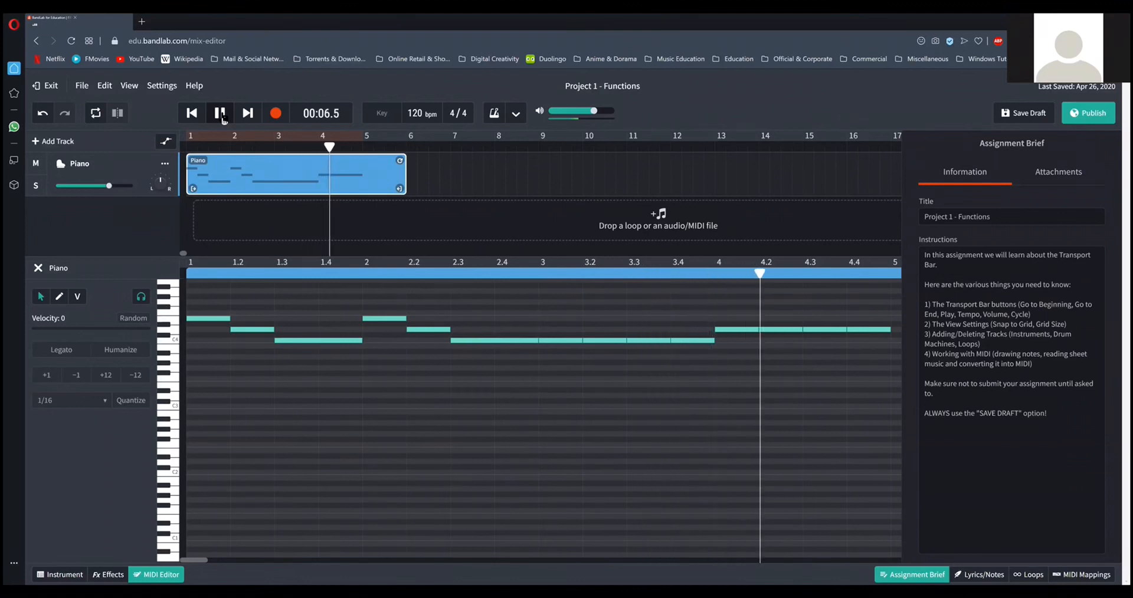
{"action": "left_click", "coordinate": [220, 113]}
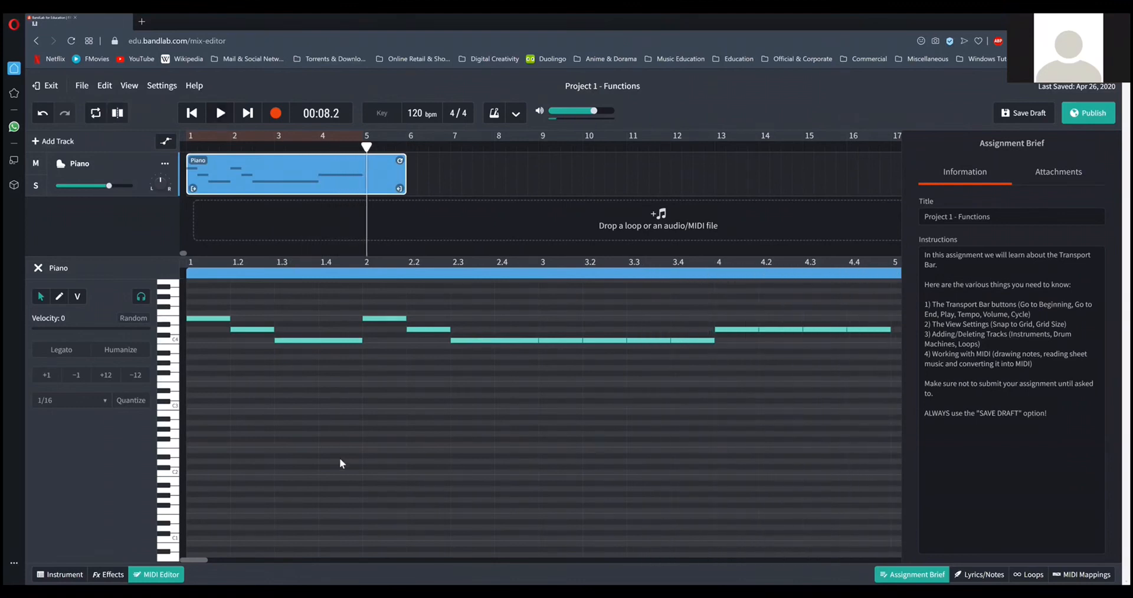
Check the last line of the Hot Cross Buns sheet in Adobe Acrobat against the earlier bars and return to the BandLab project.
{"action": "left_click_drag", "start_coordinate": [200, 558], "coordinate": [212, 558]}
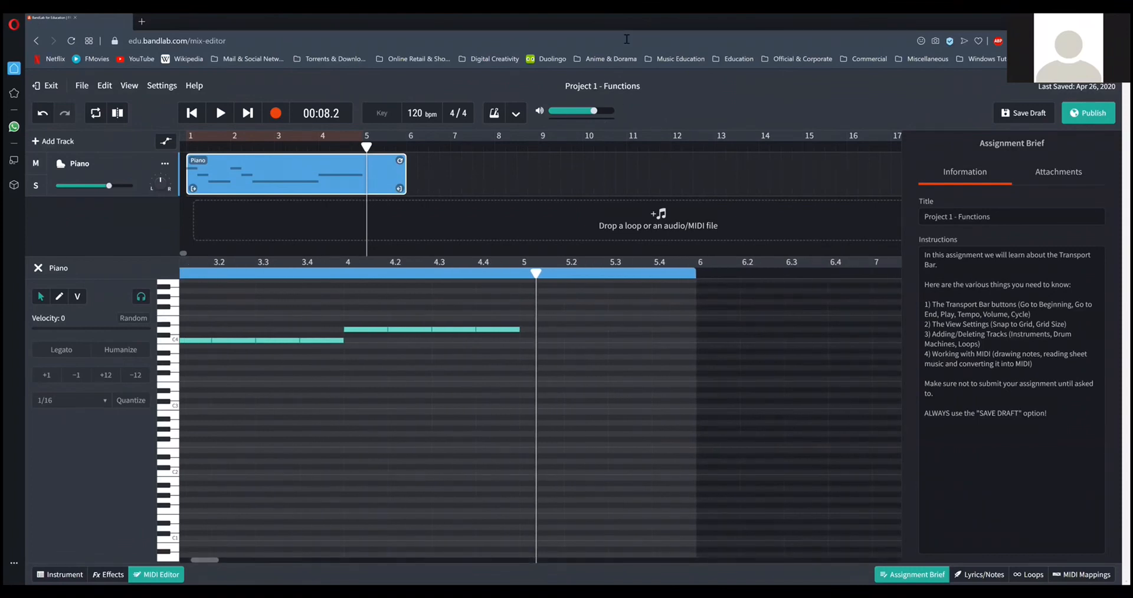
{"action": "key", "text": "alt+Tab"}
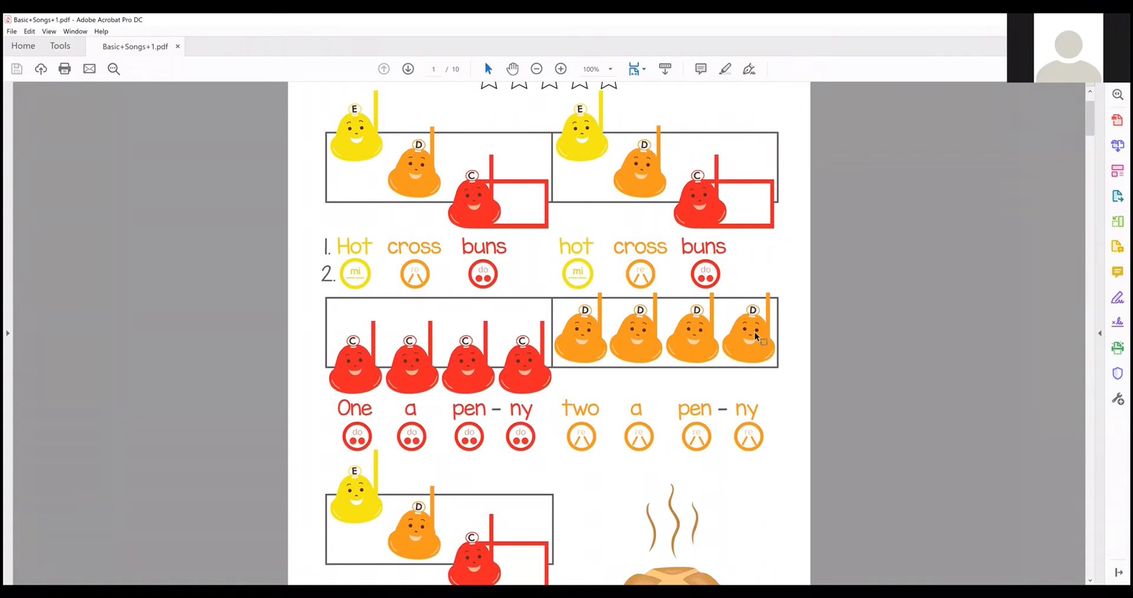
{"action": "scroll", "coordinate": [755, 332], "scroll_direction": "down", "scroll_amount": 1}
{"action": "scroll", "coordinate": [754, 332], "scroll_direction": "down", "scroll_amount": 2}
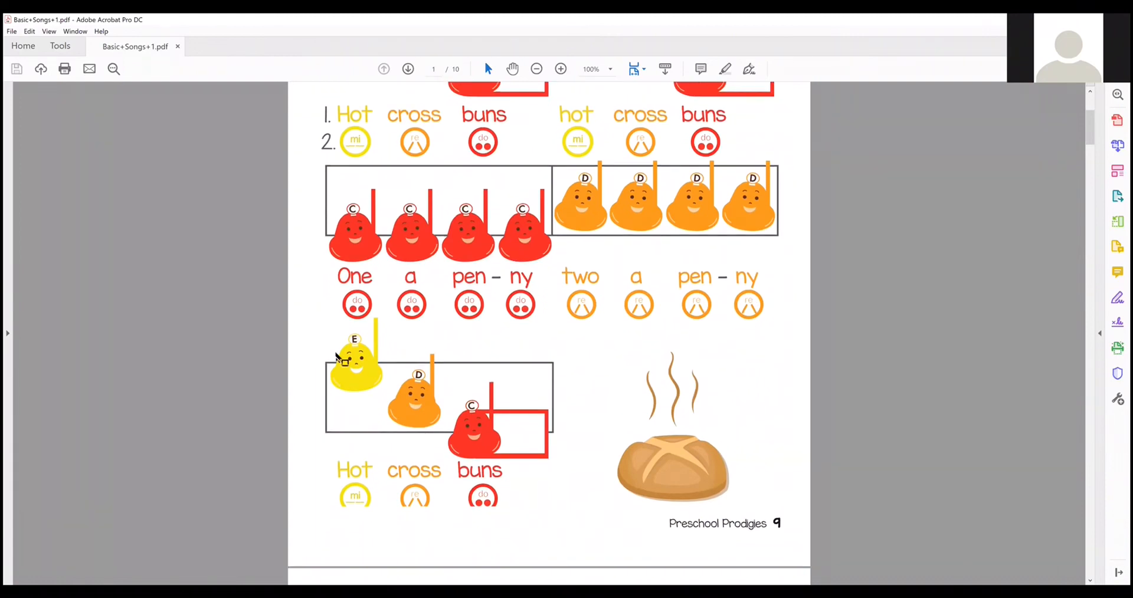
{"action": "scroll", "coordinate": [589, 422], "scroll_direction": "up", "scroll_amount": 3}
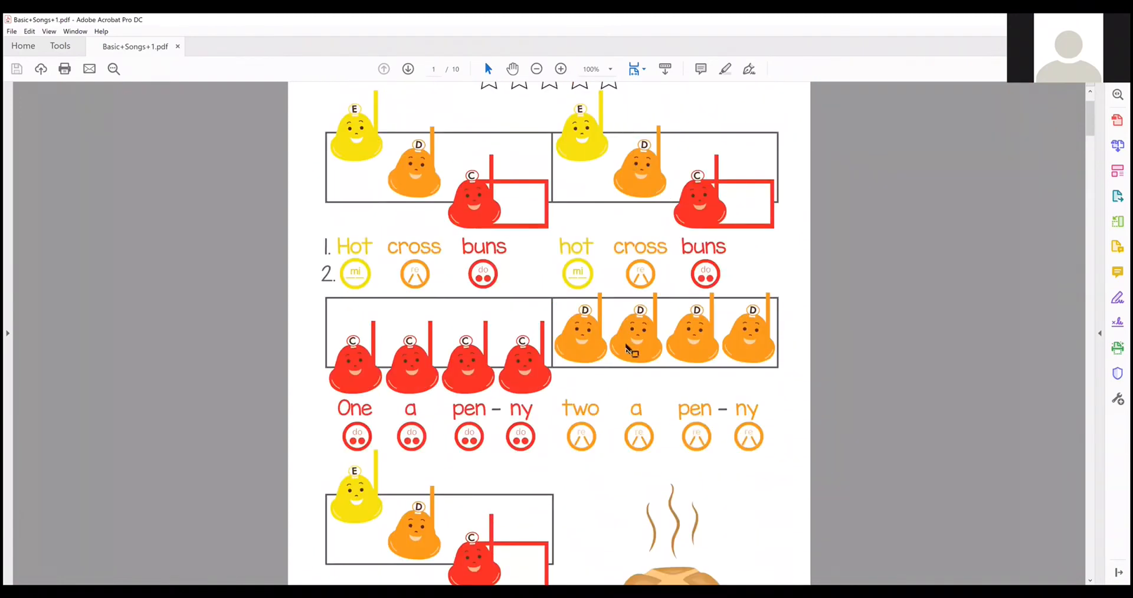
{"action": "scroll", "coordinate": [630, 345], "scroll_direction": "down", "scroll_amount": 1}
{"action": "scroll", "coordinate": [683, 216], "scroll_direction": "up", "scroll_amount": 1}
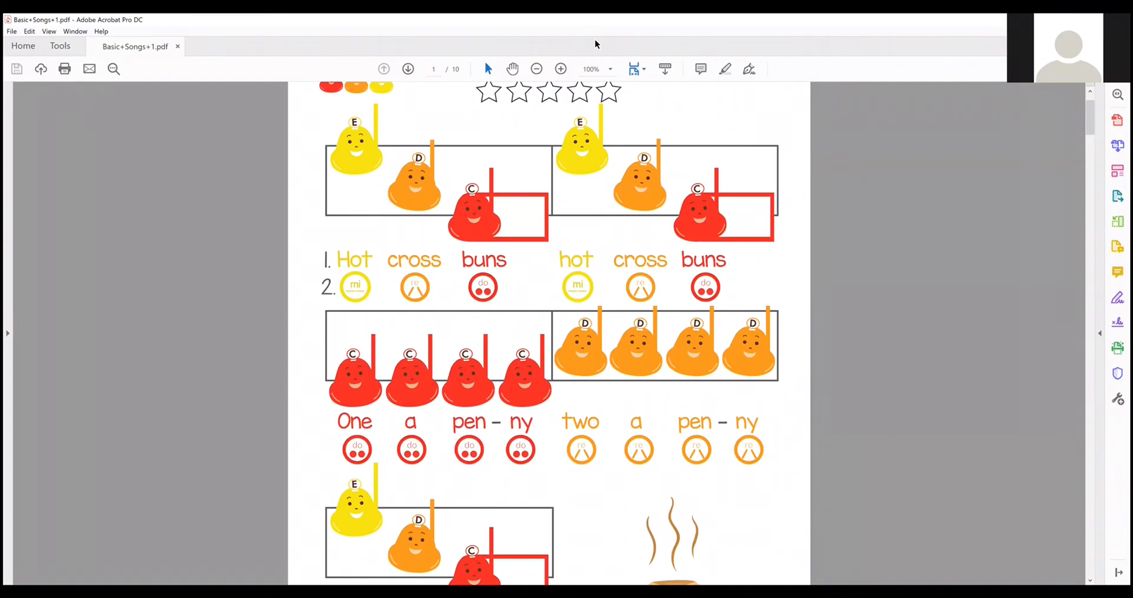
{"action": "key", "text": "alt+Tab"}
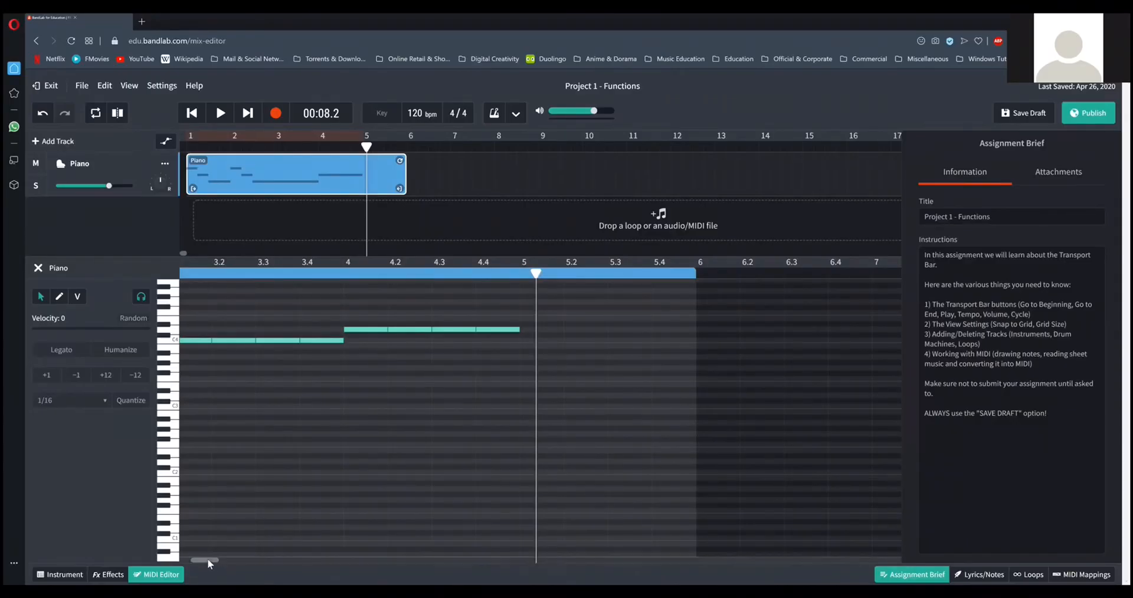
Copy the three notes of bar 2 and paste them at the start of bar 5 in the Piano region.
{"action": "left_click_drag", "start_coordinate": [208, 561], "coordinate": [190, 561]}
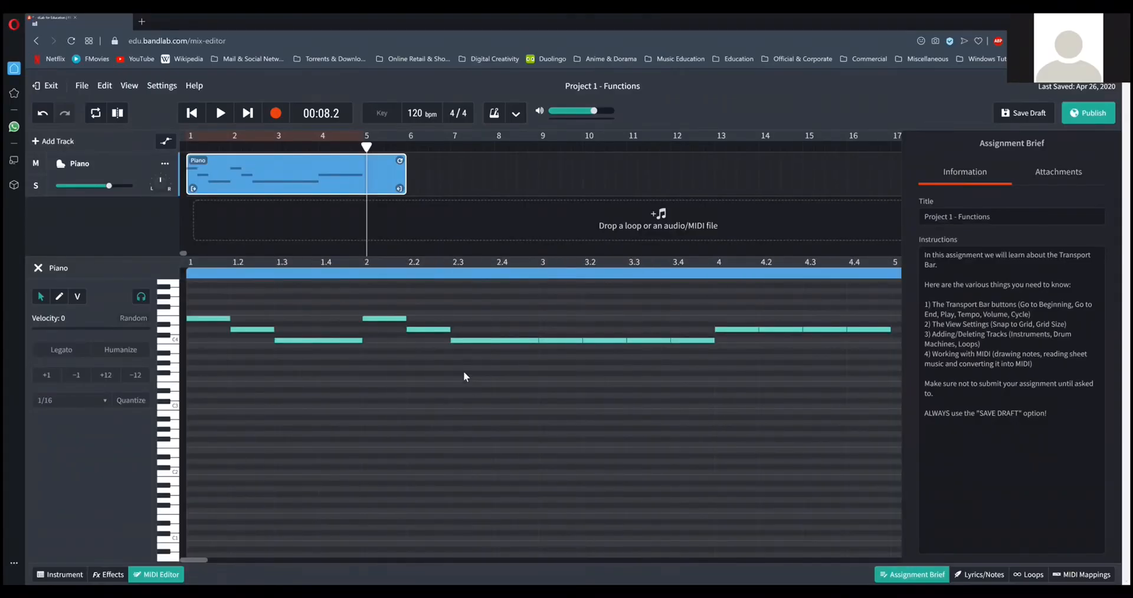
{"action": "left_click_drag", "start_coordinate": [377, 293], "coordinate": [474, 364]}
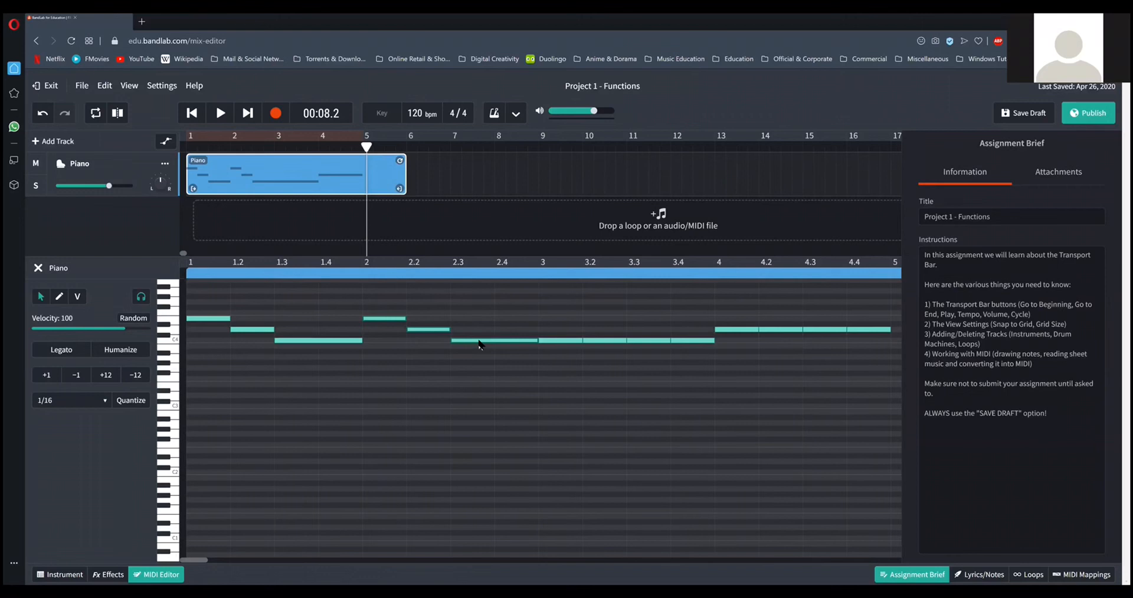
{"action": "right_click", "coordinate": [479, 345]}
{"action": "left_click", "coordinate": [505, 373]}
{"action": "left_click_drag", "start_coordinate": [197, 560], "coordinate": [231, 550]}
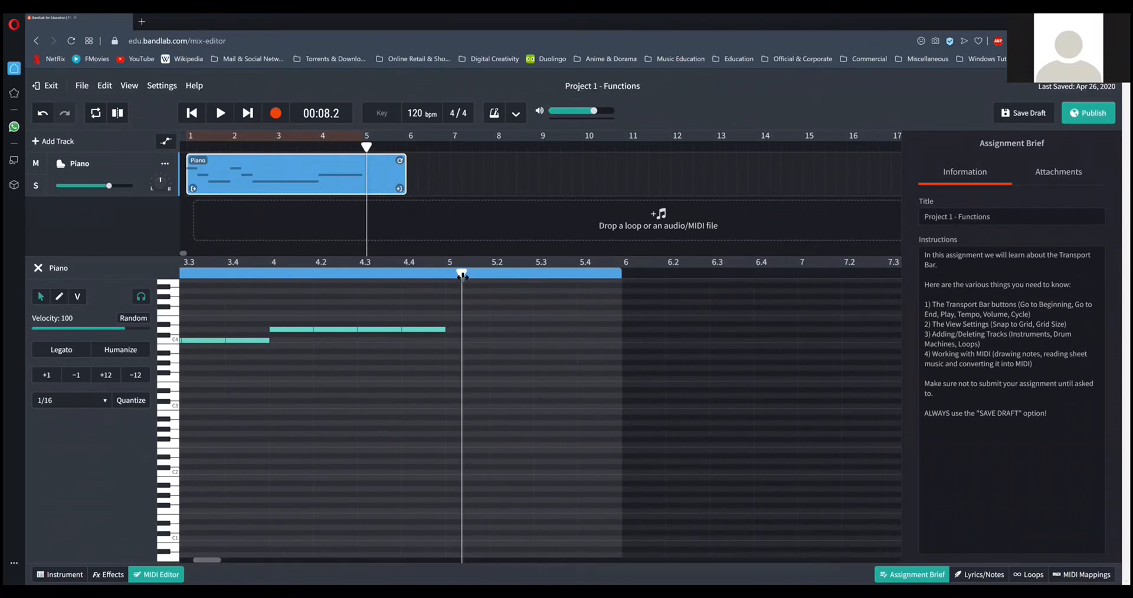
{"action": "left_click_drag", "start_coordinate": [461, 273], "coordinate": [446, 273]}
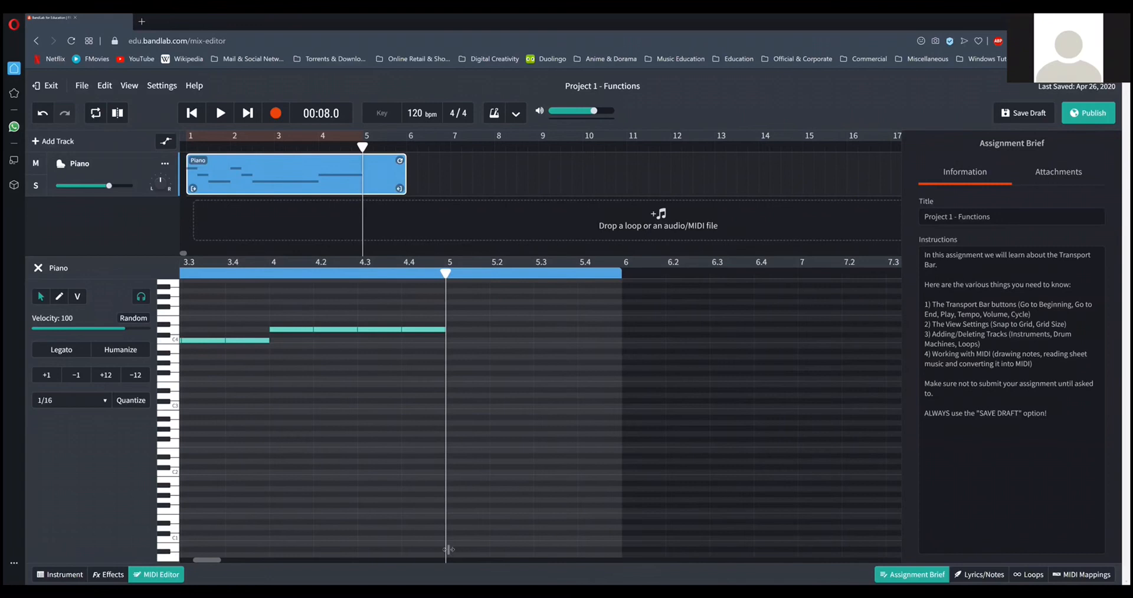
{"action": "right_click", "coordinate": [461, 328]}
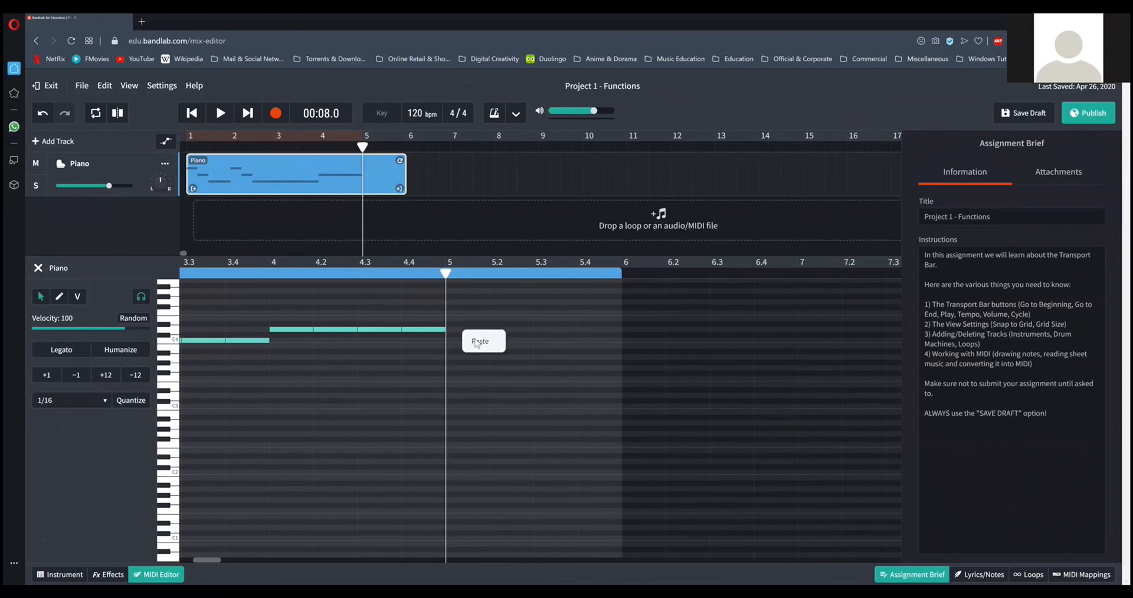
{"action": "left_click", "coordinate": [479, 341]}
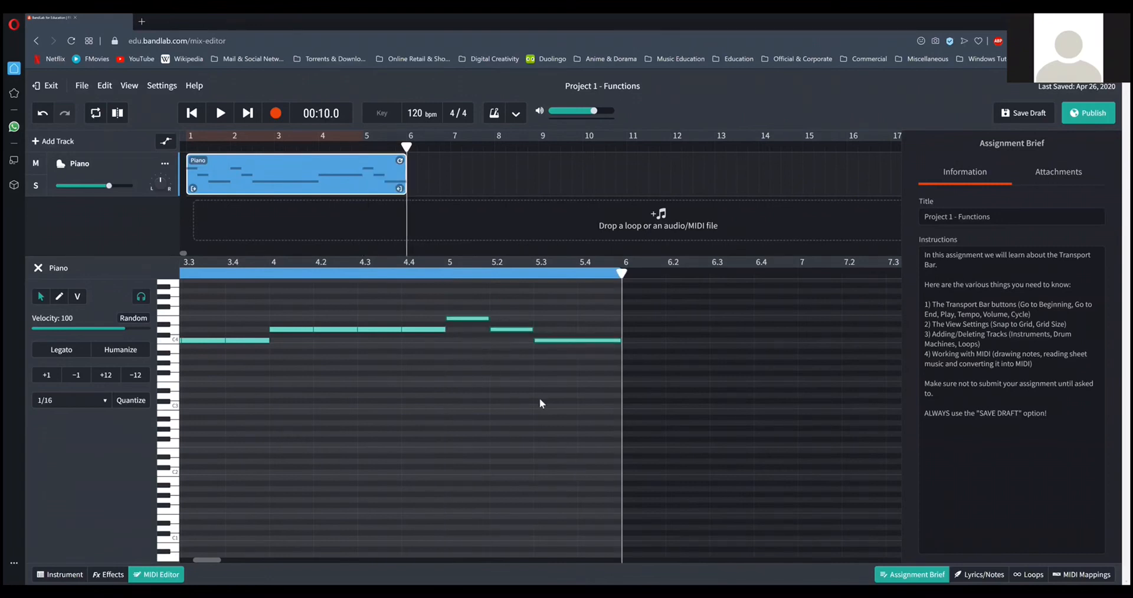
Play the whole melody from the beginning through bar 5, stop playback and close the MIDI Editor.
{"action": "left_click", "coordinate": [193, 116]}
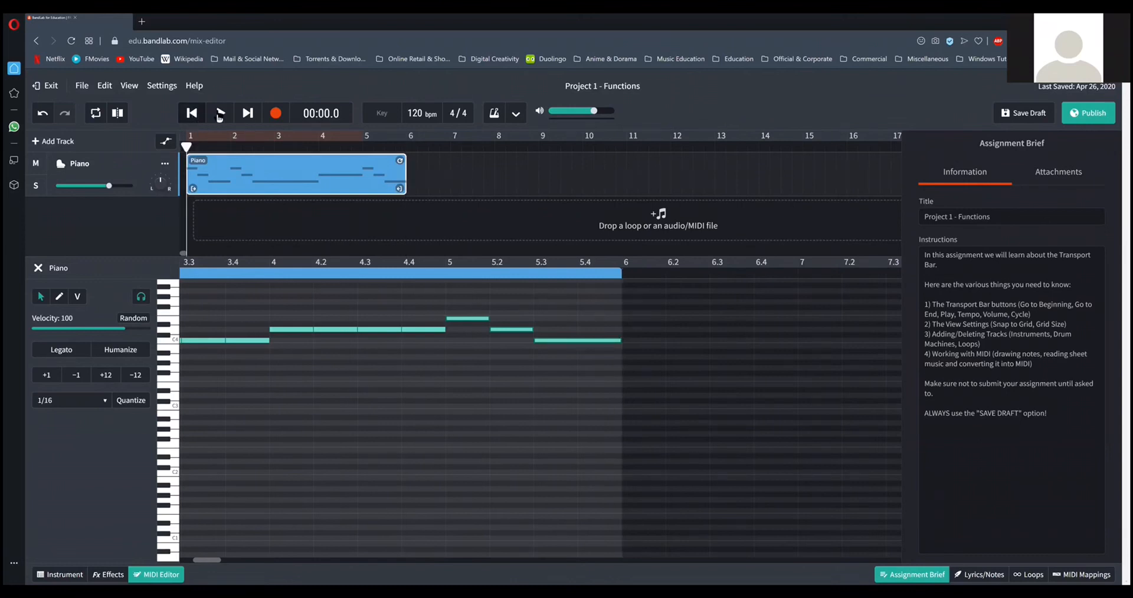
{"action": "left_click_drag", "start_coordinate": [207, 560], "coordinate": [193, 561]}
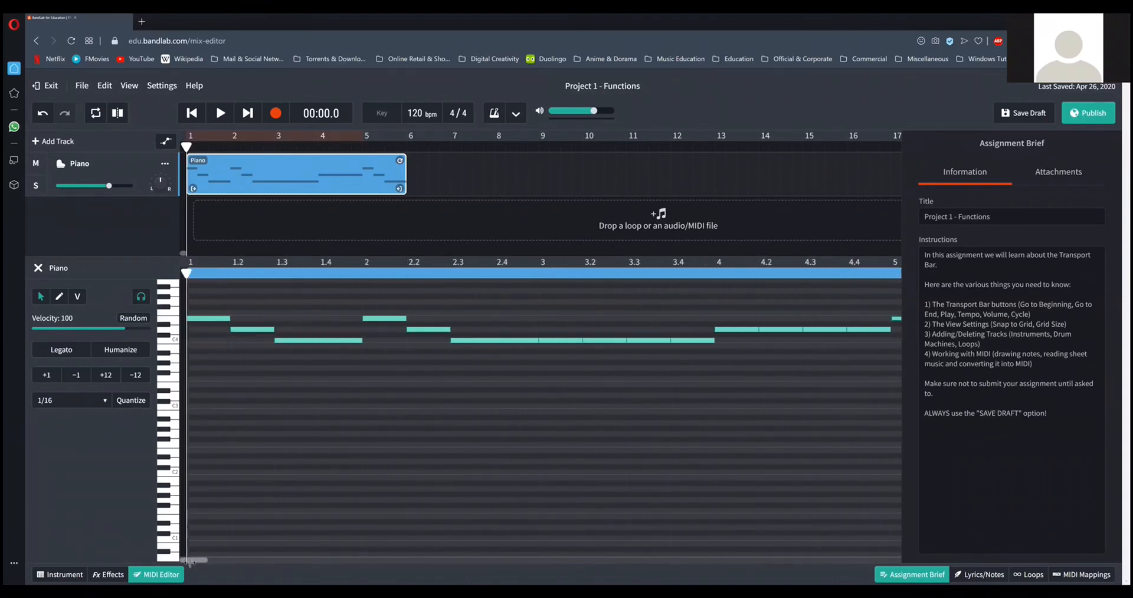
{"action": "left_click", "coordinate": [221, 114]}
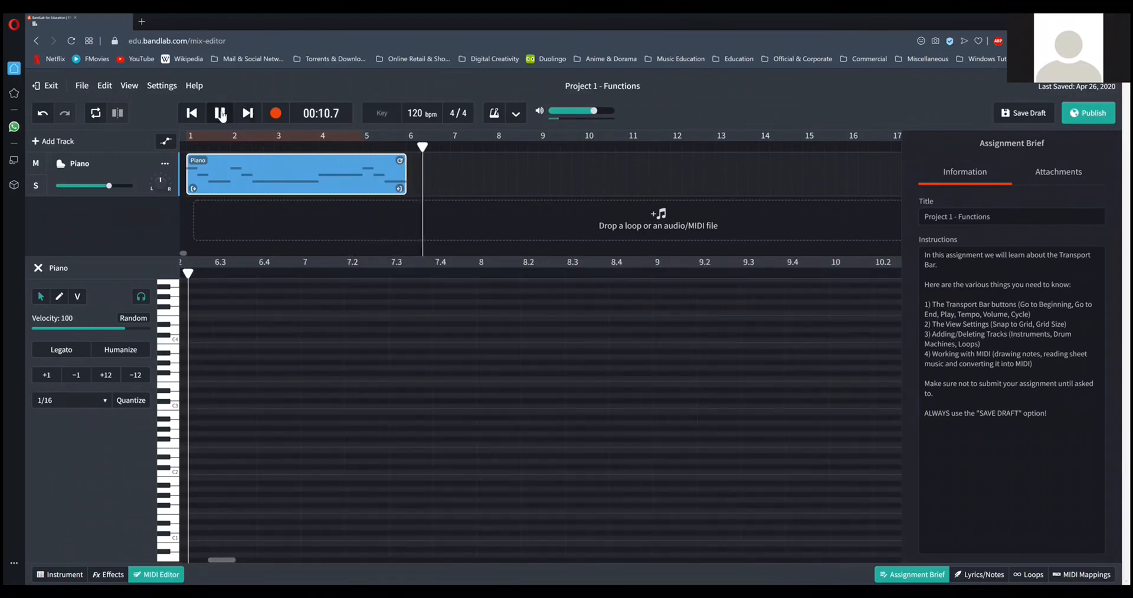
{"action": "left_click", "coordinate": [220, 114]}
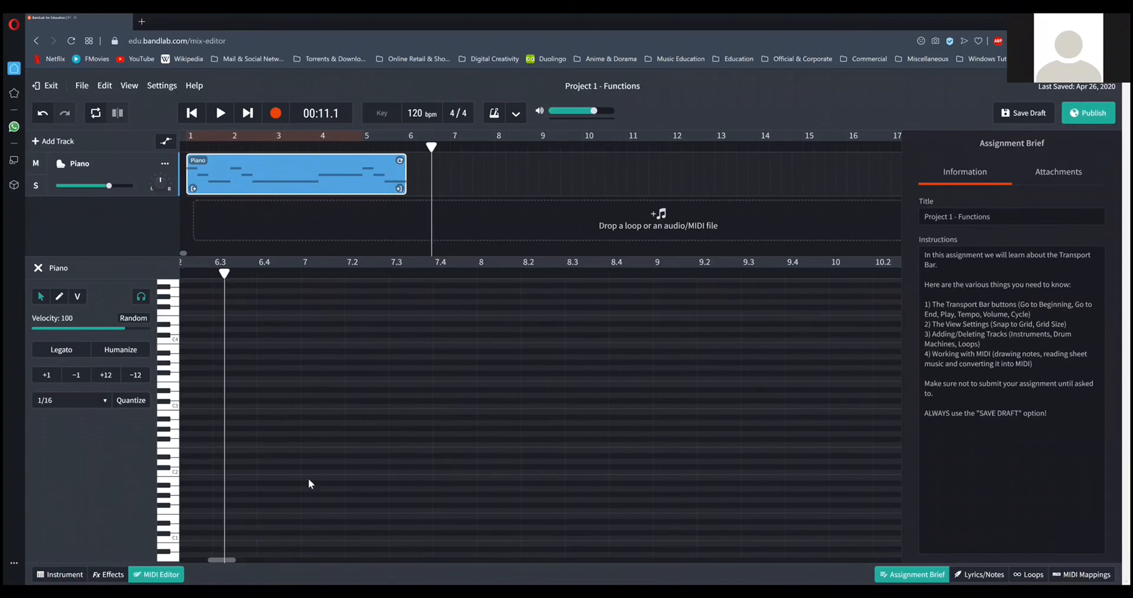
{"action": "left_click", "coordinate": [158, 573]}
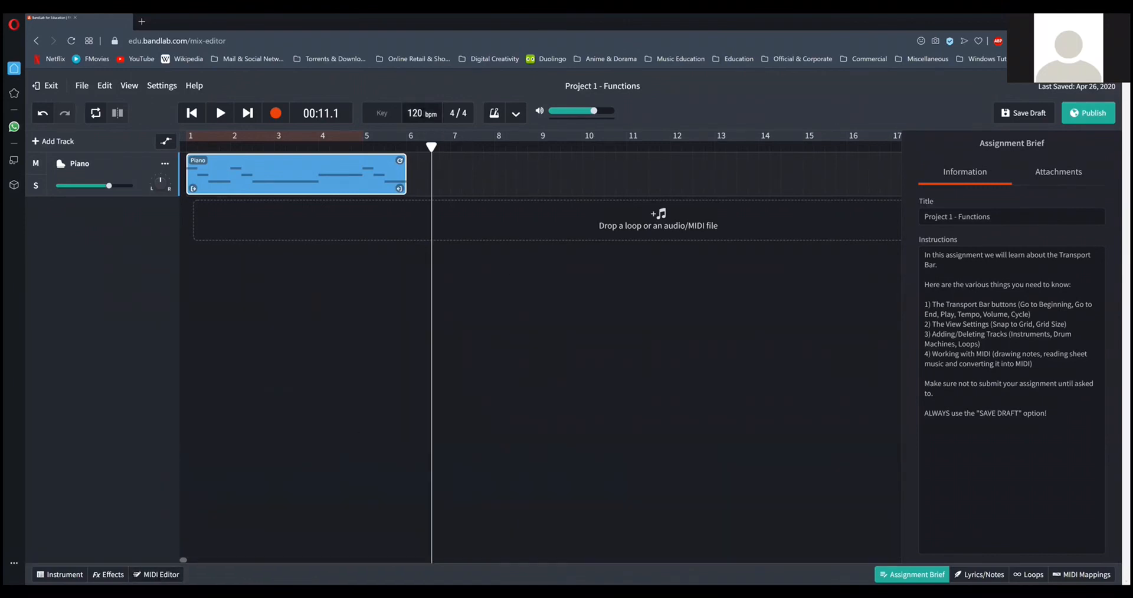
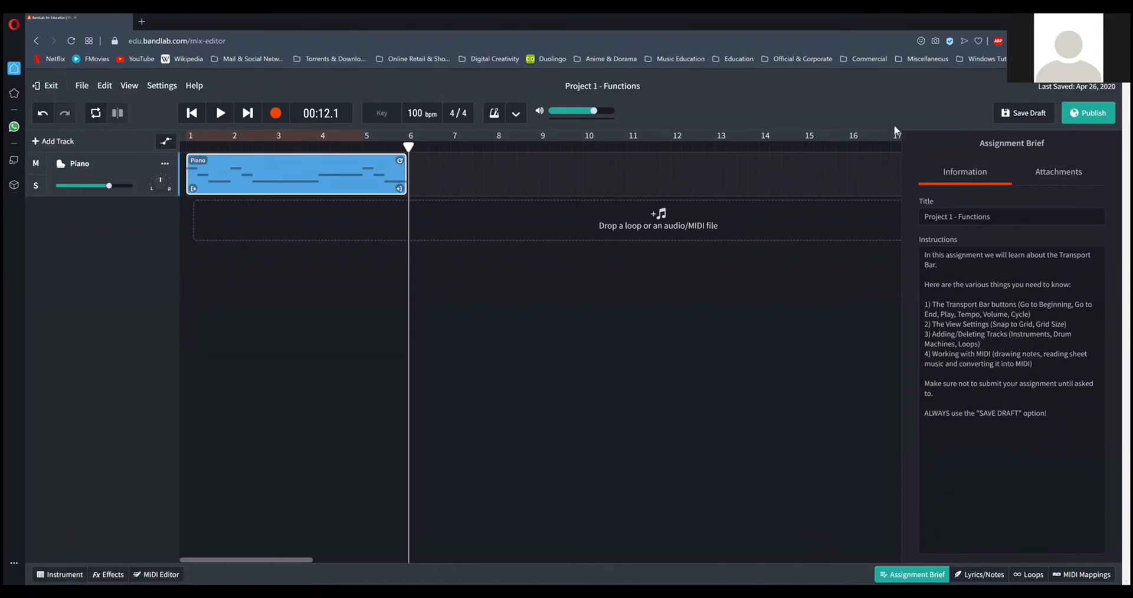
Start exiting the project, cancel the save prompt, and review the Grid Size options.
{"action": "left_click", "coordinate": [49, 88]}
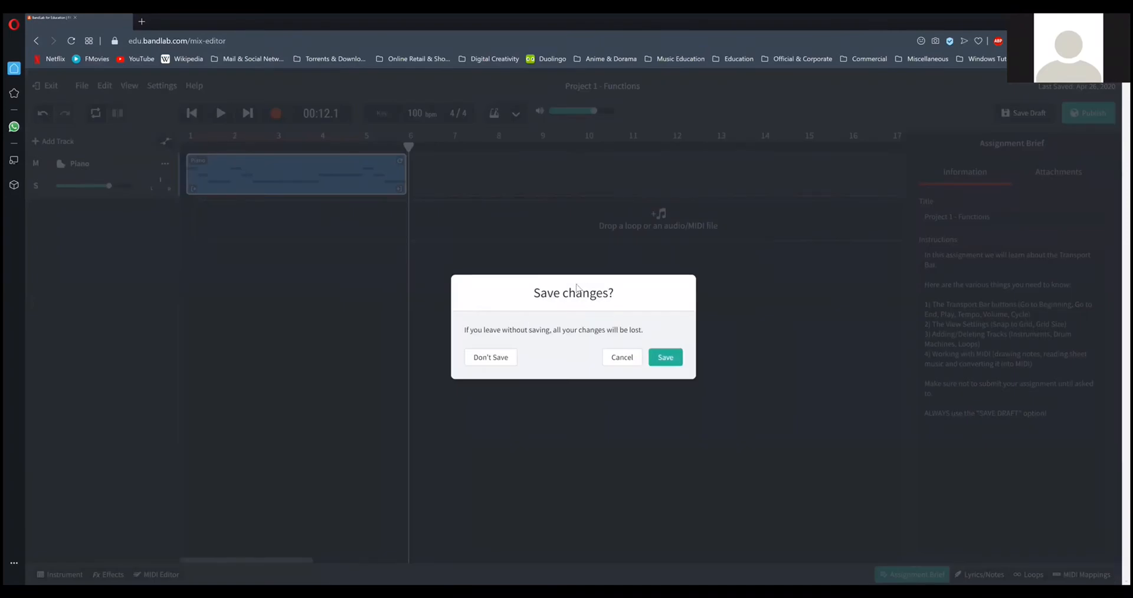
{"action": "left_click", "coordinate": [622, 359]}
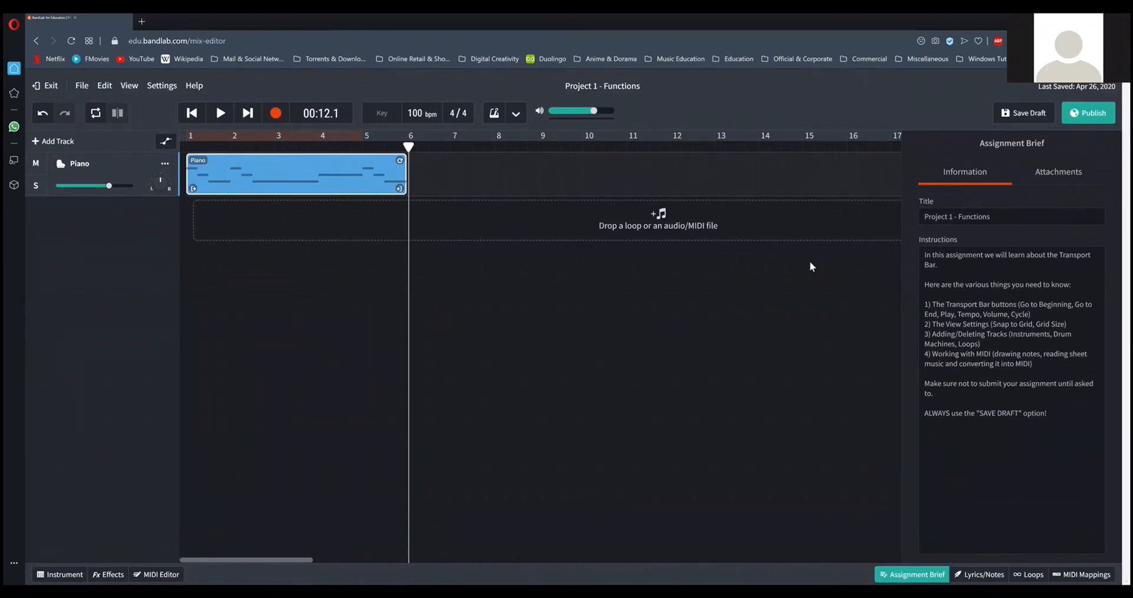
{"action": "left_click", "coordinate": [130, 86]}
{"action": "mouse_move", "coordinate": [193, 126]}
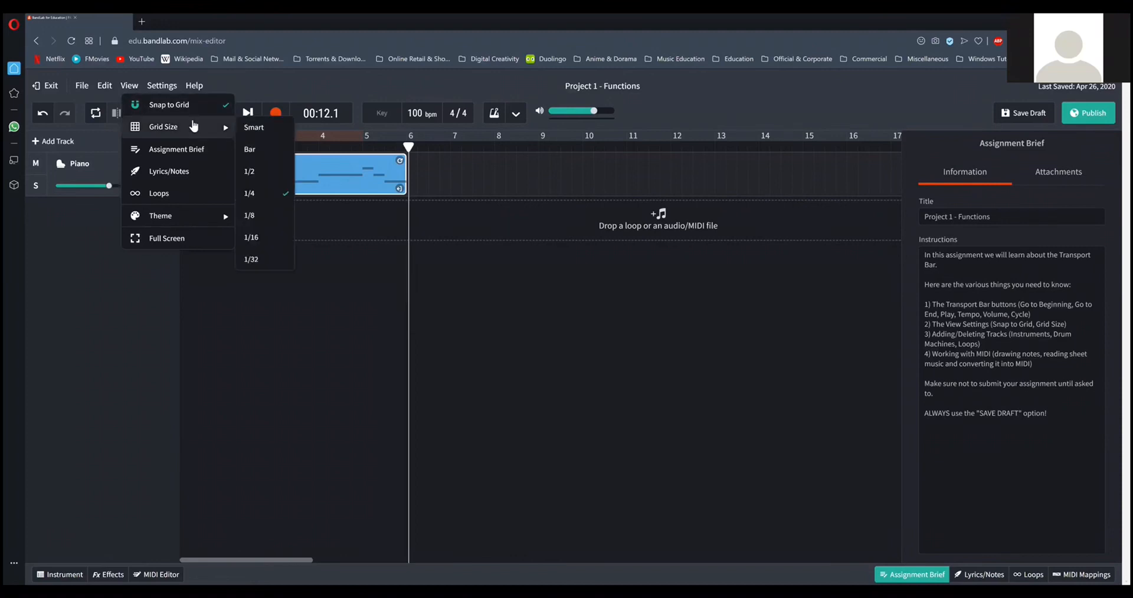
{"action": "left_click", "coordinate": [502, 272]}
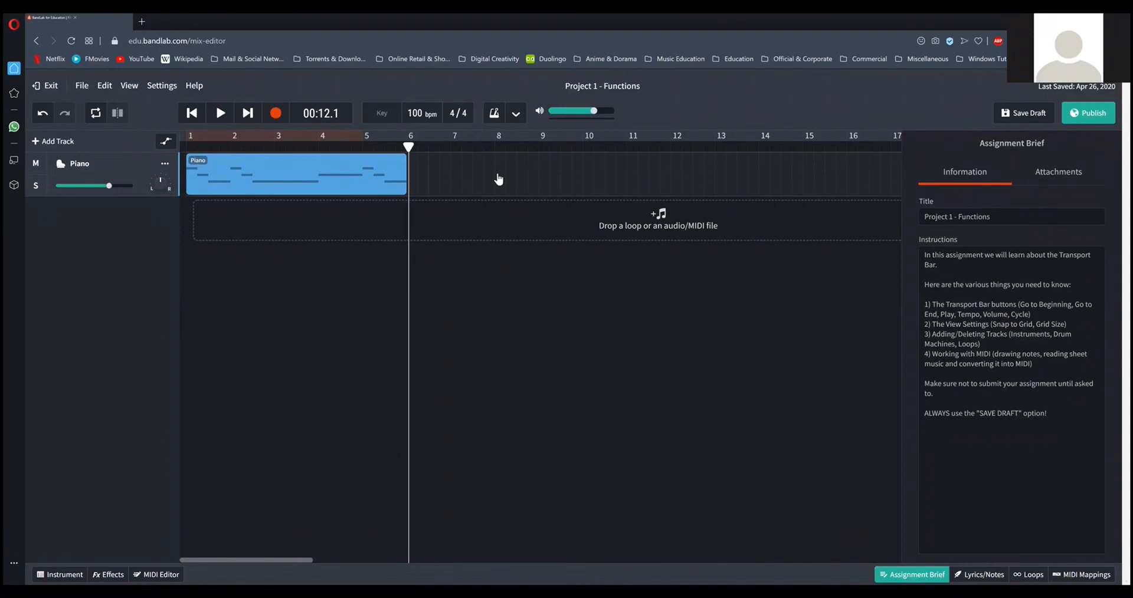
Review the Hot Cross Buns sheet in Adobe Acrobat and the new track types available in the BandLab project.
{"action": "key", "text": "alt+Tab"}
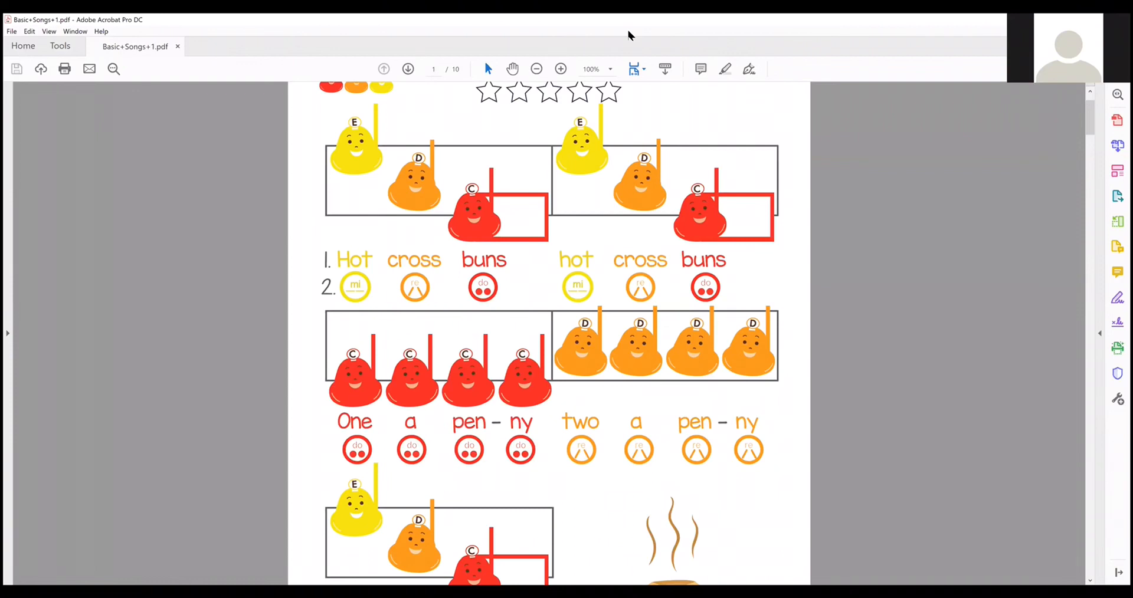
{"action": "key", "text": "alt+Tab"}
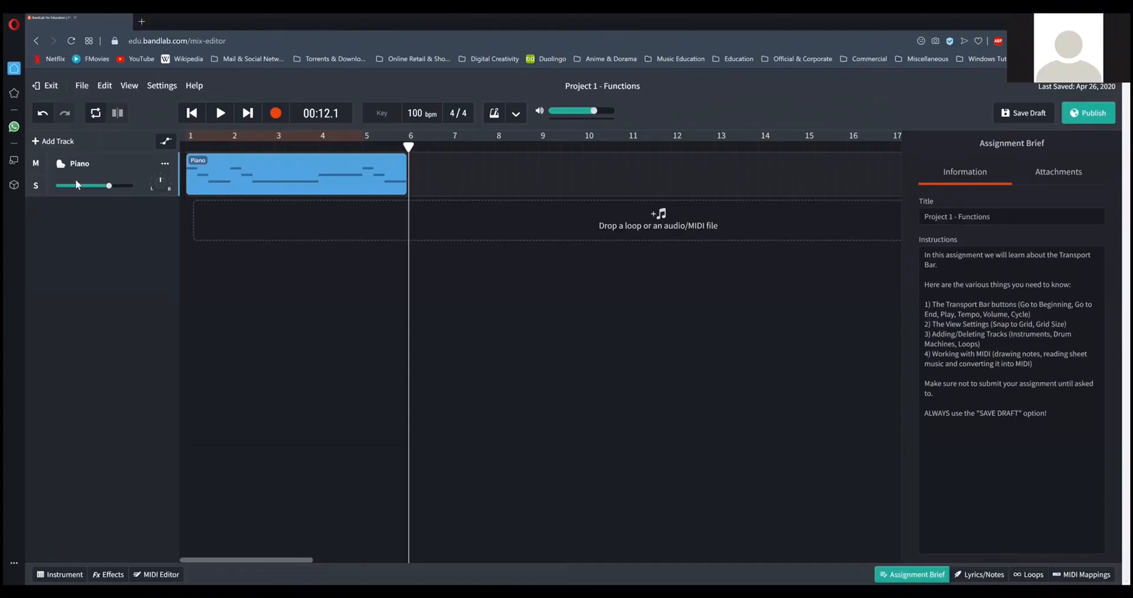
{"action": "left_click", "coordinate": [54, 142]}
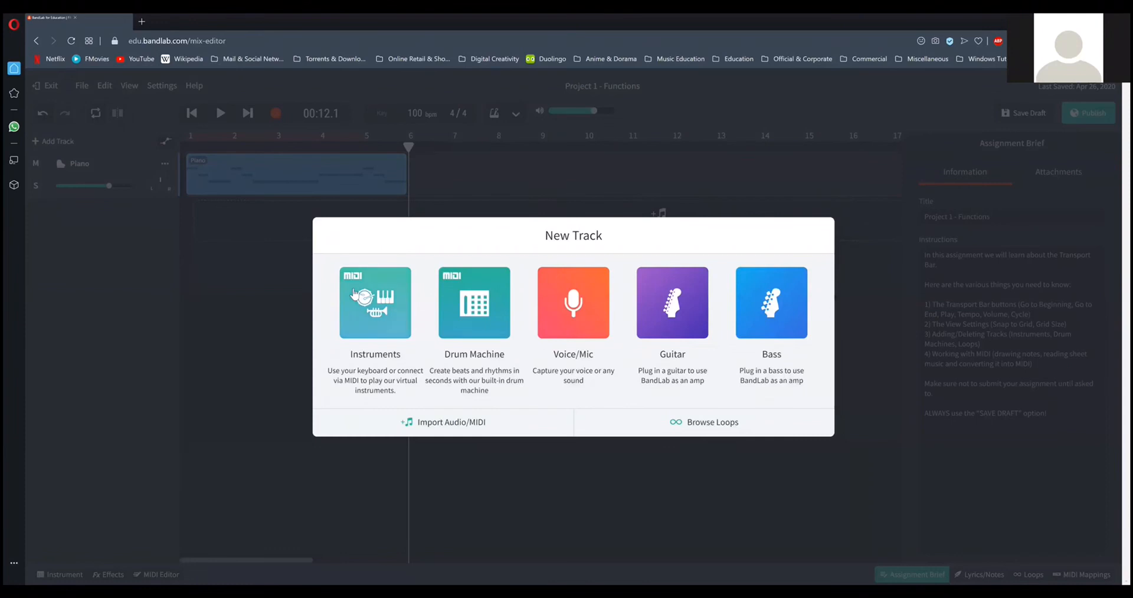
{"action": "left_click", "coordinate": [686, 487]}
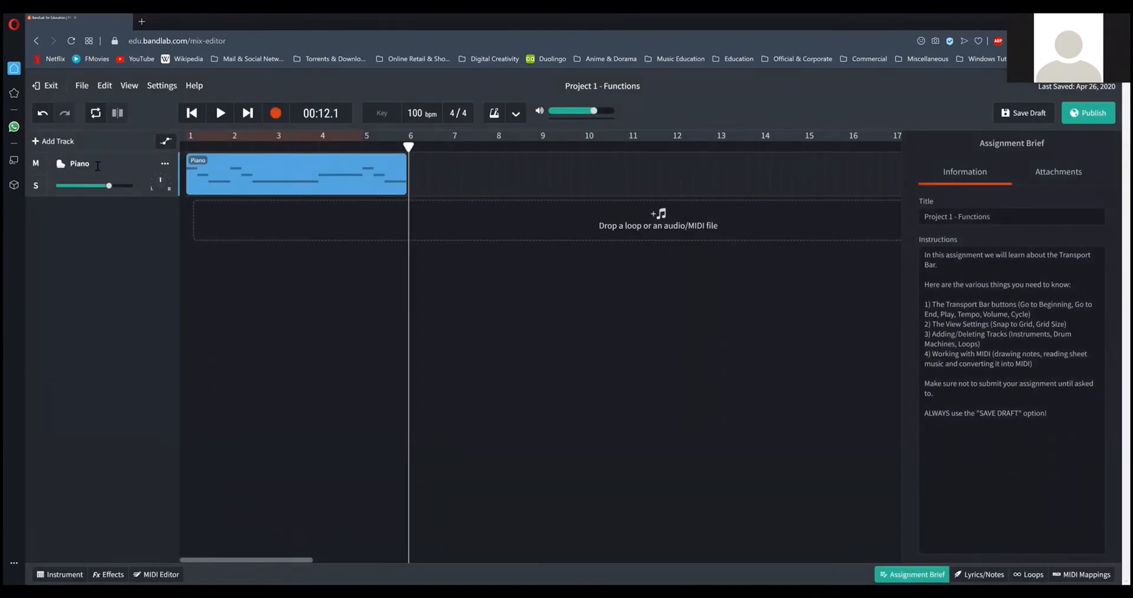
{"action": "left_click", "coordinate": [95, 164]}
{"action": "double_click", "coordinate": [95, 164]}
{"action": "left_click", "coordinate": [127, 222]}
Open the Piano region in the MIDI Editor and show its notes from bar 1 around C4.
{"action": "left_click", "coordinate": [143, 576]}
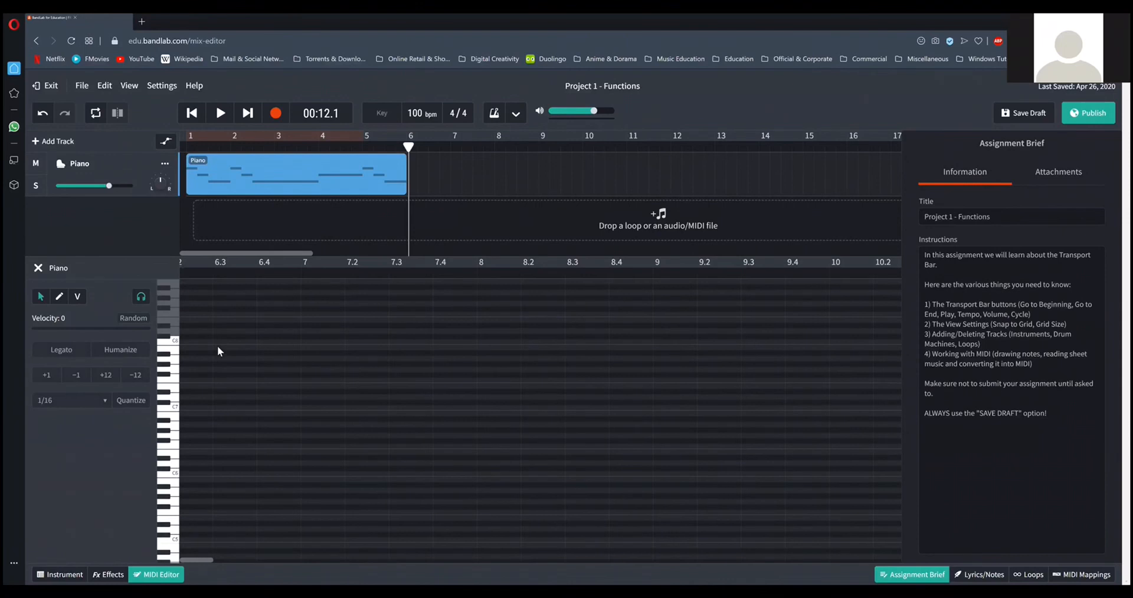
{"action": "scroll", "coordinate": [223, 365], "scroll_direction": "up", "scroll_amount": 2}
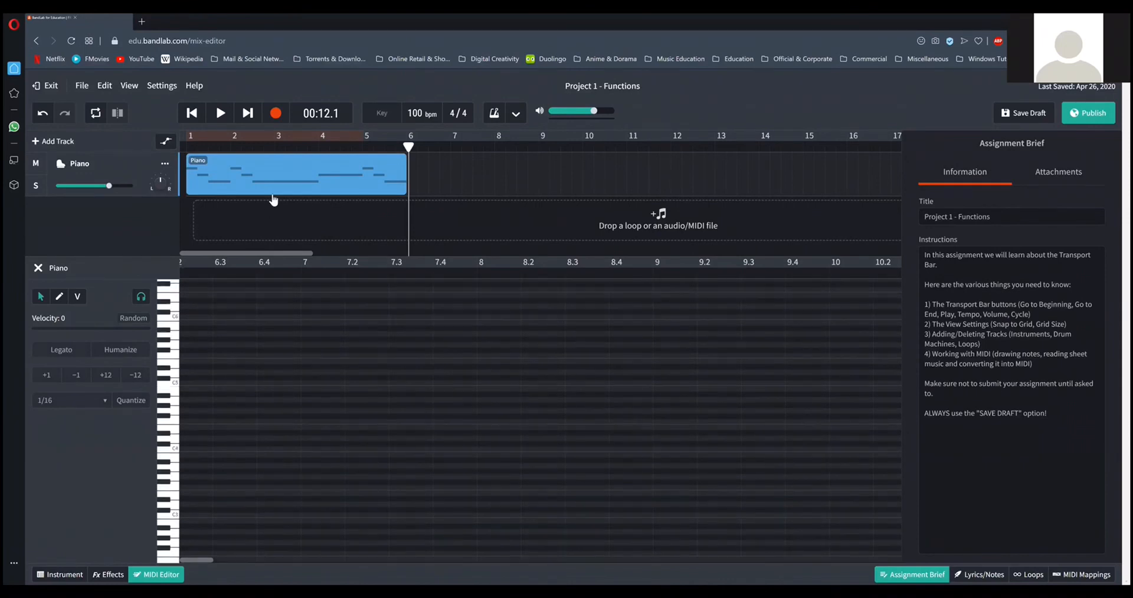
{"action": "left_click", "coordinate": [277, 180]}
{"action": "scroll", "coordinate": [236, 397], "scroll_direction": "up", "scroll_amount": 2}
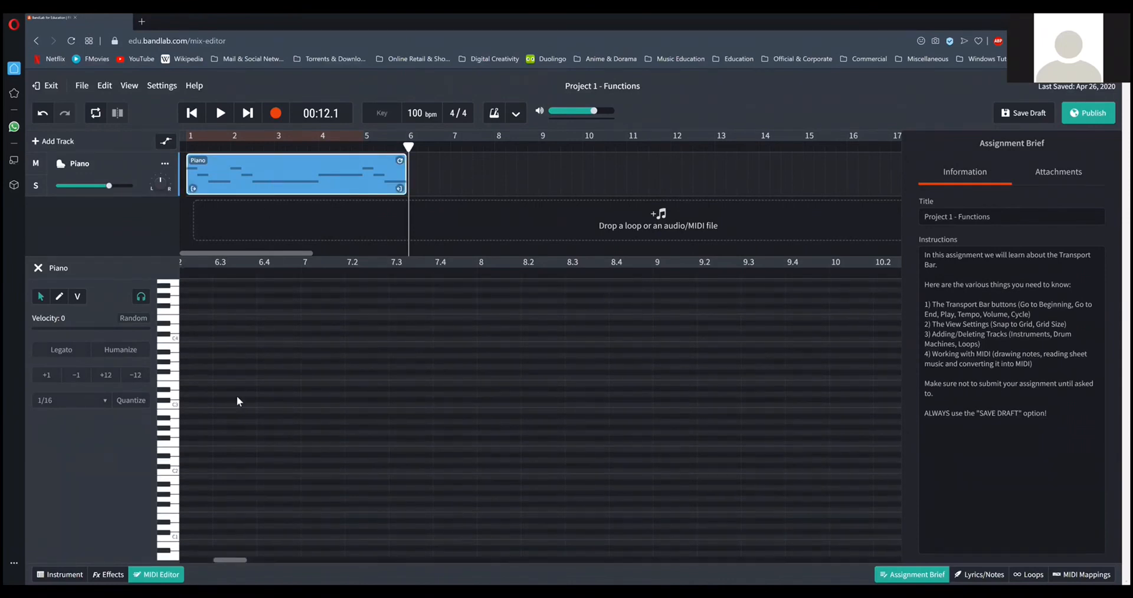
{"action": "scroll", "coordinate": [237, 397], "scroll_direction": "down", "scroll_amount": 4}
{"action": "scroll", "coordinate": [380, 391], "scroll_direction": "up", "scroll_amount": 4}
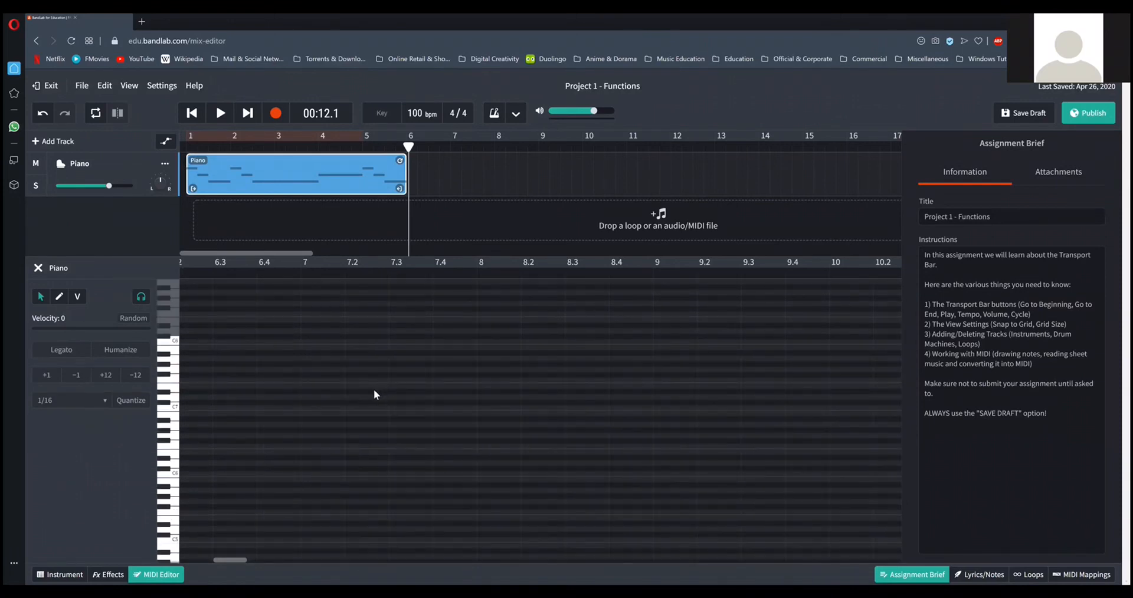
{"action": "scroll", "coordinate": [183, 387], "scroll_direction": "down", "scroll_amount": 4}
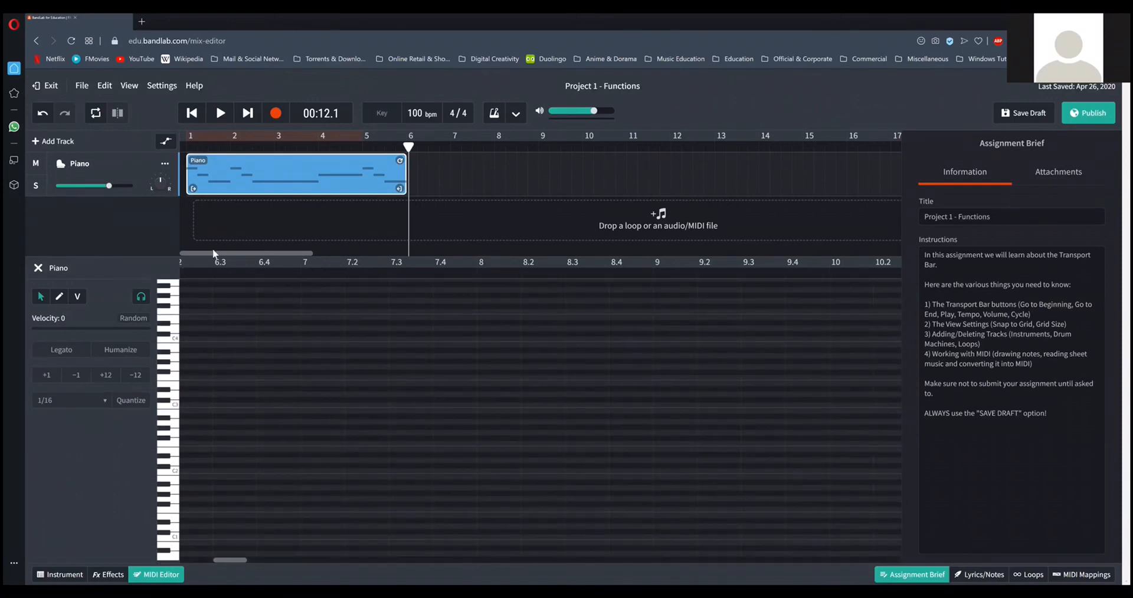
{"action": "left_click", "coordinate": [252, 177]}
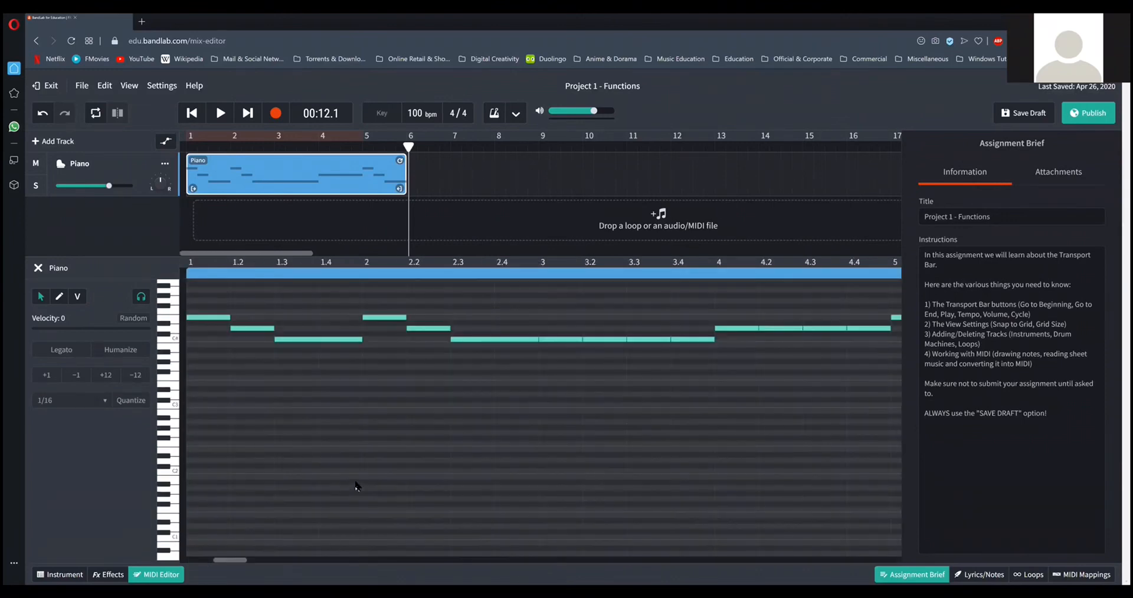
{"action": "scroll", "coordinate": [343, 369], "scroll_direction": "up", "scroll_amount": 2}
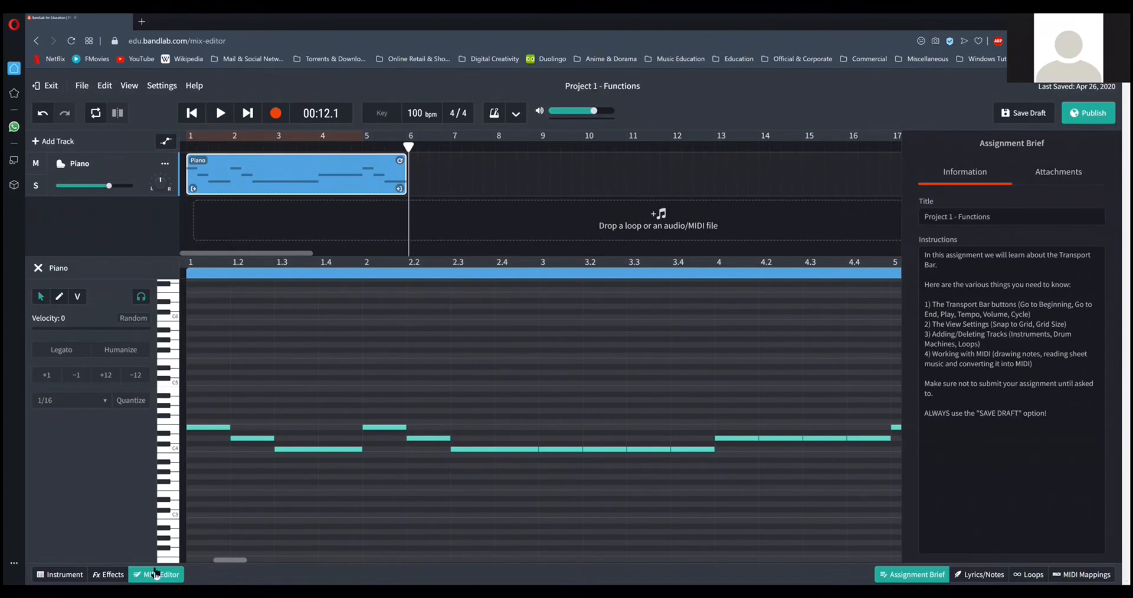
Look at the Piano track's instrument settings and close them.
{"action": "left_click", "coordinate": [52, 576]}
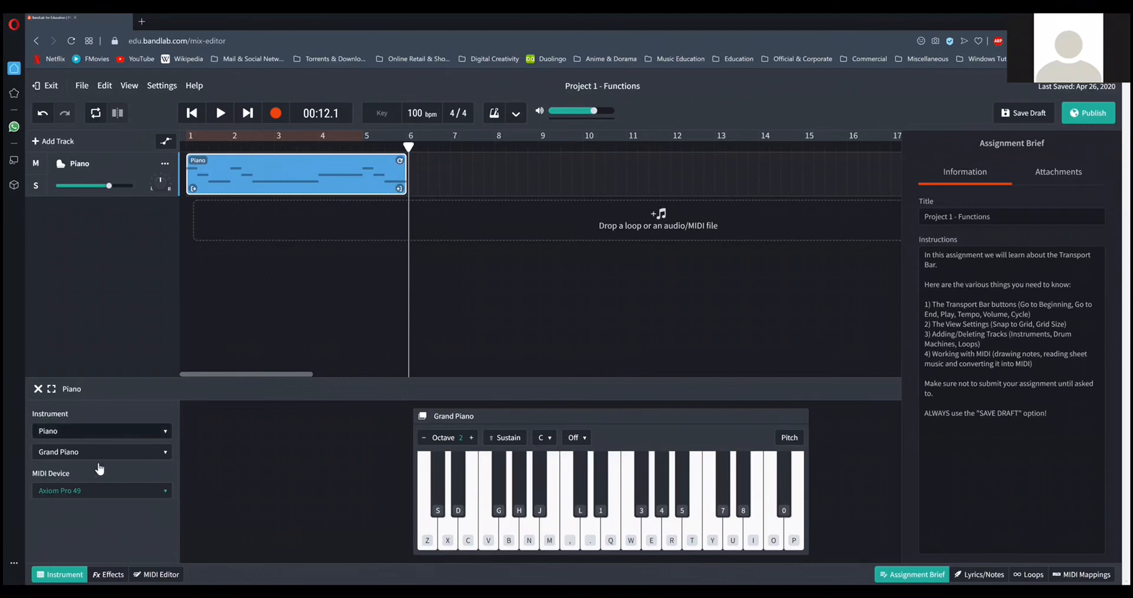
{"action": "left_click", "coordinate": [73, 573]}
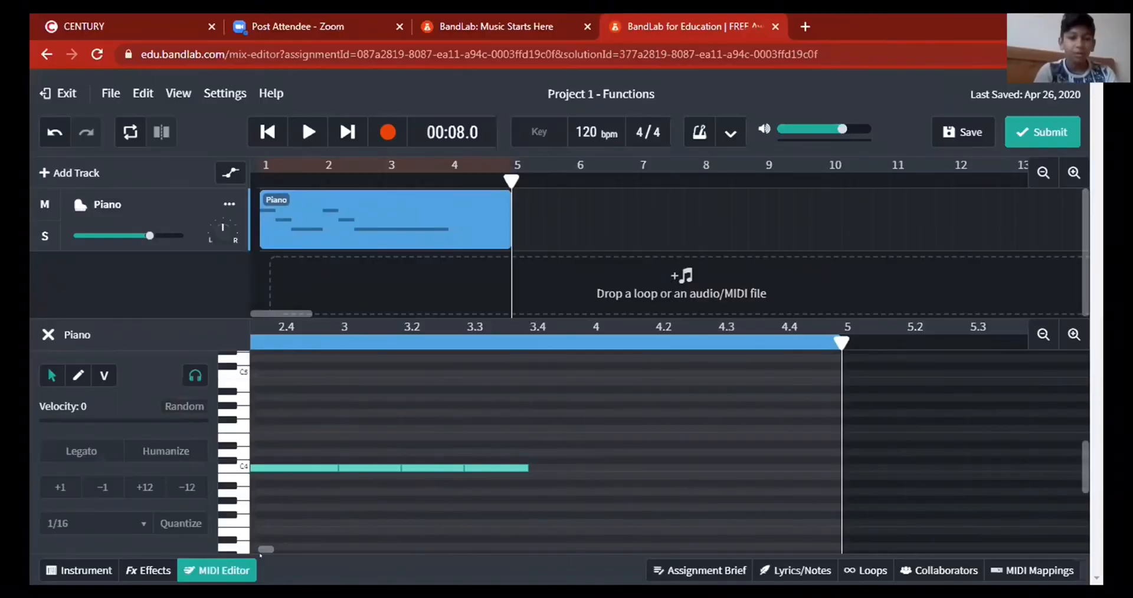
Draw C4 notes in the Piano region to fill beat 3.4 up to the start of bar 4.
{"action": "left_click_drag", "start_coordinate": [264, 550], "coordinate": [256, 547]}
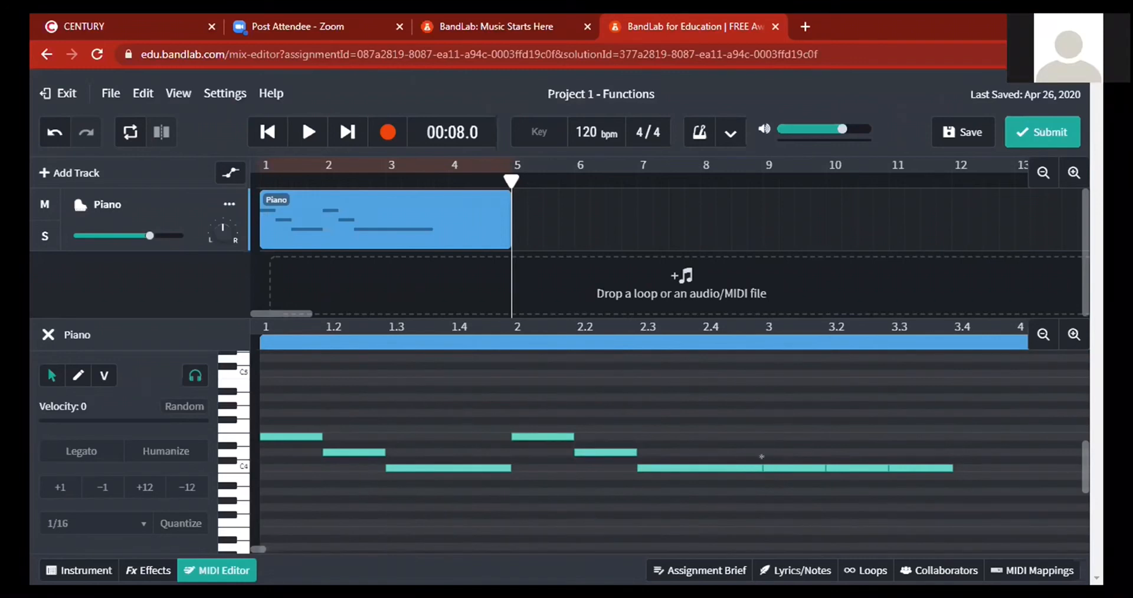
{"action": "left_click", "coordinate": [78, 375]}
{"action": "left_click", "coordinate": [967, 468]}
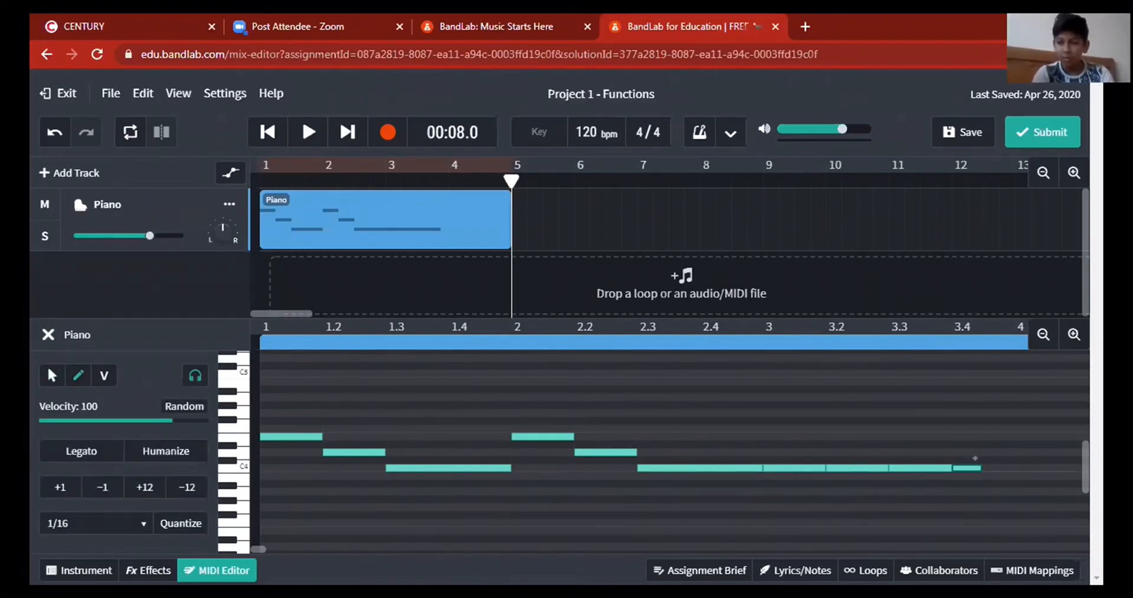
{"action": "left_click_drag", "start_coordinate": [991, 458], "coordinate": [1003, 459]}
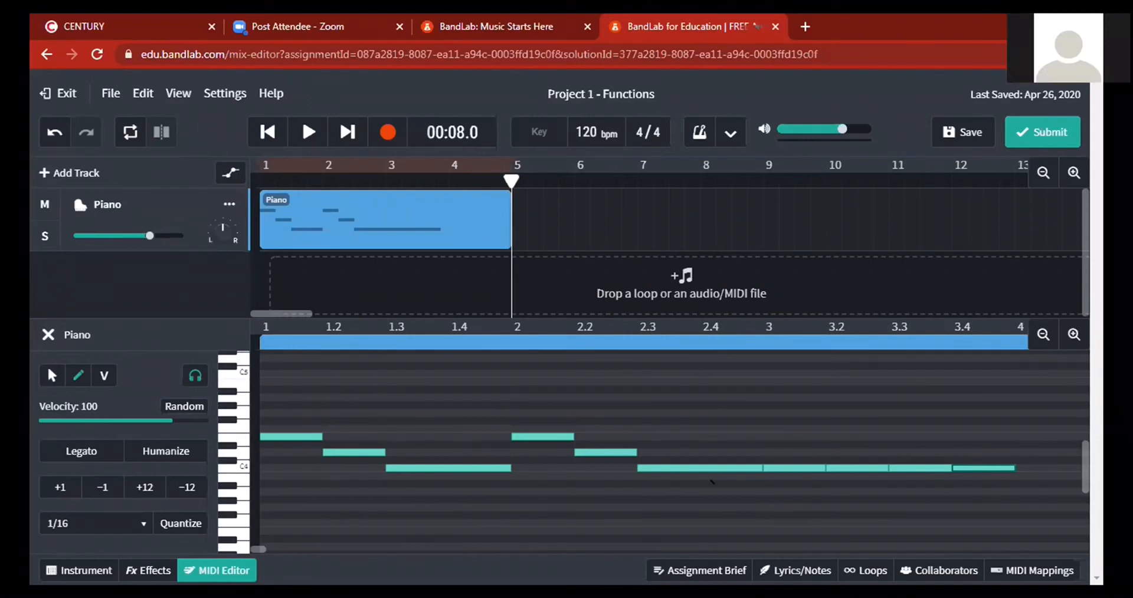
Select all the C4 notes of bar 3 in the Piano region and copy them.
{"action": "left_click_drag", "start_coordinate": [259, 549], "coordinate": [269, 548]}
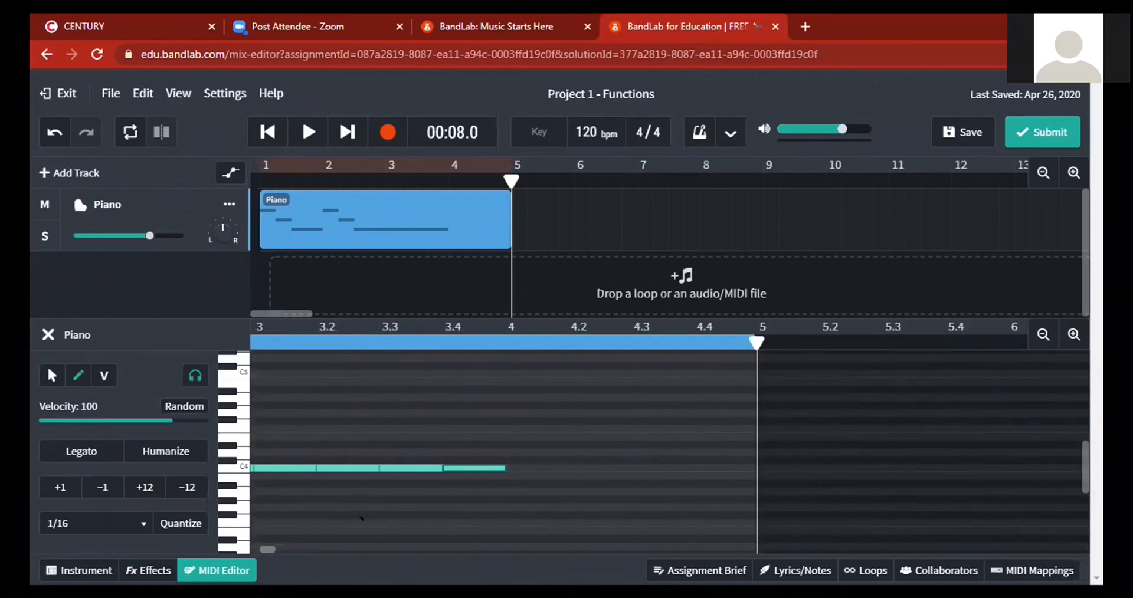
{"action": "left_click_drag", "start_coordinate": [270, 548], "coordinate": [268, 548]}
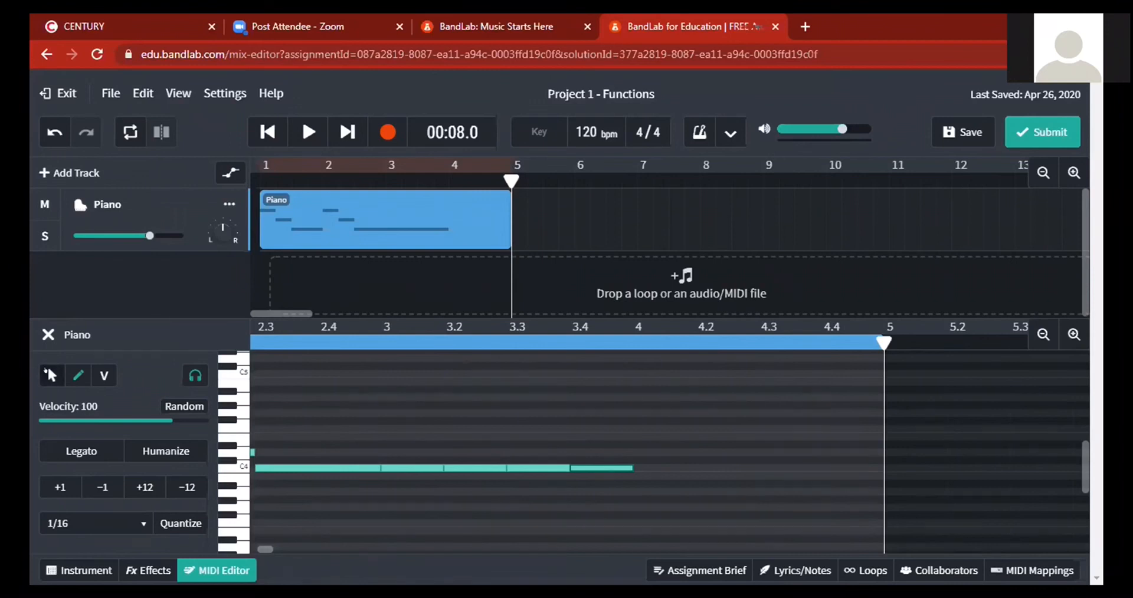
{"action": "left_click", "coordinate": [47, 373]}
{"action": "left_click_drag", "start_coordinate": [412, 456], "coordinate": [597, 494]}
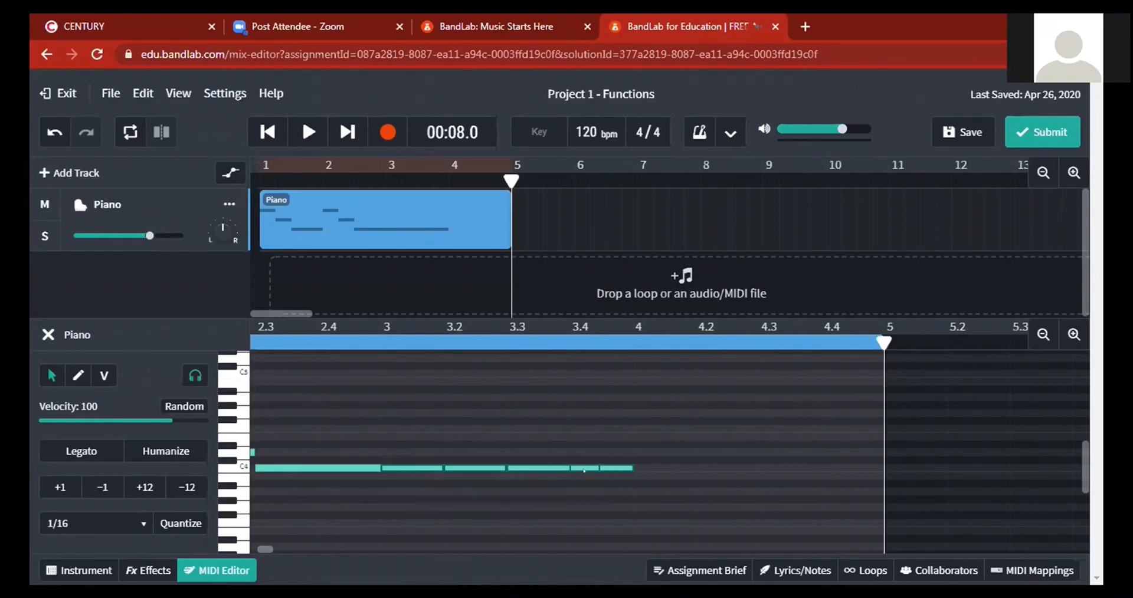
{"action": "double_click", "coordinate": [598, 461]}
{"action": "left_click_drag", "start_coordinate": [625, 459], "coordinate": [615, 459]}
{"action": "left_click", "coordinate": [699, 457]}
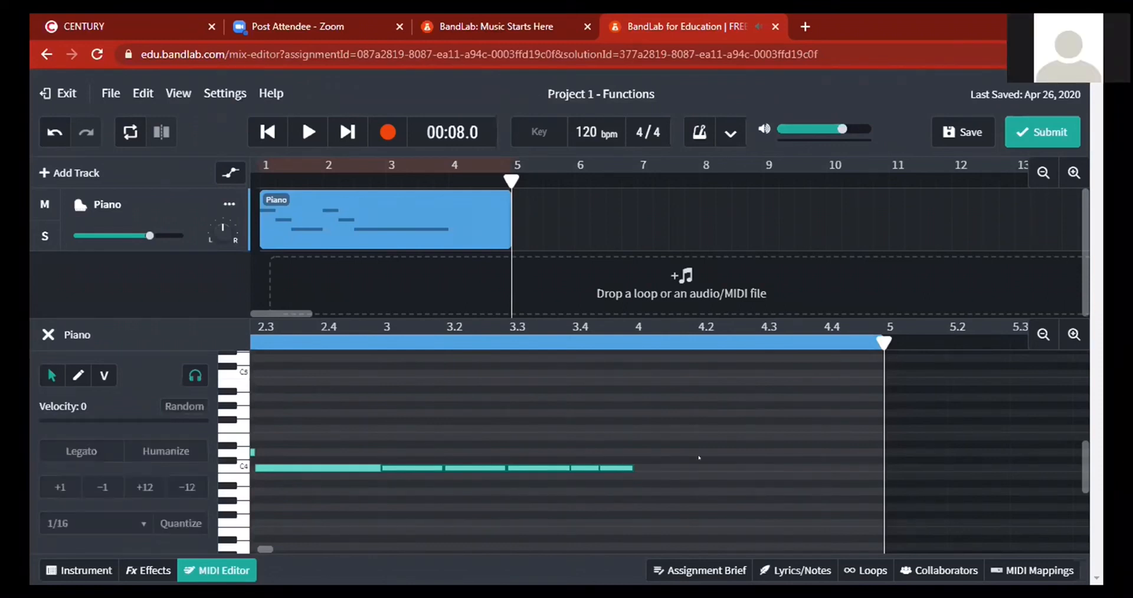
{"action": "left_click", "coordinate": [611, 467]}
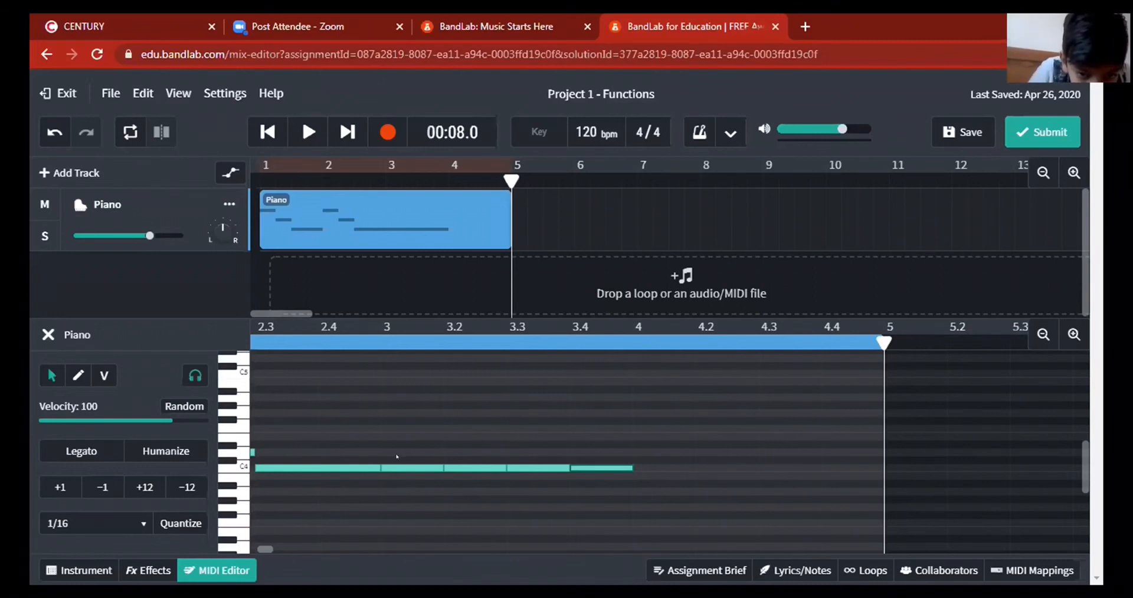
{"action": "left_click_drag", "start_coordinate": [410, 457], "coordinate": [596, 481]}
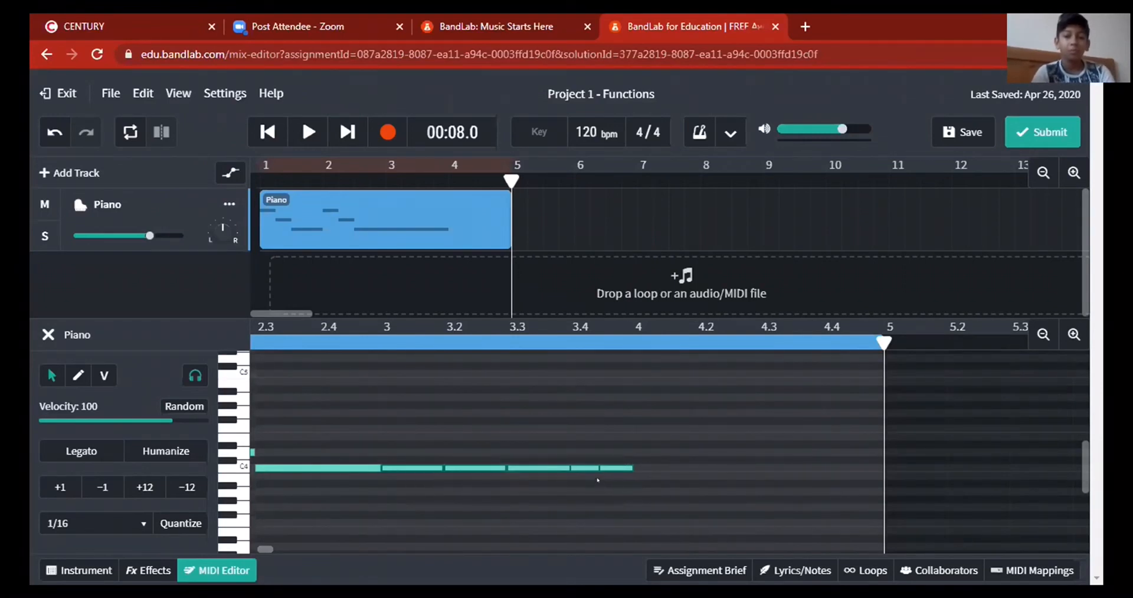
{"action": "right_click", "coordinate": [547, 468]}
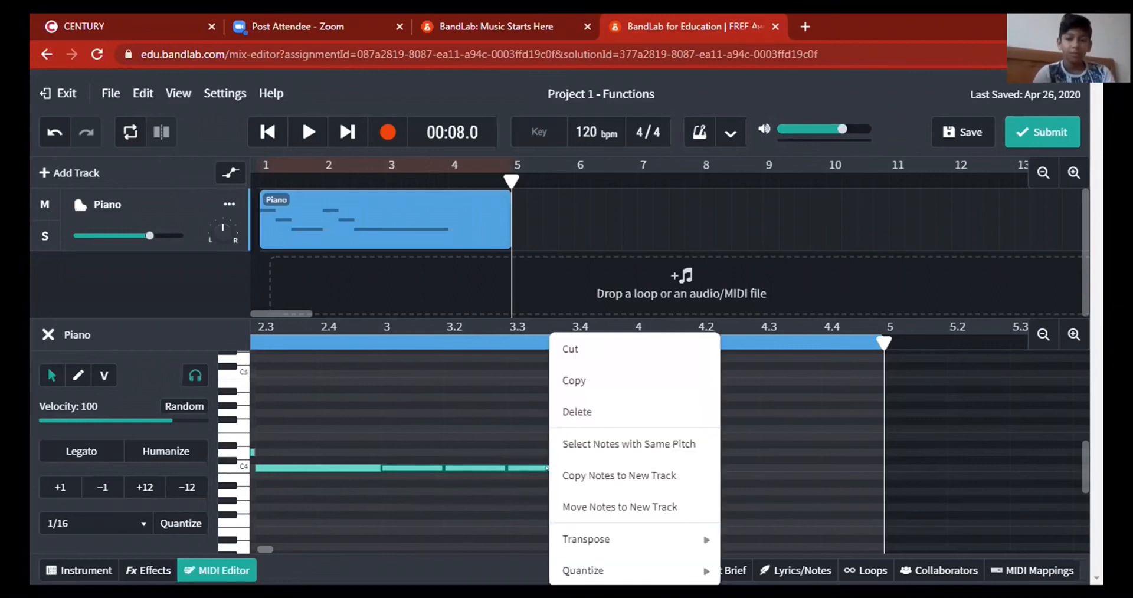
{"action": "left_click", "coordinate": [550, 381]}
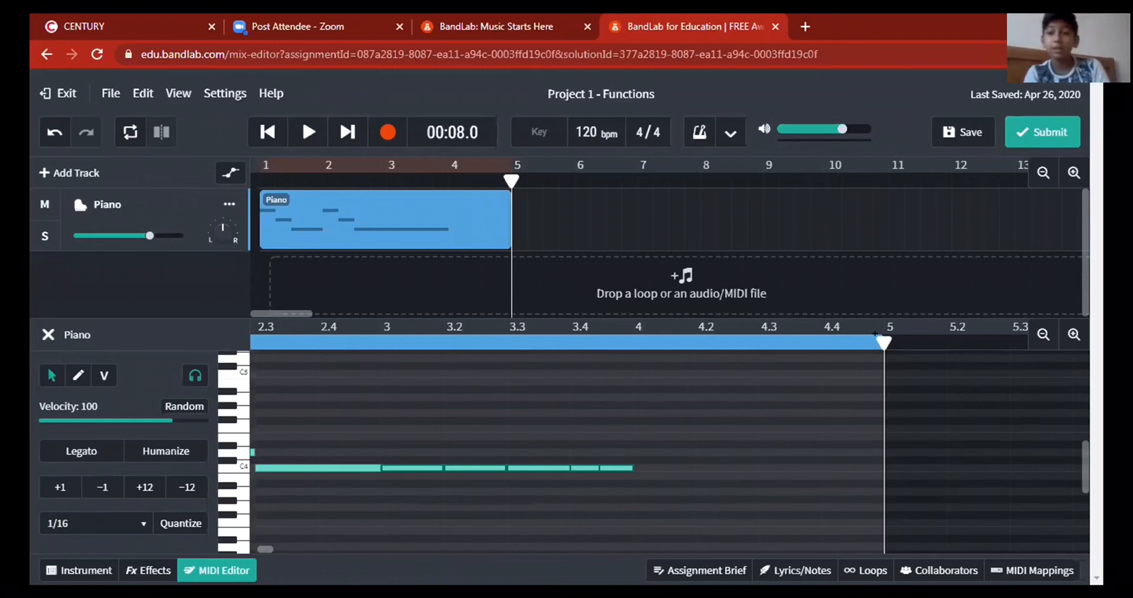
Paste the copied notes at the start of bar 4 and raise them from C4 to D4.
{"action": "left_click_drag", "start_coordinate": [759, 346], "coordinate": [627, 334]}
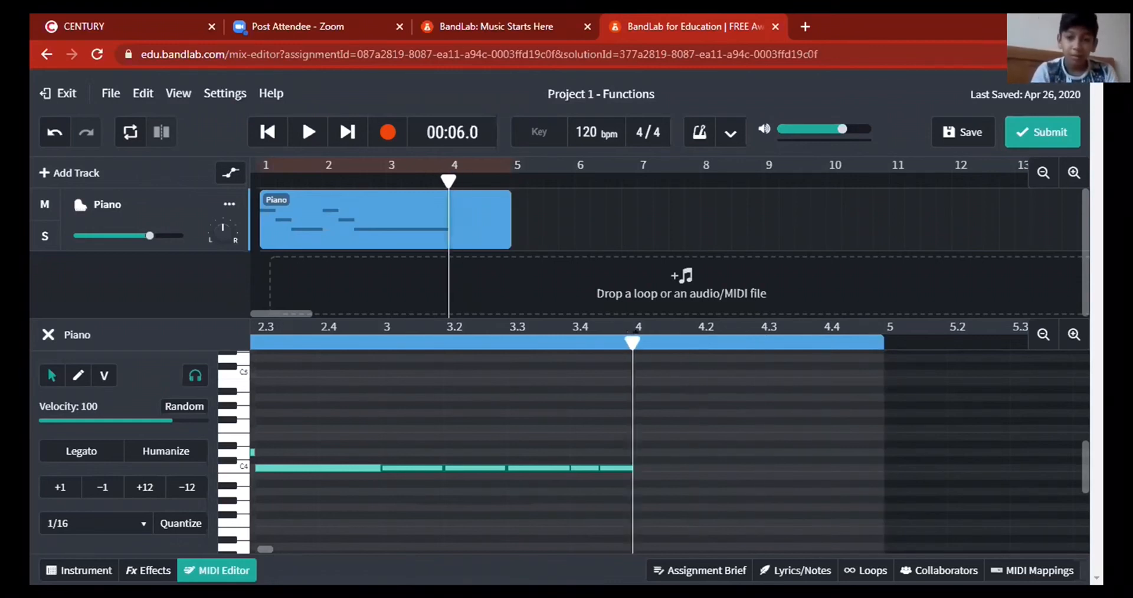
{"action": "right_click", "coordinate": [647, 456]}
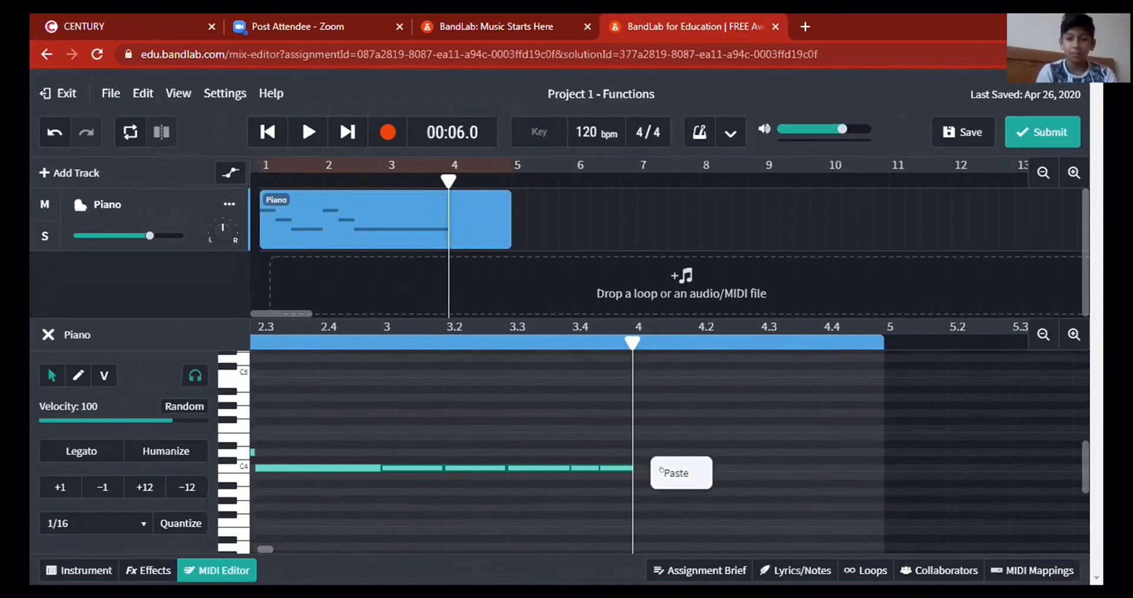
{"action": "left_click", "coordinate": [661, 468]}
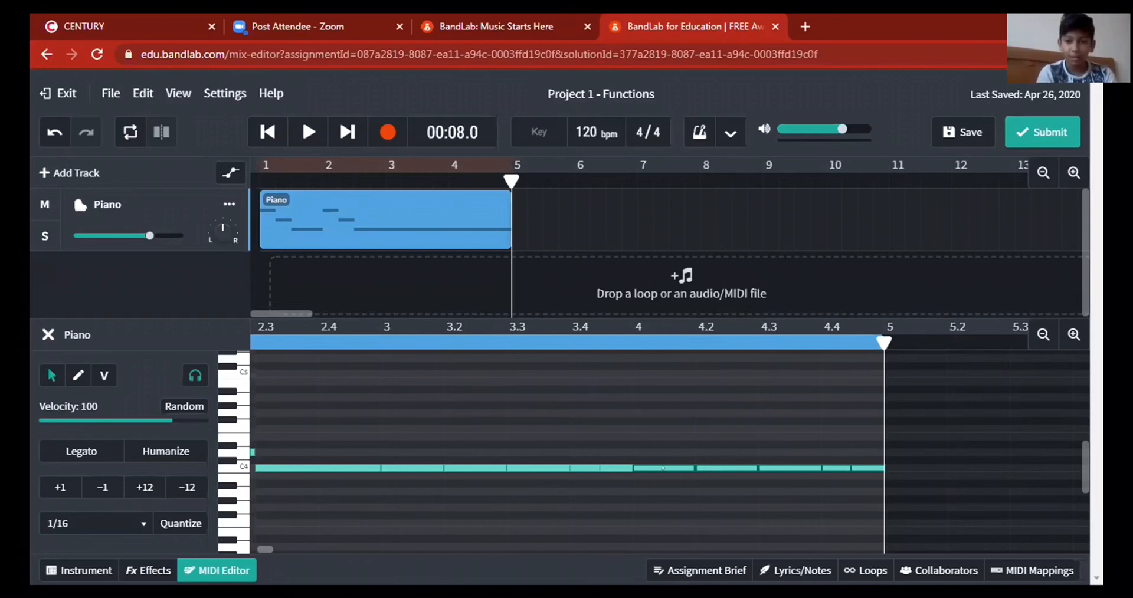
{"action": "left_click_drag", "start_coordinate": [663, 467], "coordinate": [663, 445]}
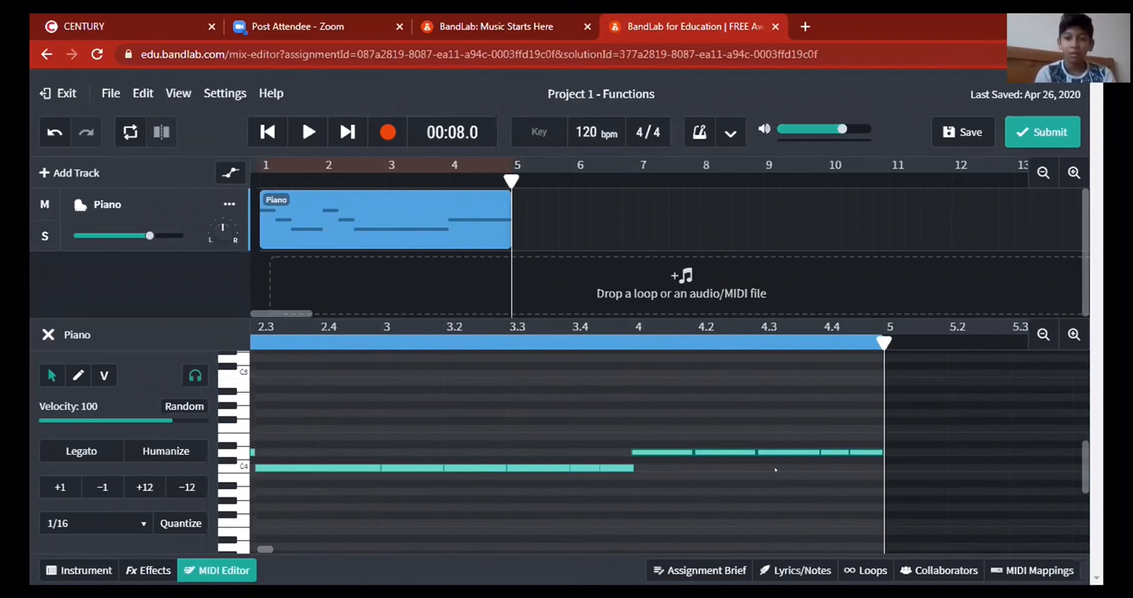
Inspect the short D4 notes on beat 4.4 and clear the note selection.
{"action": "left_click", "coordinate": [851, 454]}
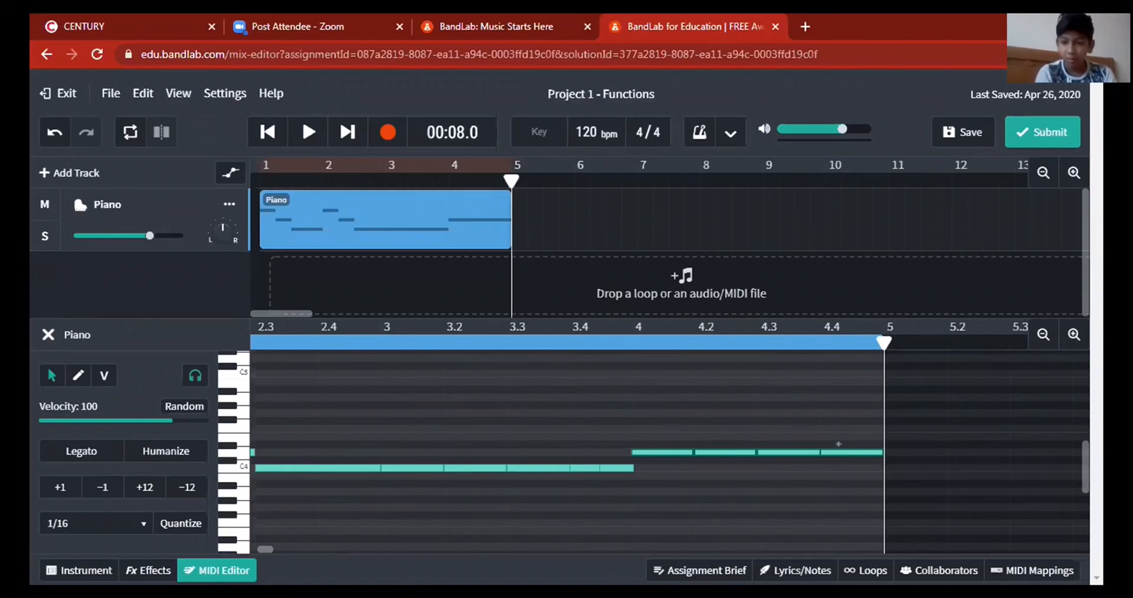
{"action": "left_click", "coordinate": [841, 445]}
{"action": "left_click", "coordinate": [865, 446]}
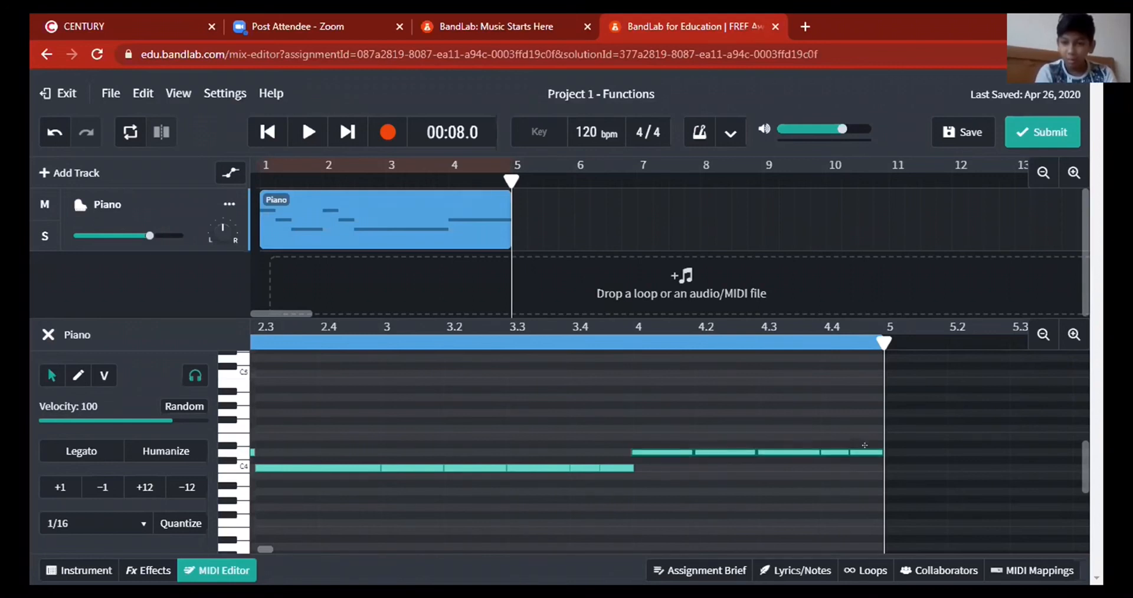
{"action": "left_click", "coordinate": [810, 503]}
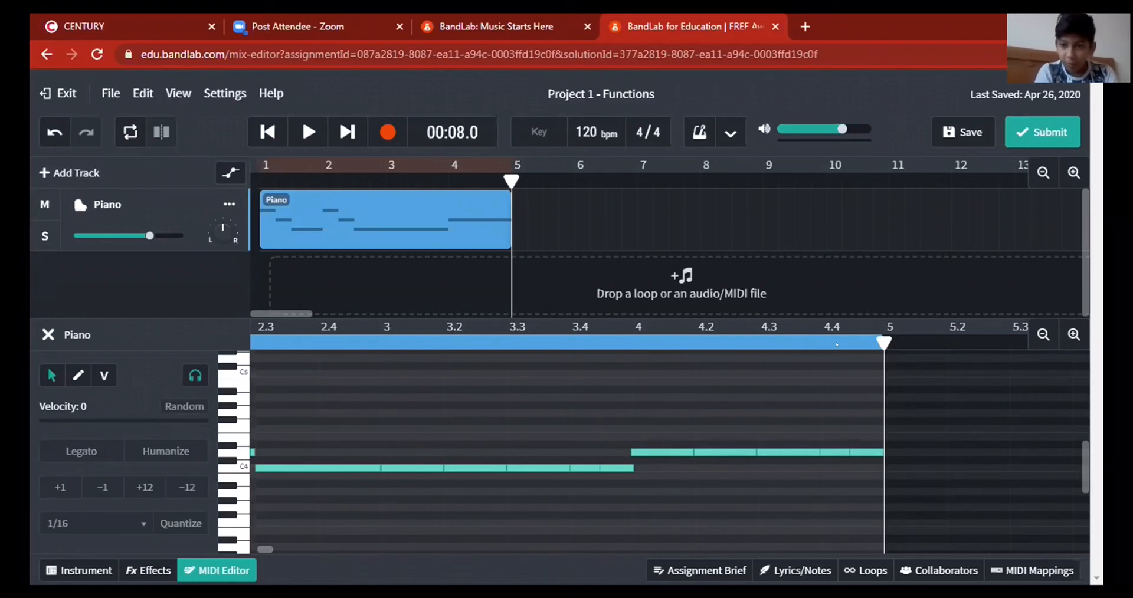
Turn the two short D4 notes on beat 4.4 and the two short C4 notes on beat 3.4 into single full-beat notes.
{"action": "left_click", "coordinate": [836, 453]}
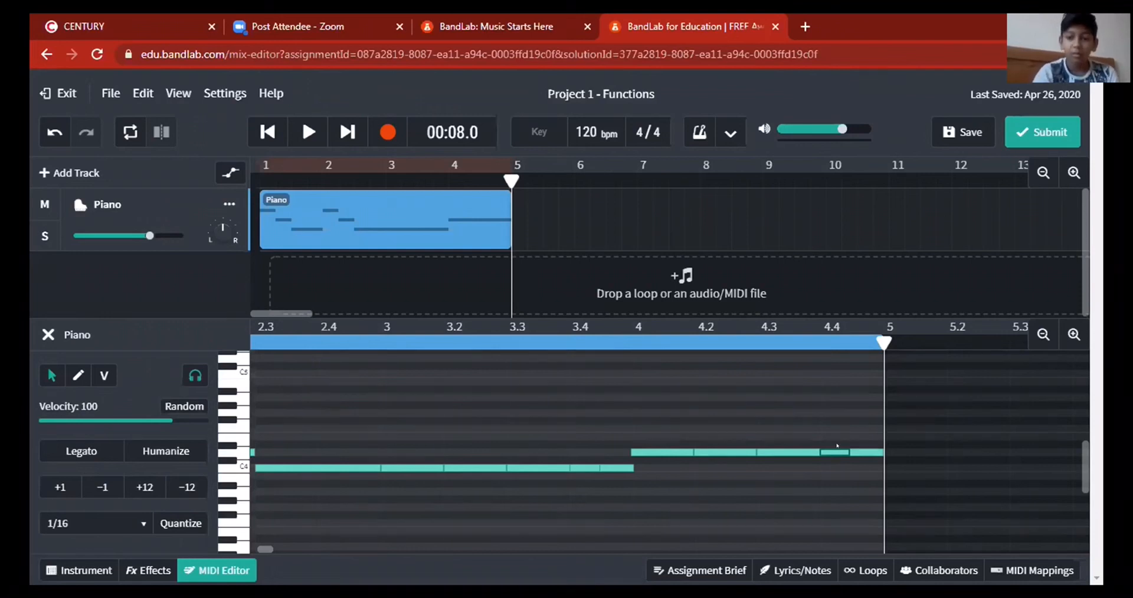
{"action": "left_click", "coordinate": [836, 446]}
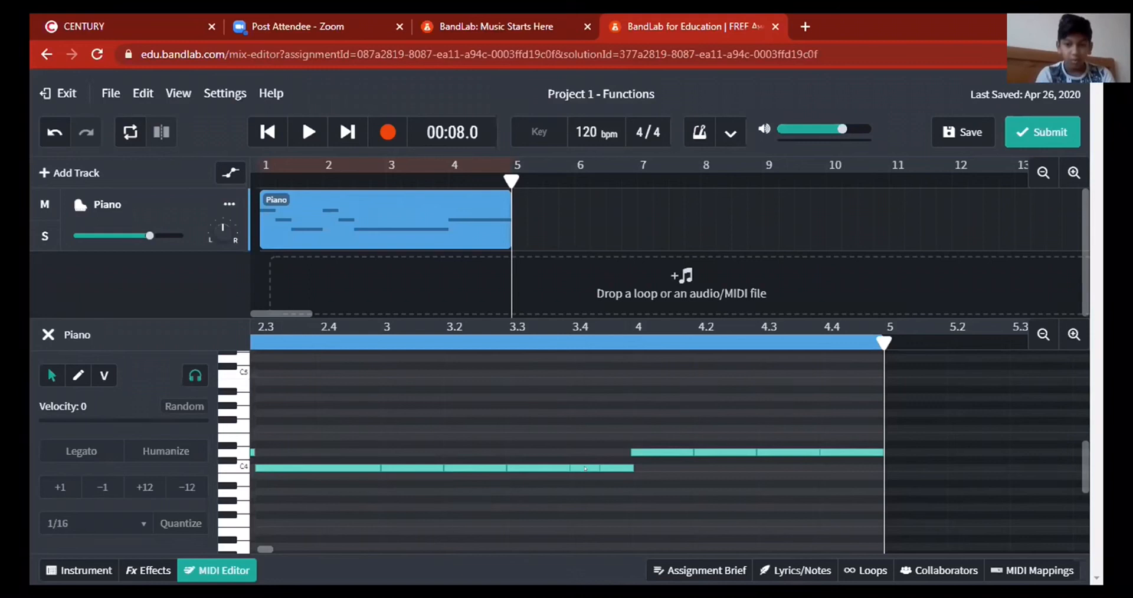
{"action": "left_click", "coordinate": [584, 468]}
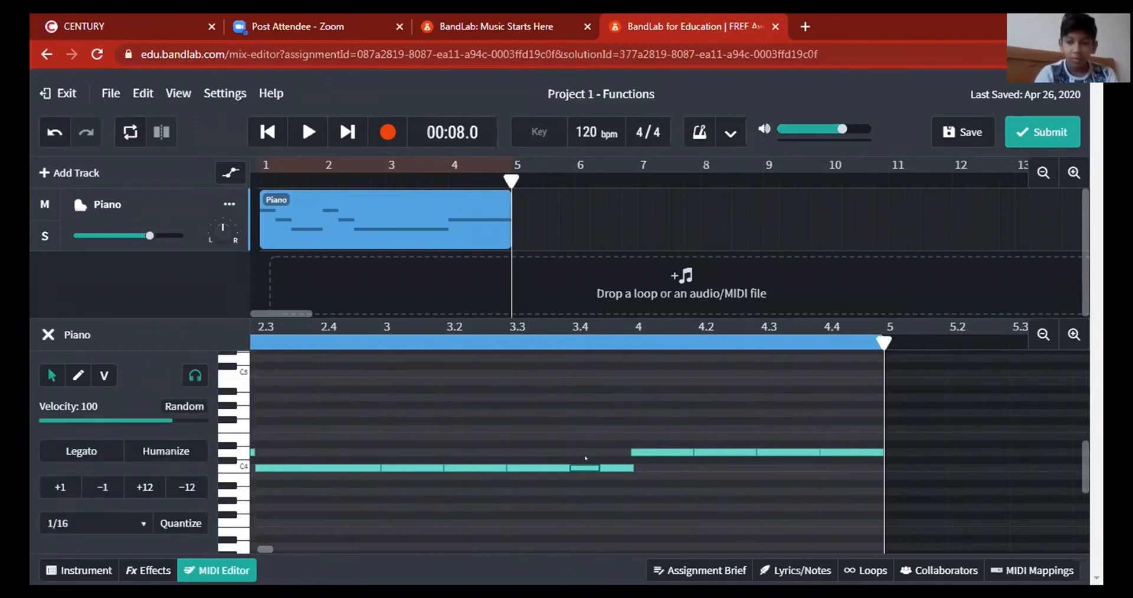
{"action": "left_click", "coordinate": [649, 493]}
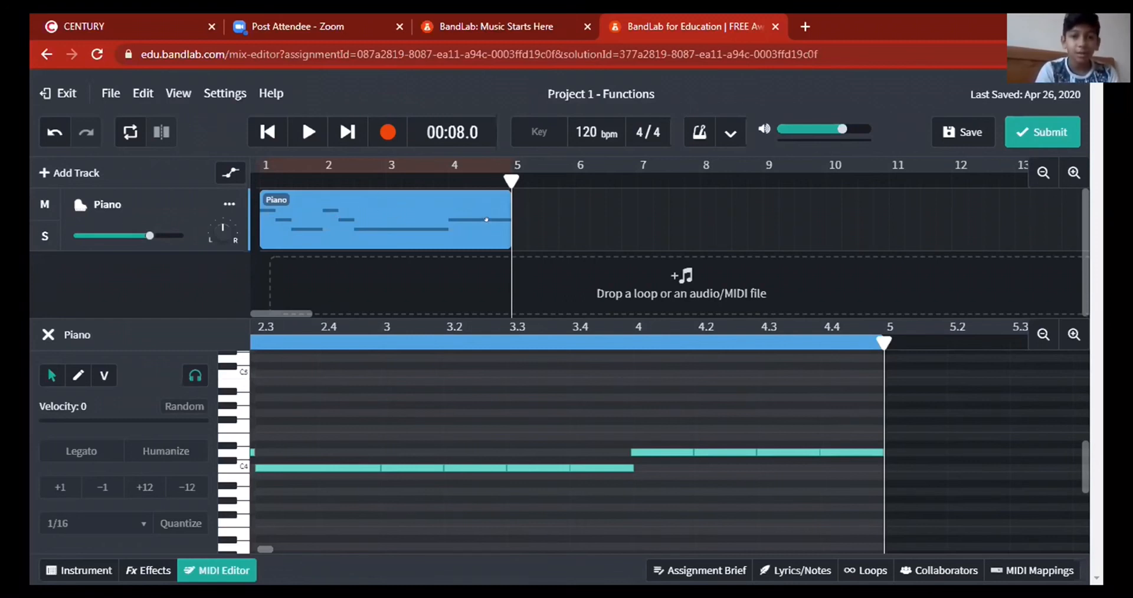
Extend the end of the Piano region to the start of bar 6.
{"action": "left_click", "coordinate": [489, 230]}
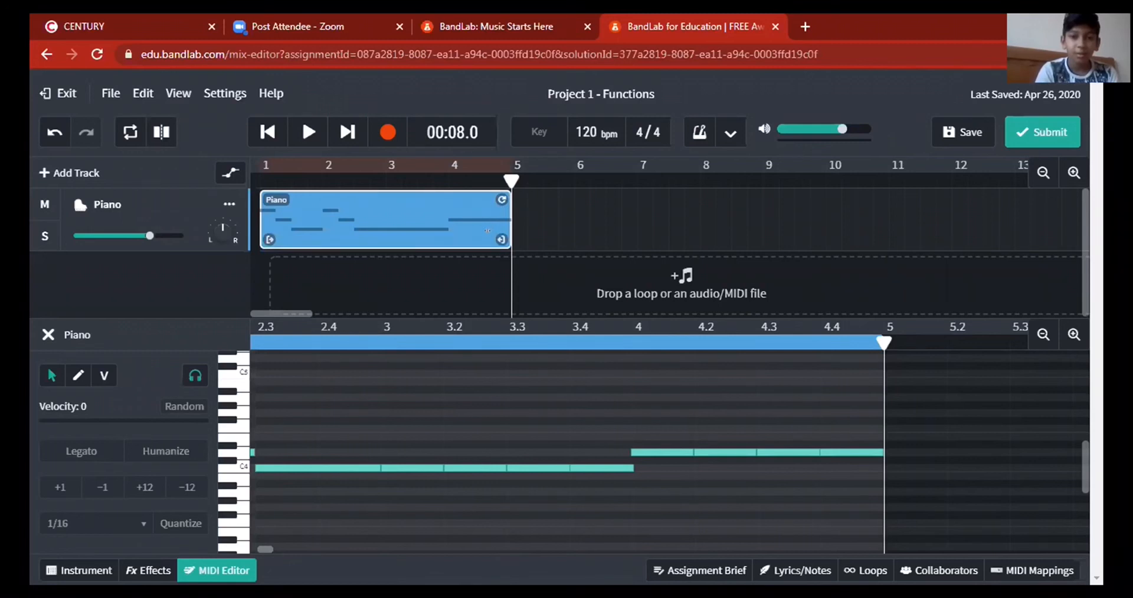
{"action": "left_click_drag", "start_coordinate": [499, 231], "coordinate": [577, 231]}
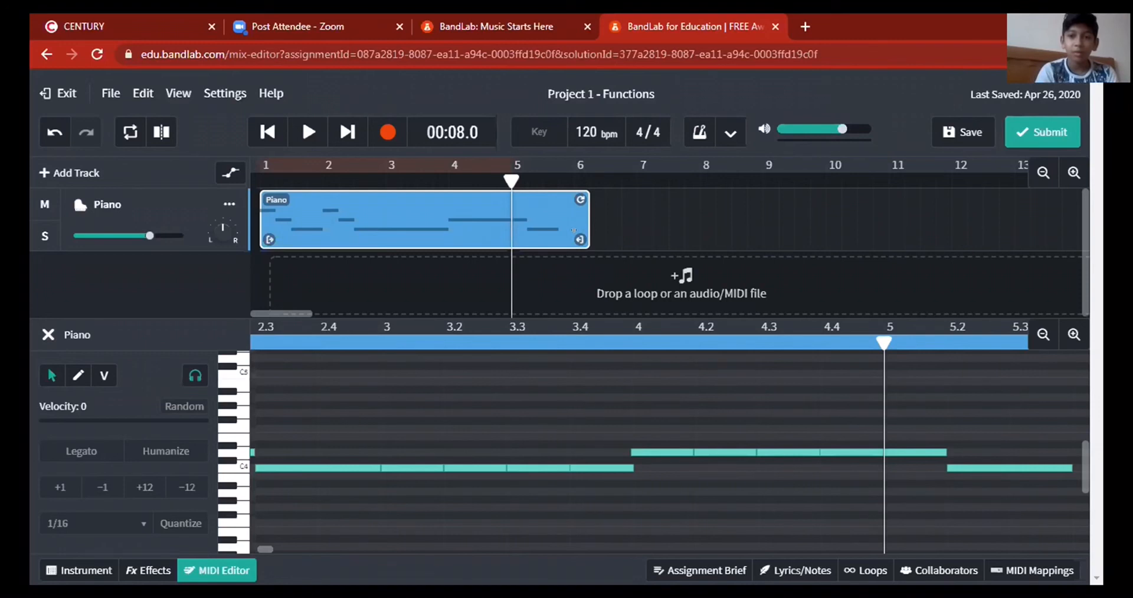
{"action": "left_click_drag", "start_coordinate": [573, 230], "coordinate": [562, 230]}
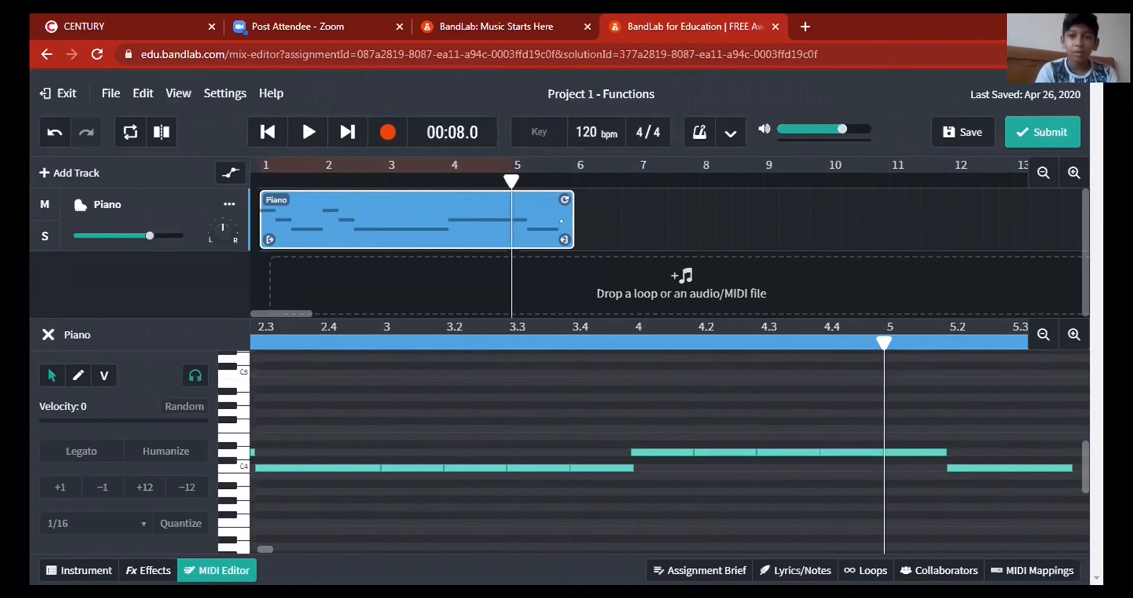